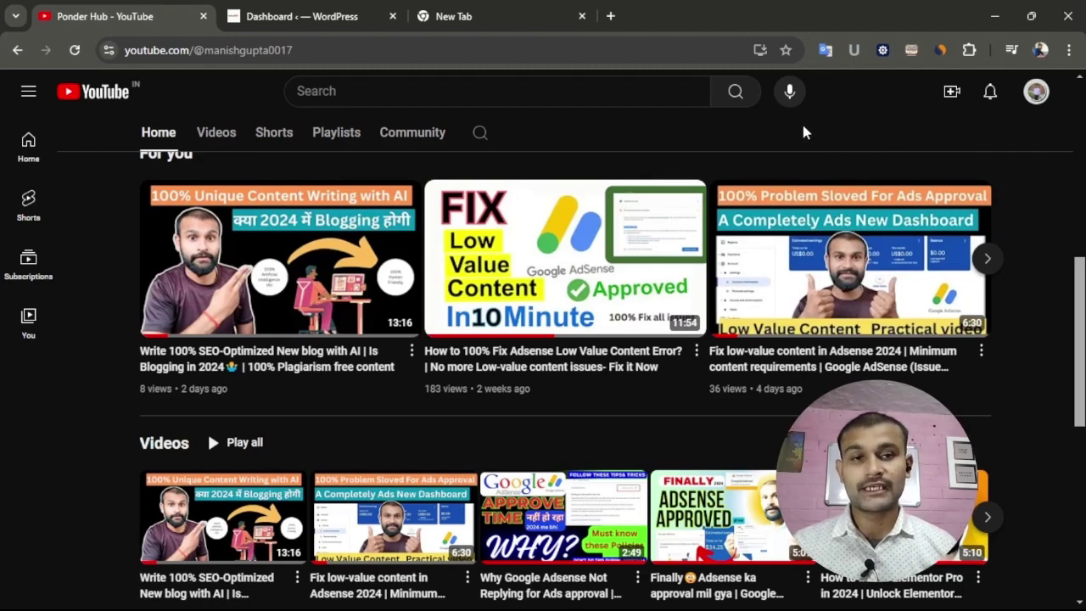
scroll(1039, 281, "down", 5)
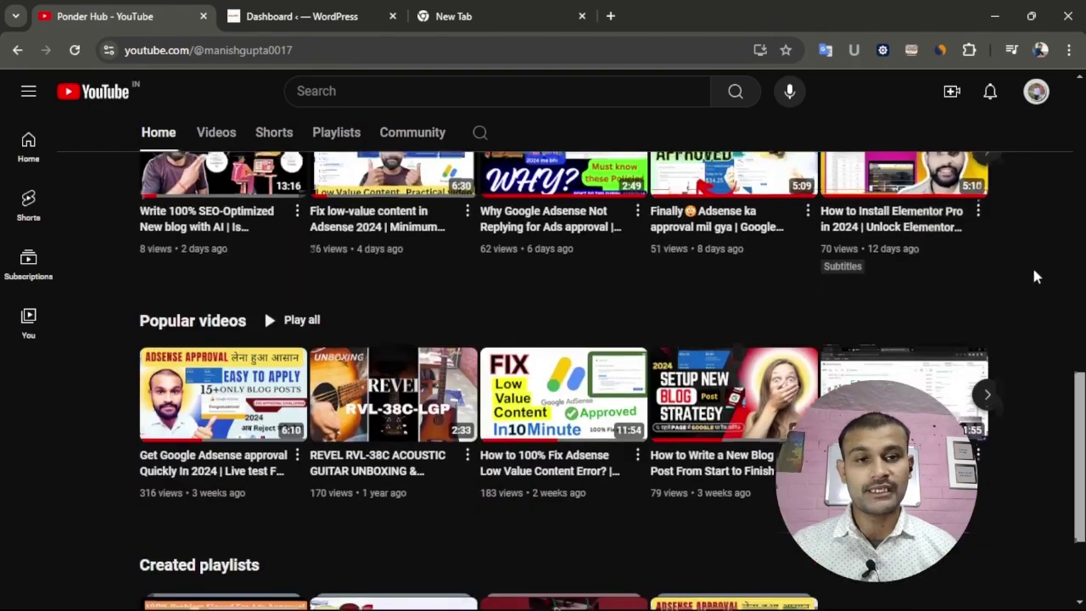
scroll(1032, 265, "up", 3)
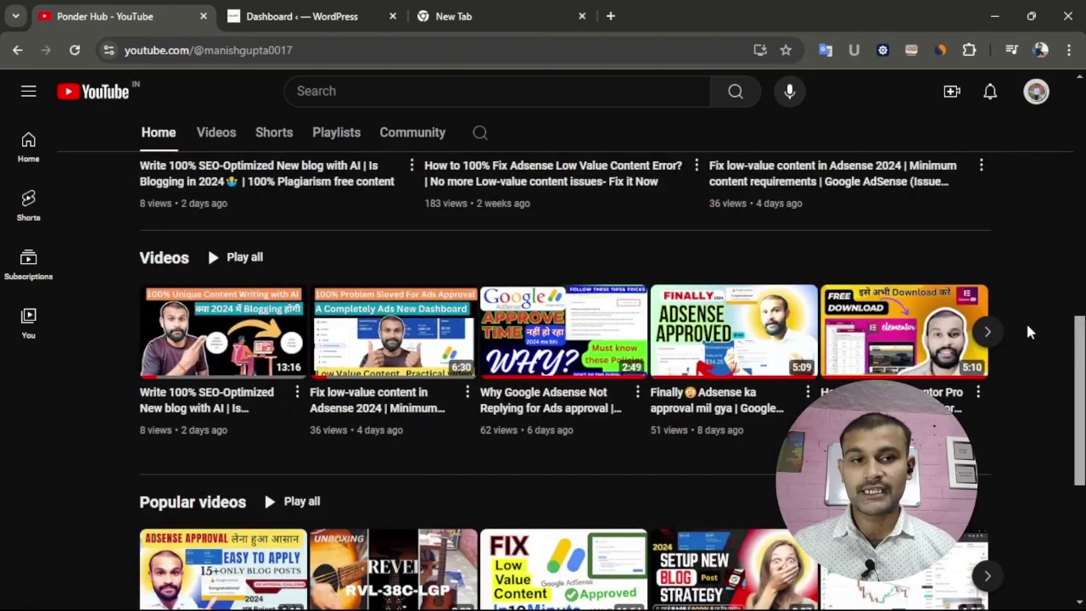
scroll(1032, 256, "down", 2)
scroll(1033, 260, "up", 6)
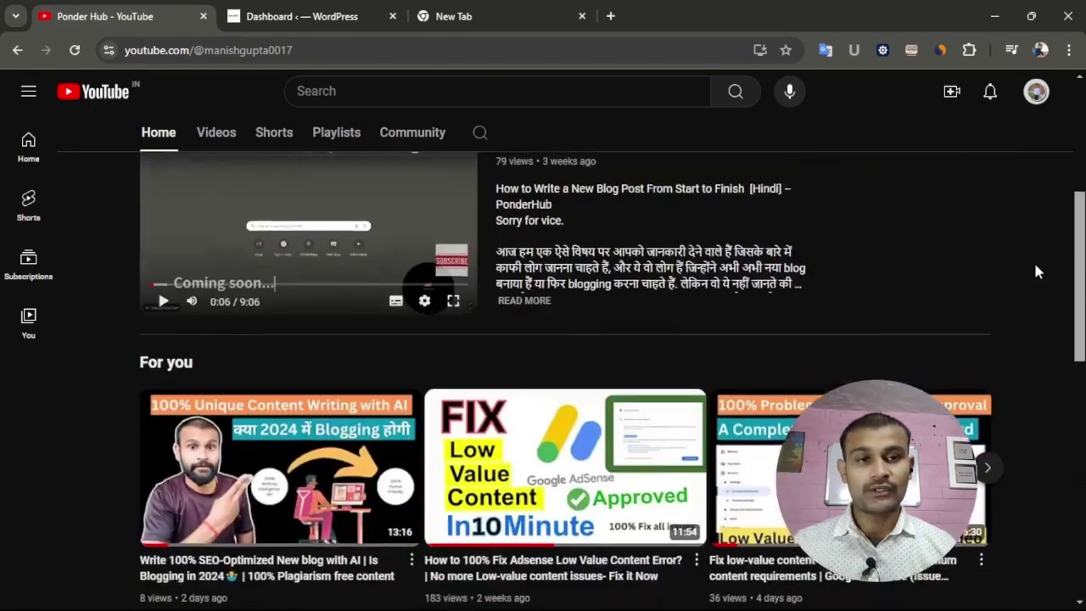
scroll(1034, 260, "up", 5)
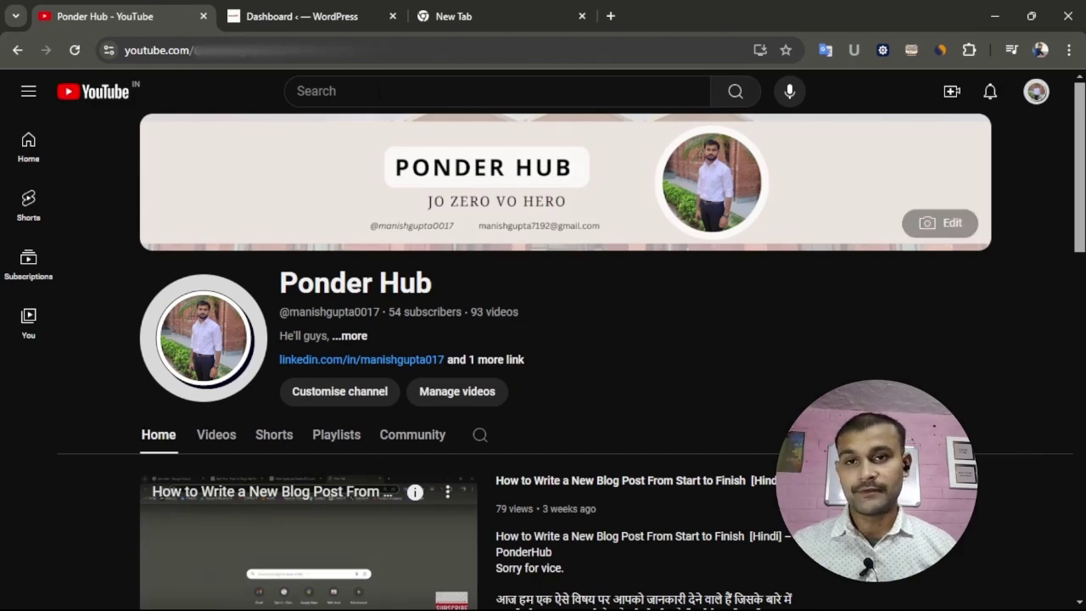
- Switch to the WordPress dashboard of medicovada.in and start a new page
key("ctrl+Tab")
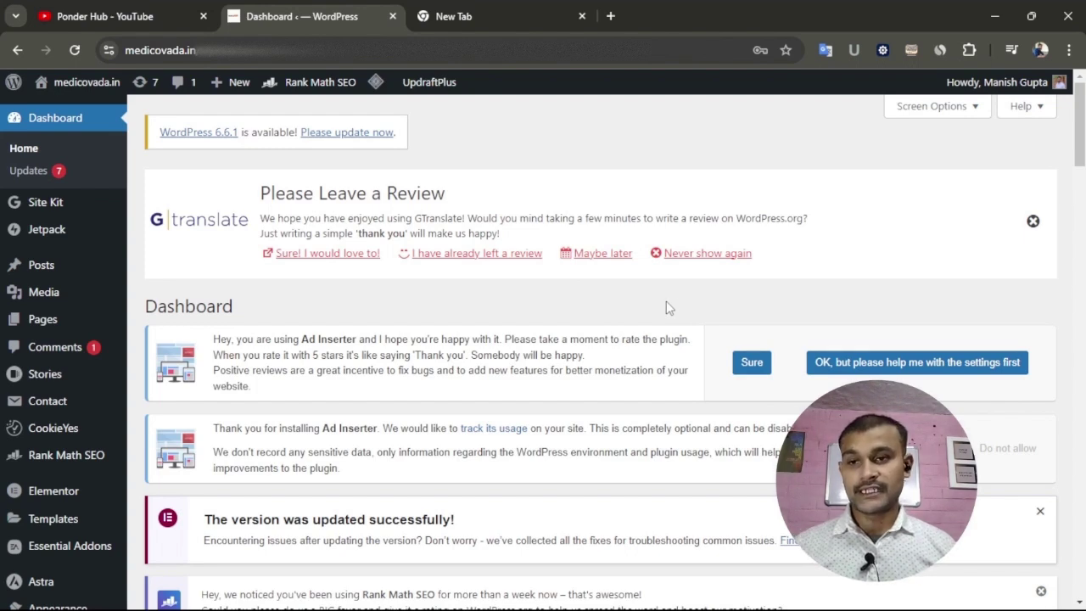
mouse_move(40, 319)
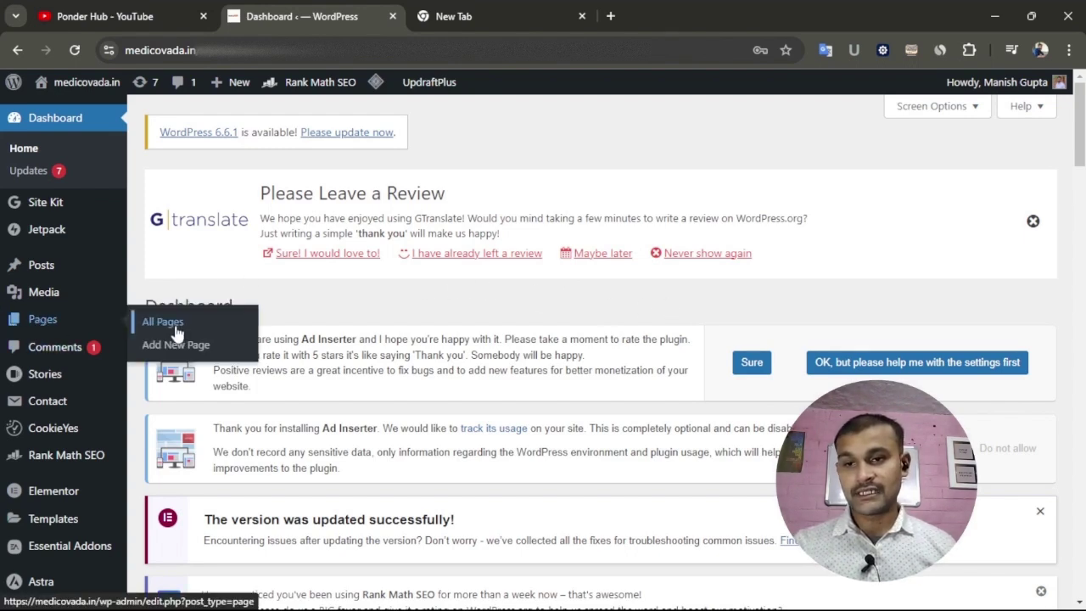
left_click(179, 346)
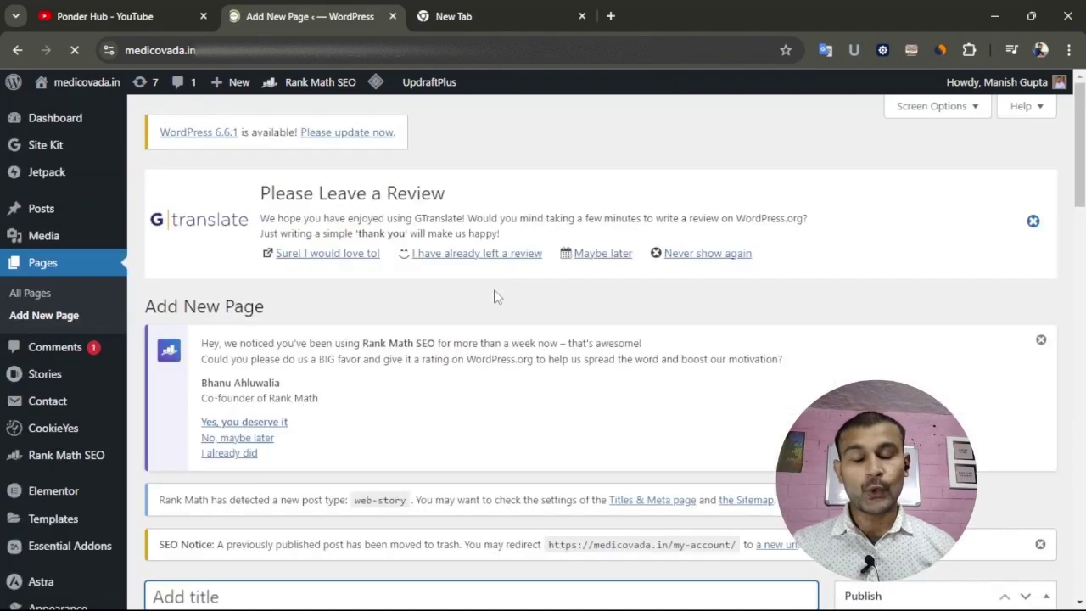
- Title the new page "Home" and open it for editing with Elementor
scroll(659, 331, "down", 6)
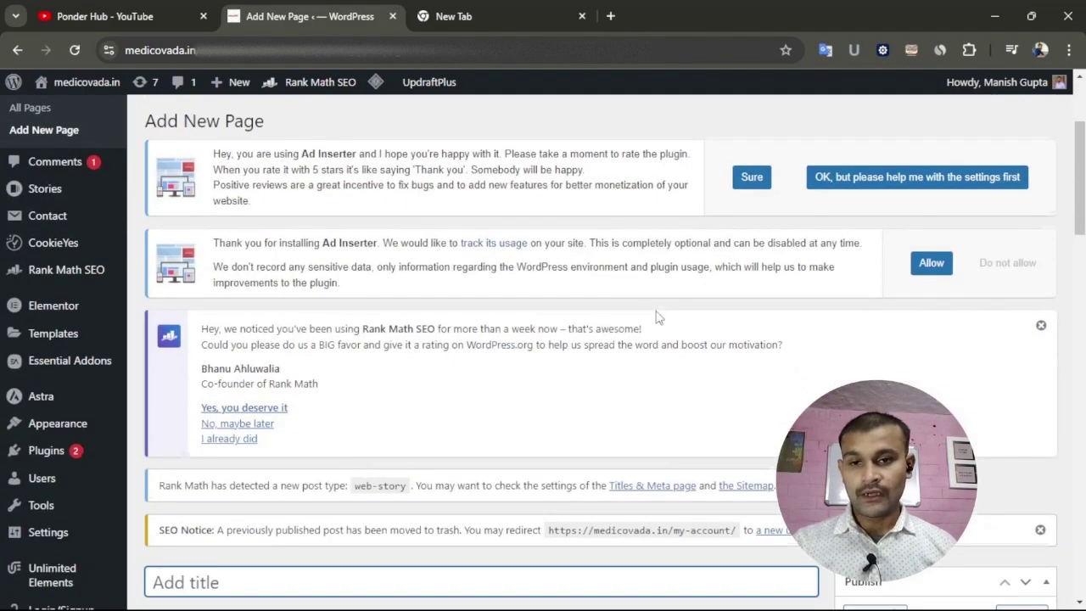
scroll(684, 242, "up", 2)
scroll(693, 238, "down", 2)
scroll(677, 237, "up", 2)
scroll(591, 239, "down", 2)
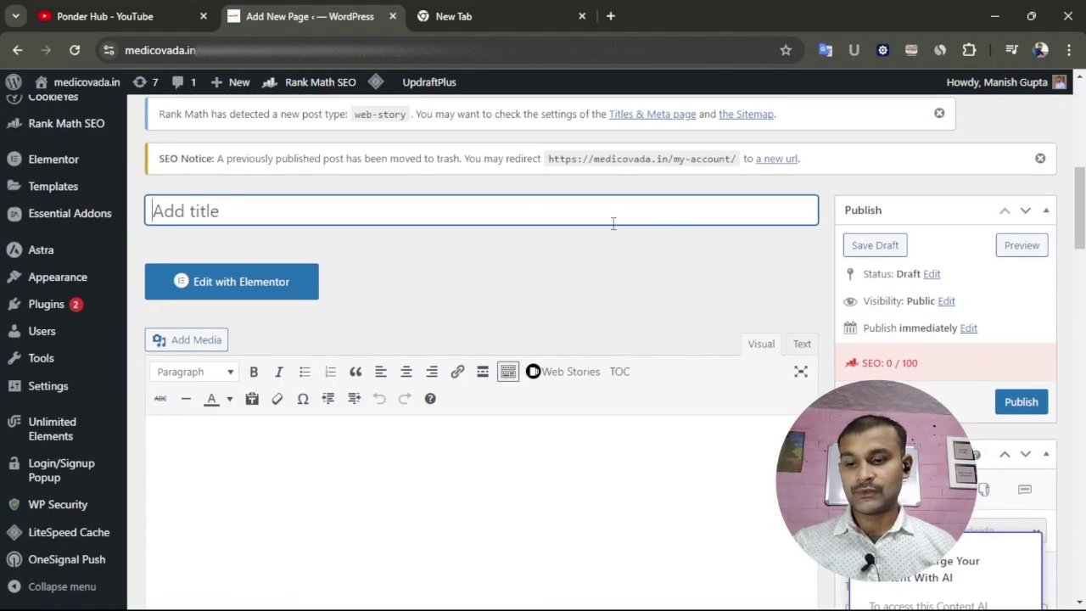
key("Caps_Lock")
key("Caps_Lock")
type("Home")
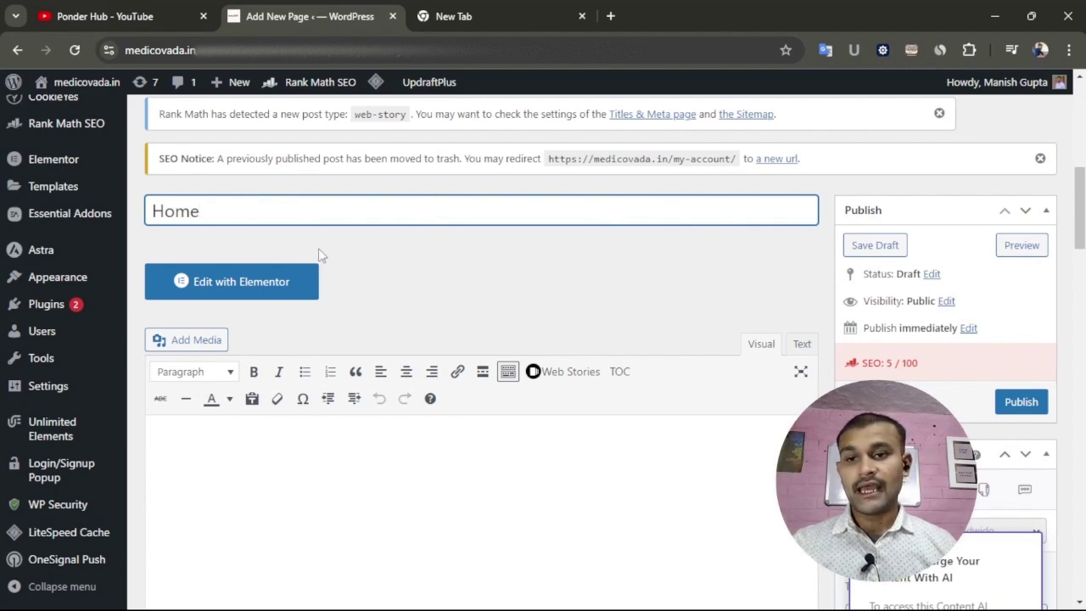
left_click(259, 291)
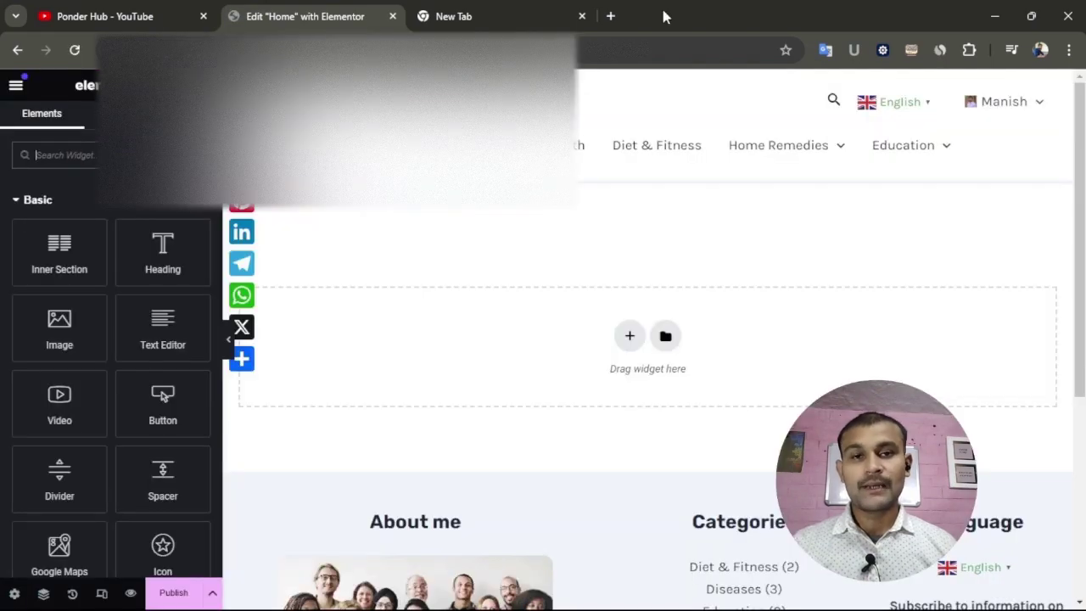
- Open the thehealthsite.com homepage in a new browser tab as a layout reference
left_click(610, 16)
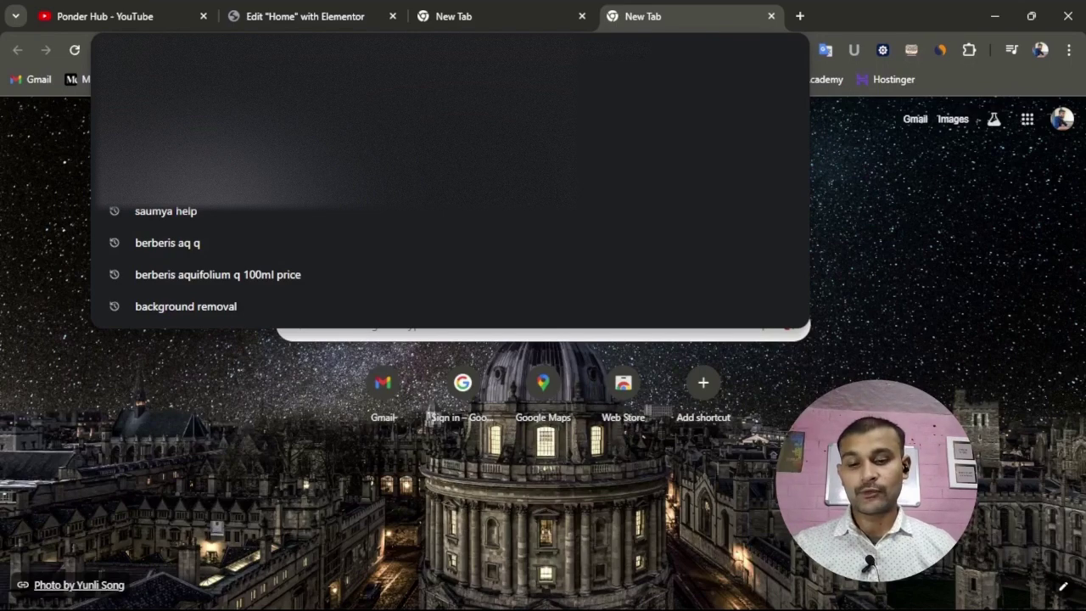
type("t")
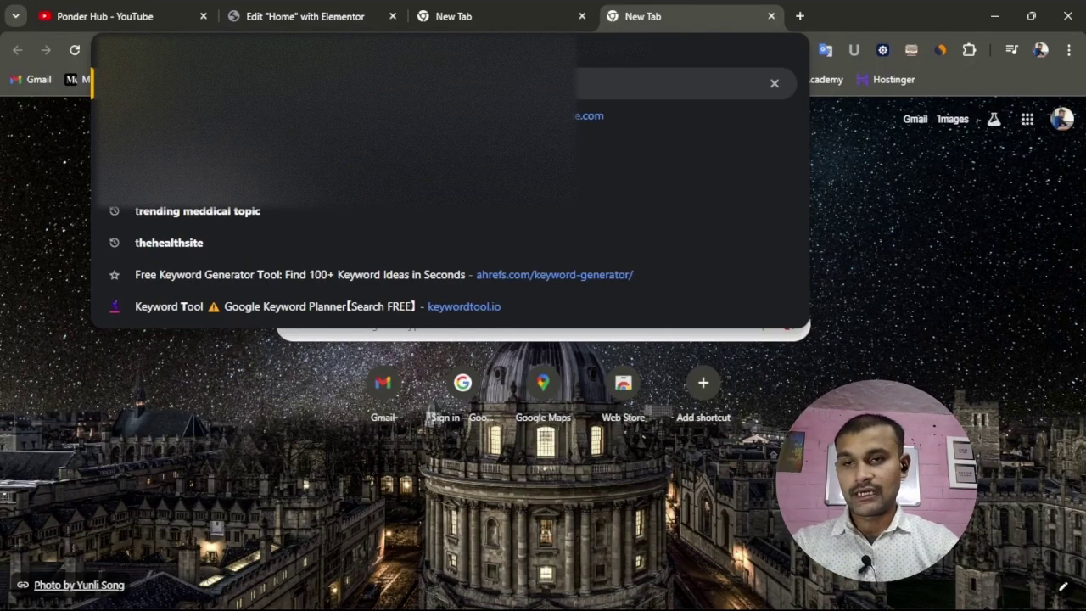
type("he")
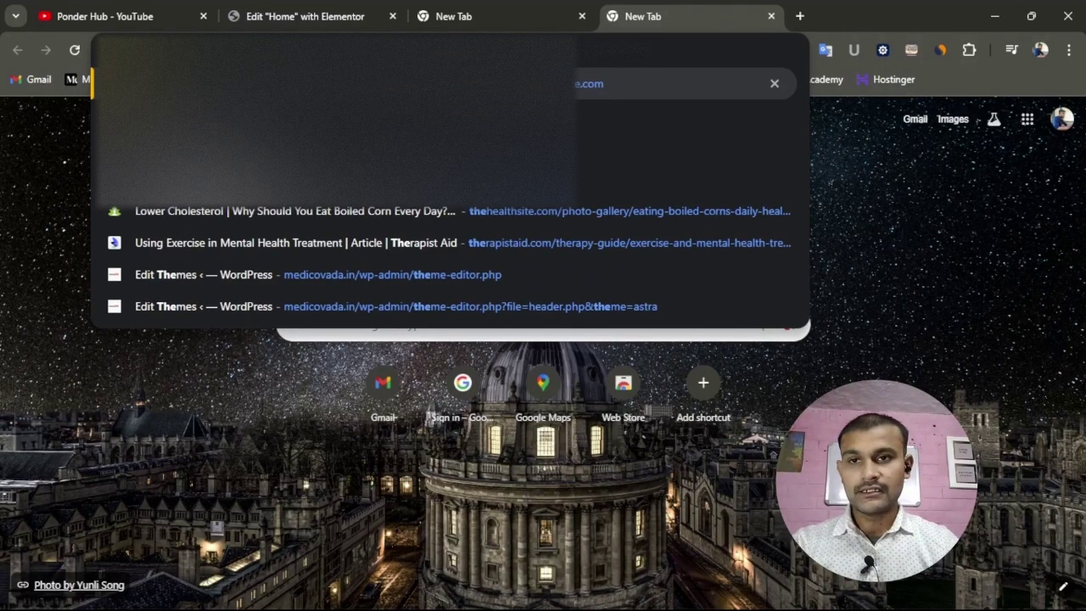
key("Return")
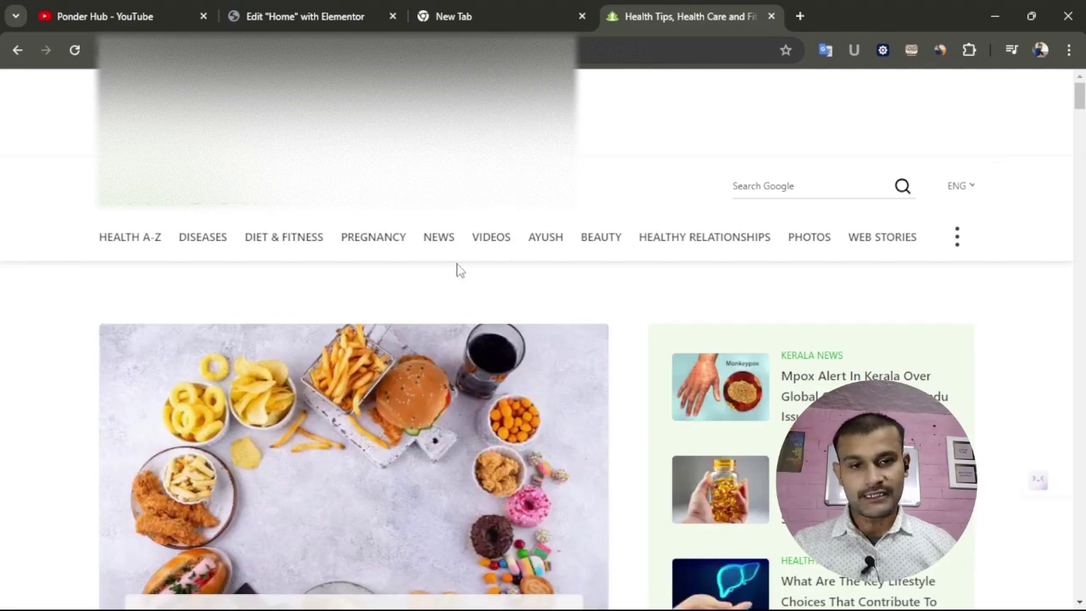
- Examine how the health site's homepage arranges its featured story, Webstories, Latest Articles, Video Reels and Diseases sections
scroll(448, 272, "down", 8)
scroll(796, 315, "down", 2)
scroll(786, 311, "up", 9)
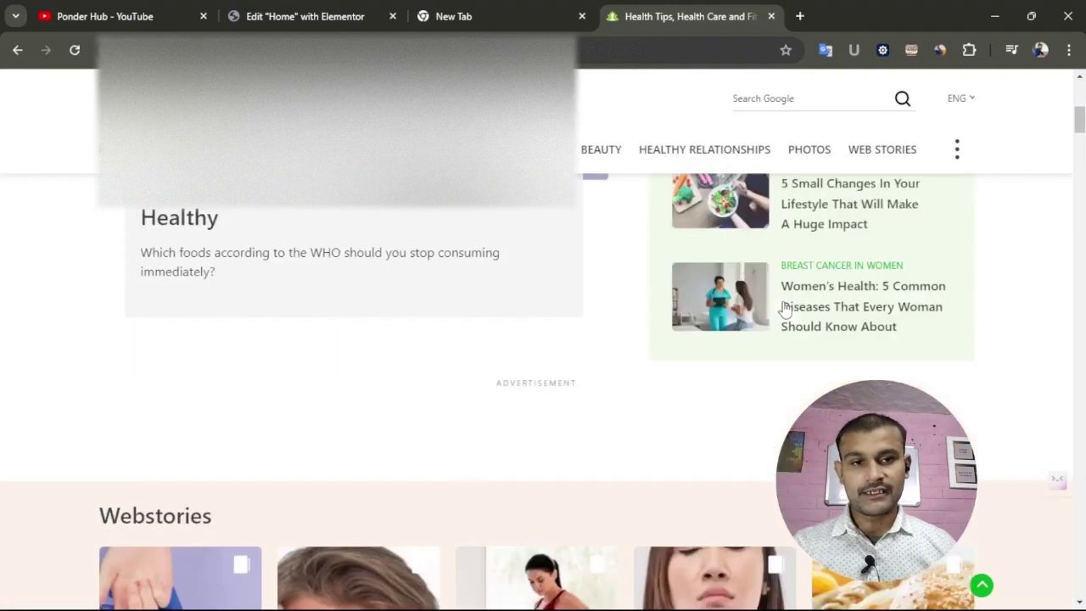
left_click(1049, 534)
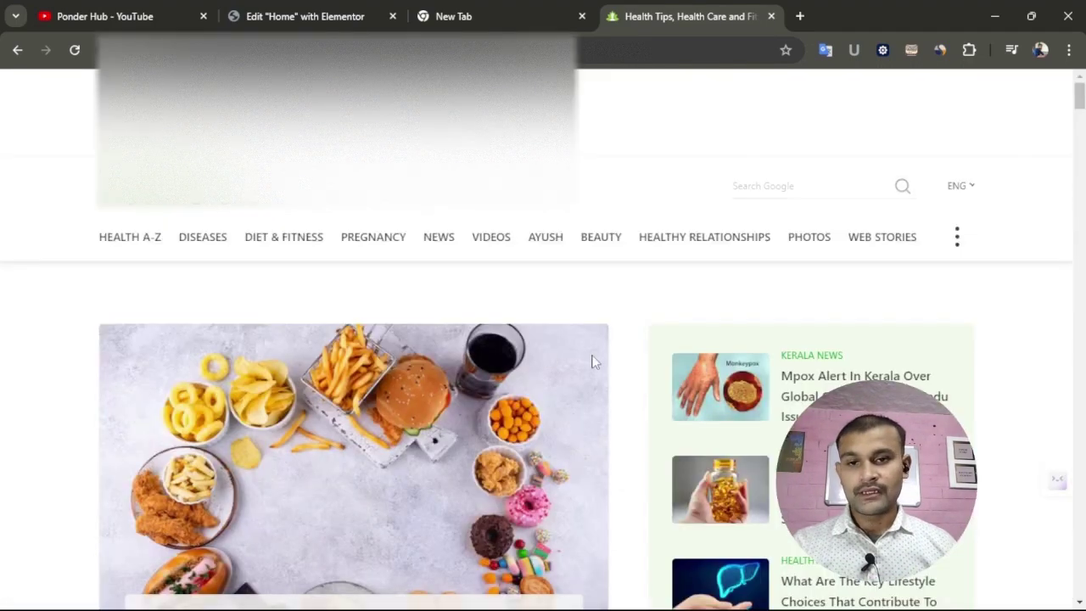
scroll(427, 356, "down", 2)
scroll(864, 348, "up", 2)
scroll(832, 337, "down", 5)
scroll(795, 306, "up", 5)
scroll(749, 388, "down", 12)
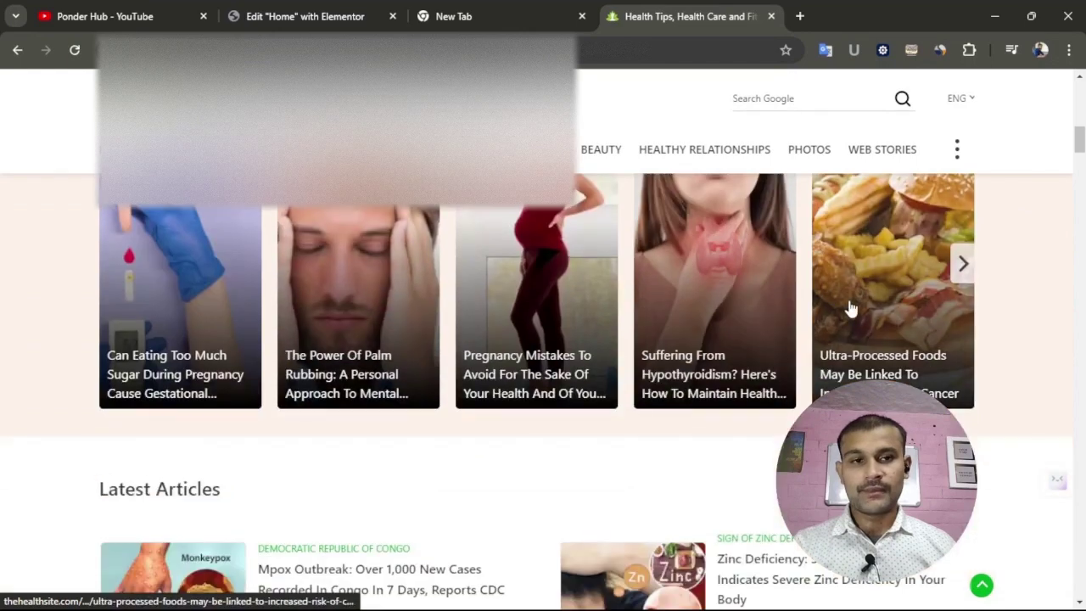
scroll(764, 313, "down", 2)
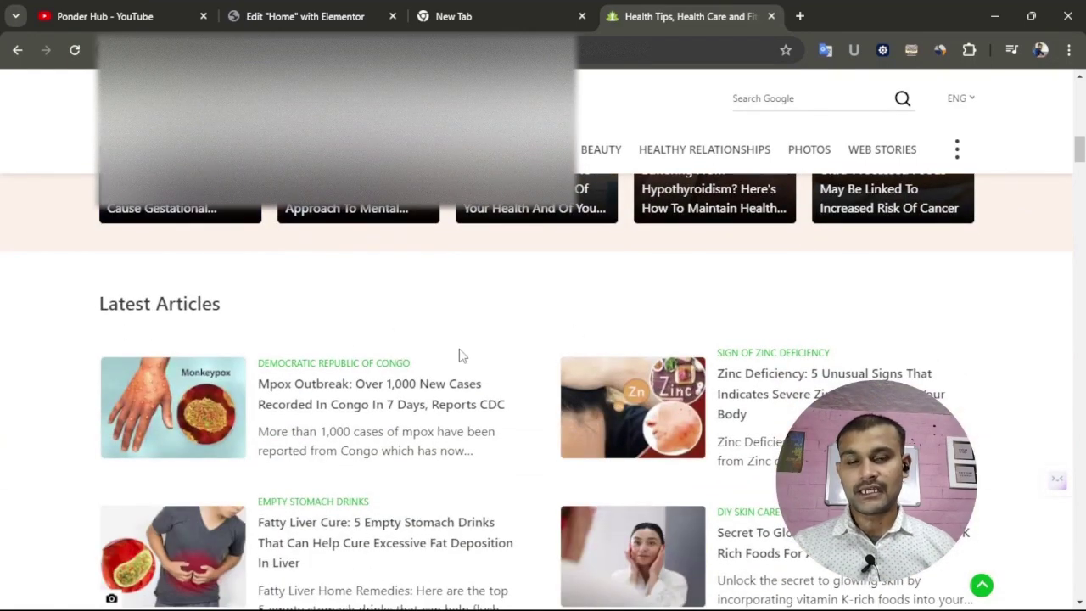
scroll(435, 351, "down", 6)
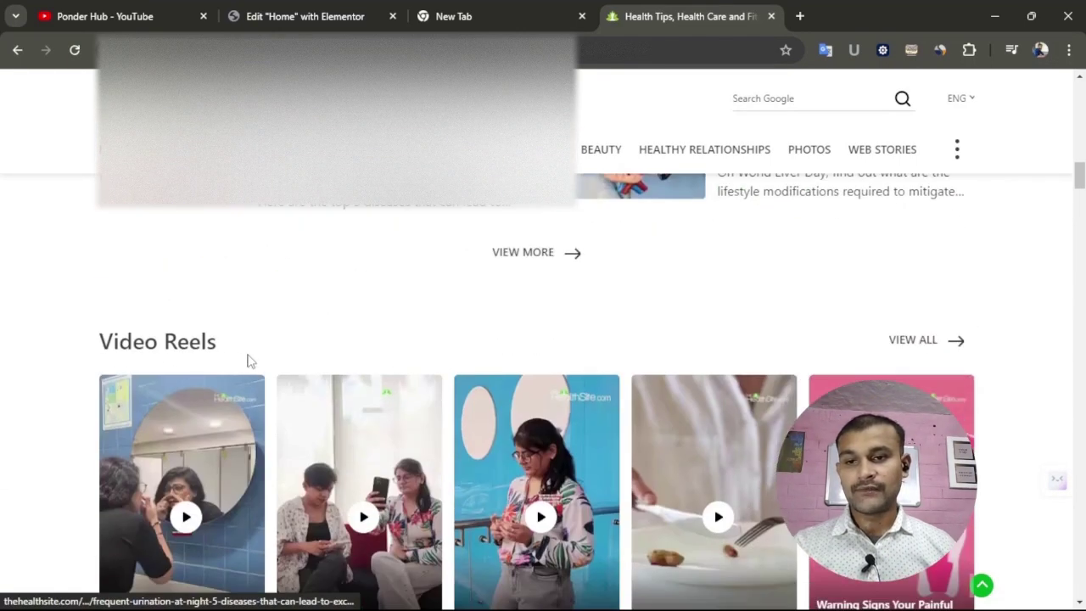
scroll(546, 432, "up", 5)
scroll(544, 429, "down", 5)
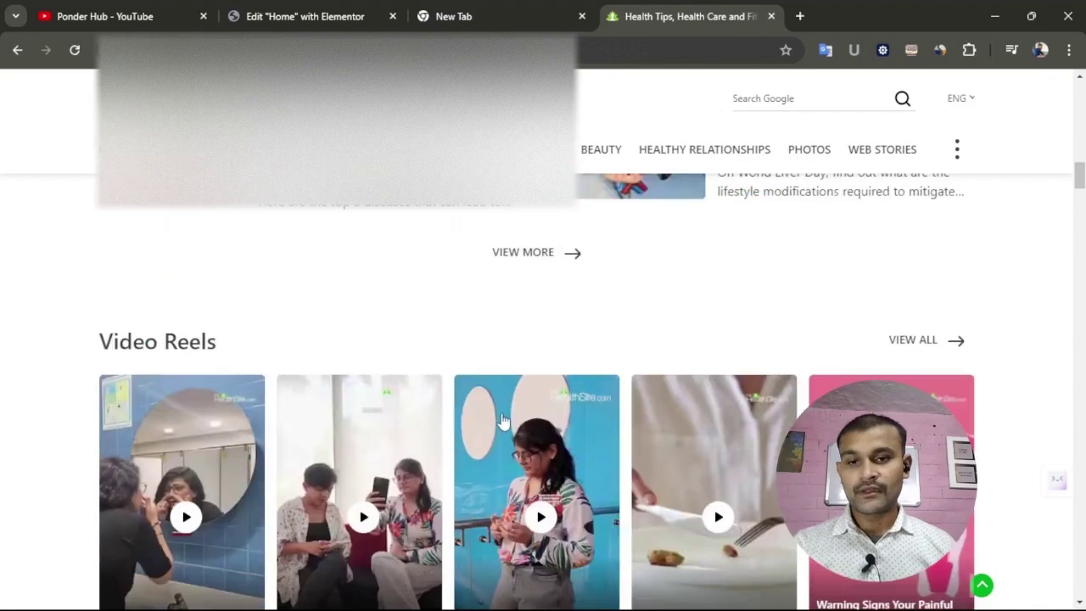
scroll(501, 420, "down", 6)
scroll(255, 384, "up", 2)
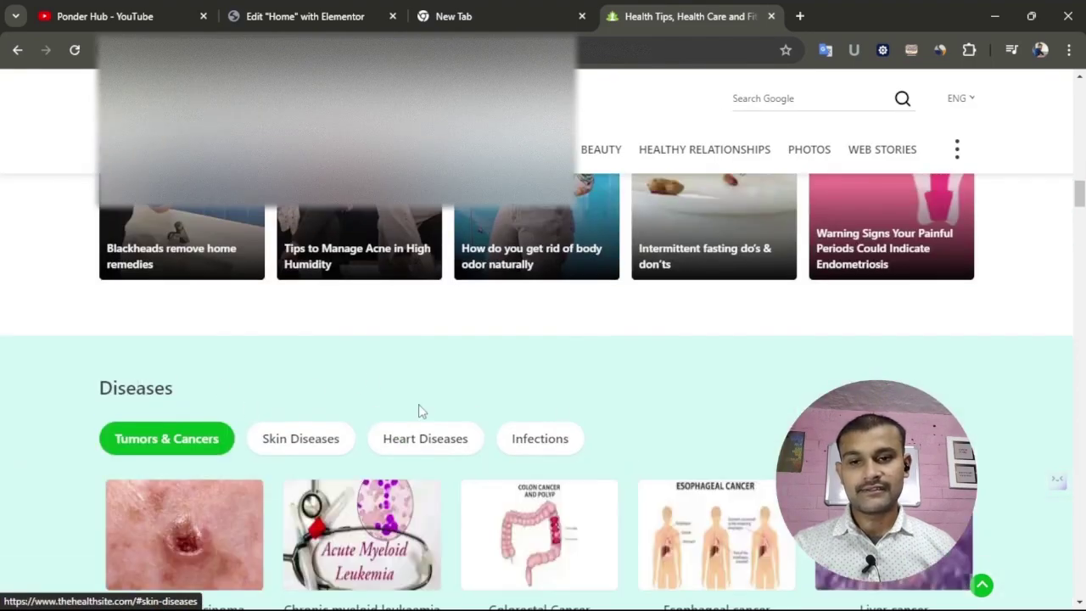
scroll(699, 413, "up", 12)
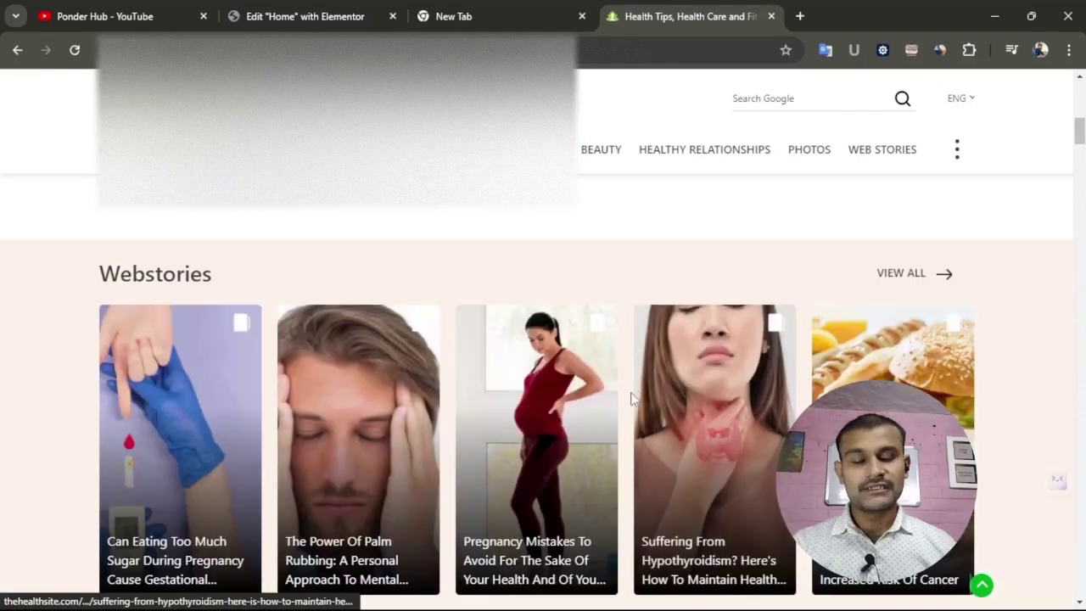
scroll(579, 417, "down", 2)
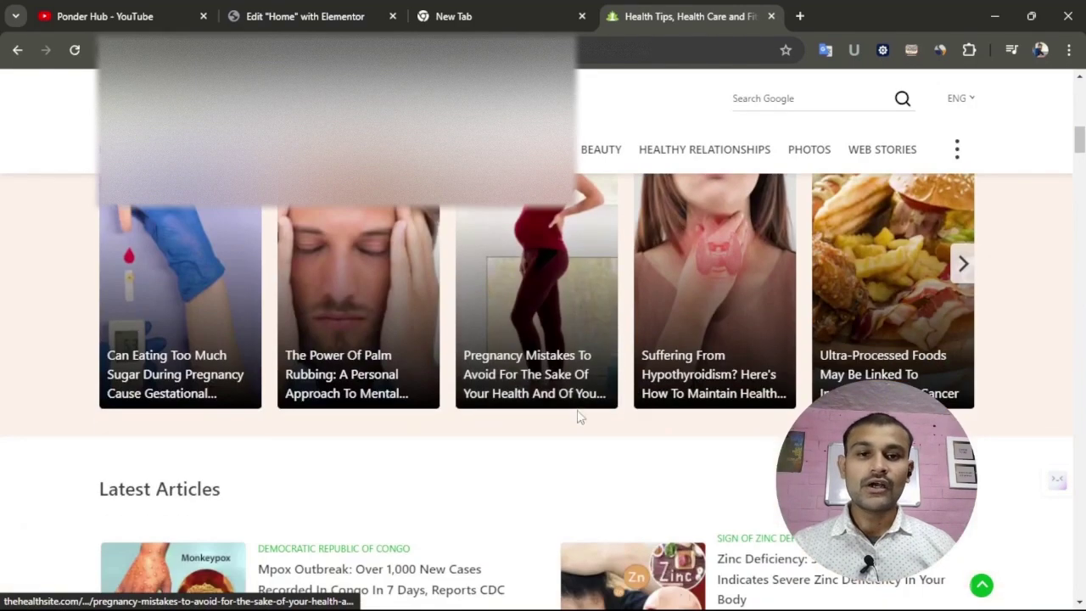
scroll(579, 418, "down", 2)
scroll(683, 314, "down", 4)
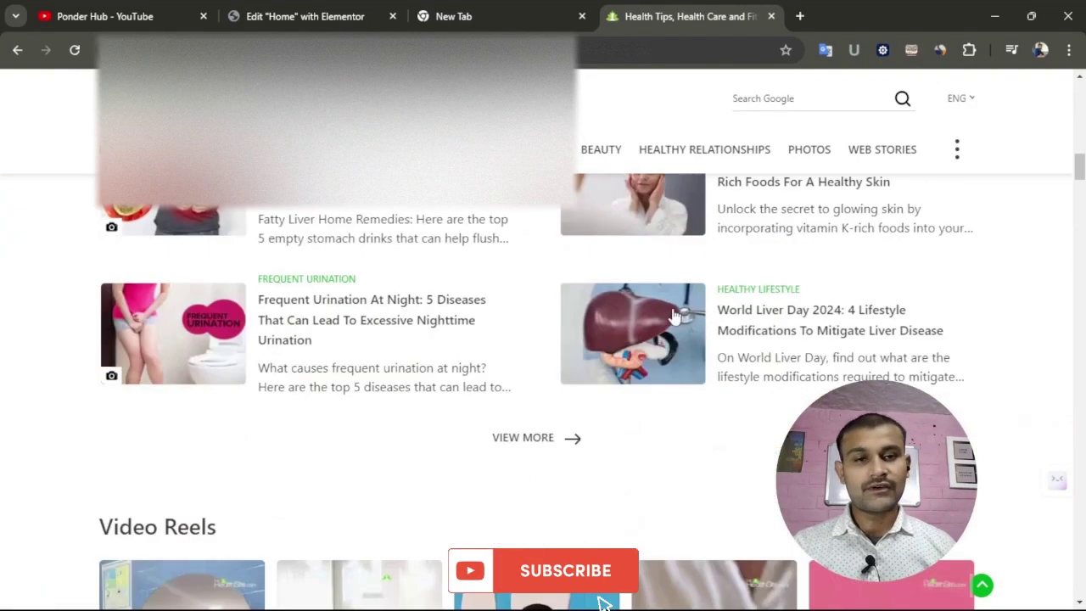
scroll(730, 450, "up", 4)
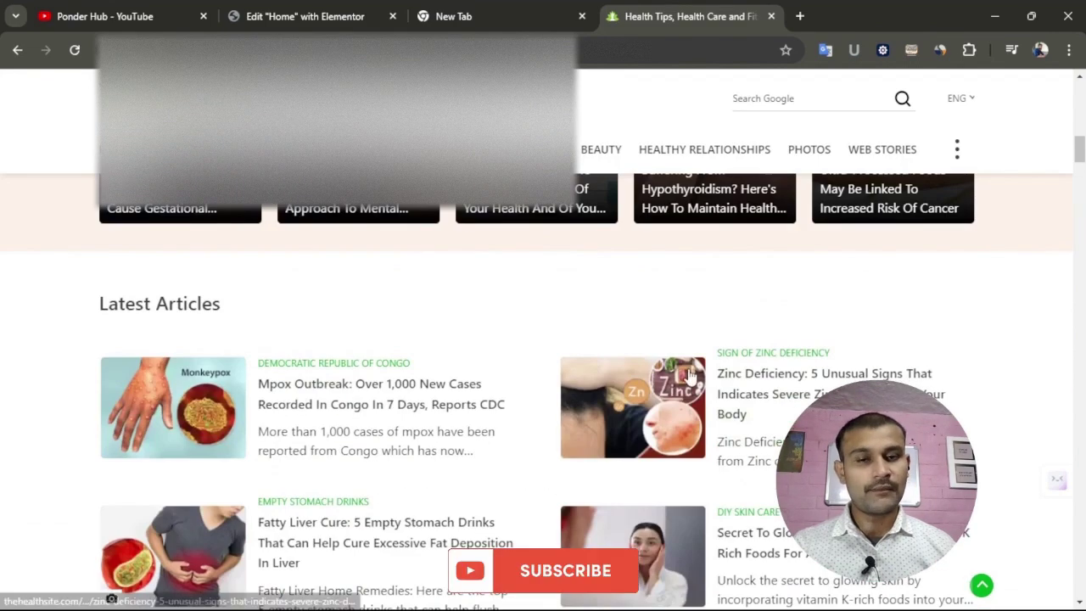
scroll(690, 373, "up", 4)
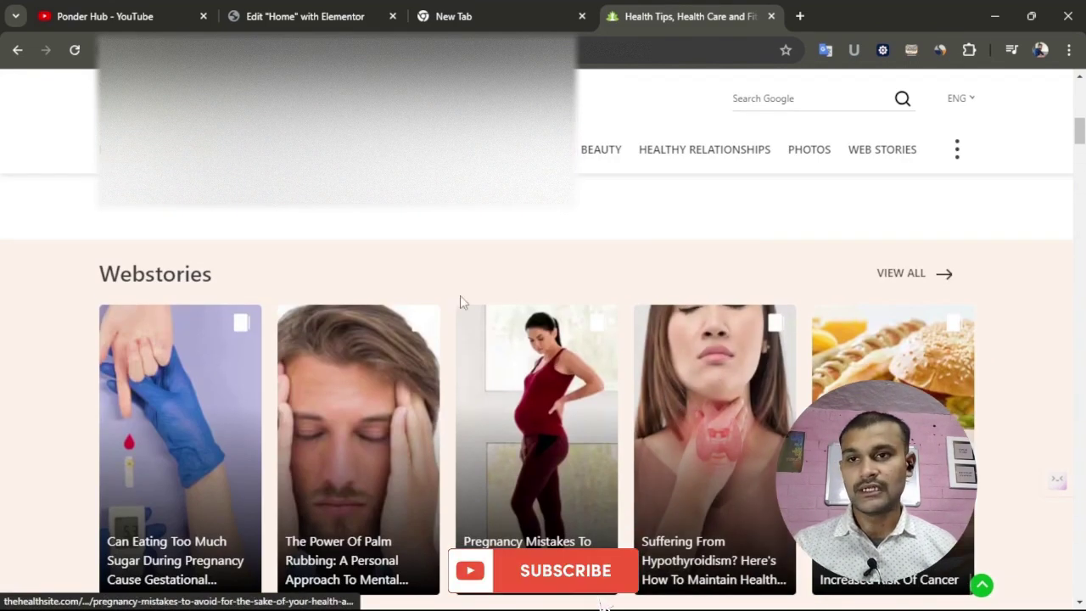
- Return to the Elementor editor of the Home page and search the widgets for "post"
left_click(313, 26)
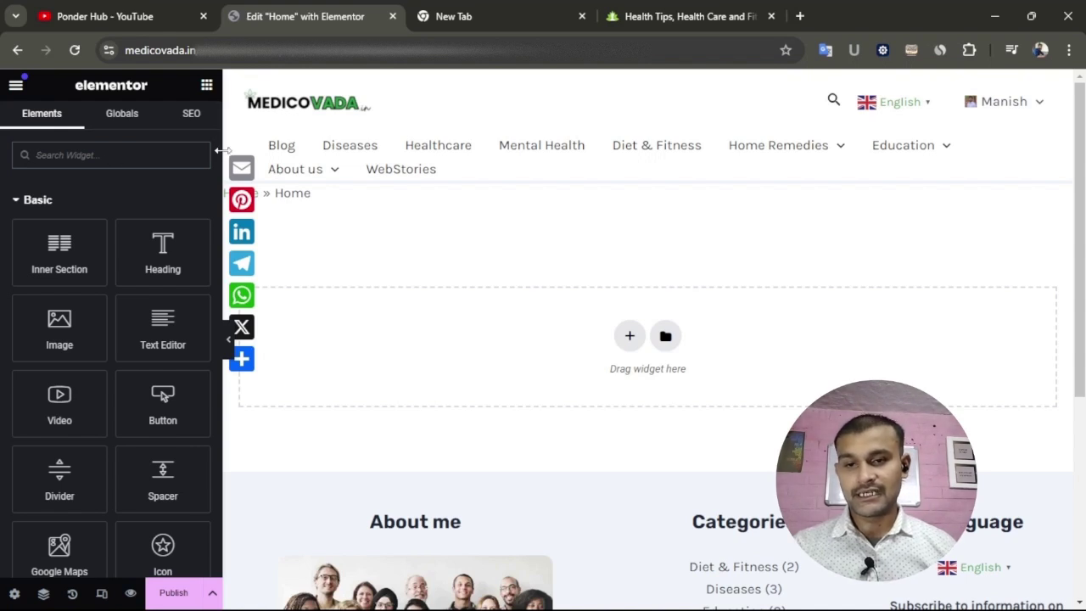
type("post")
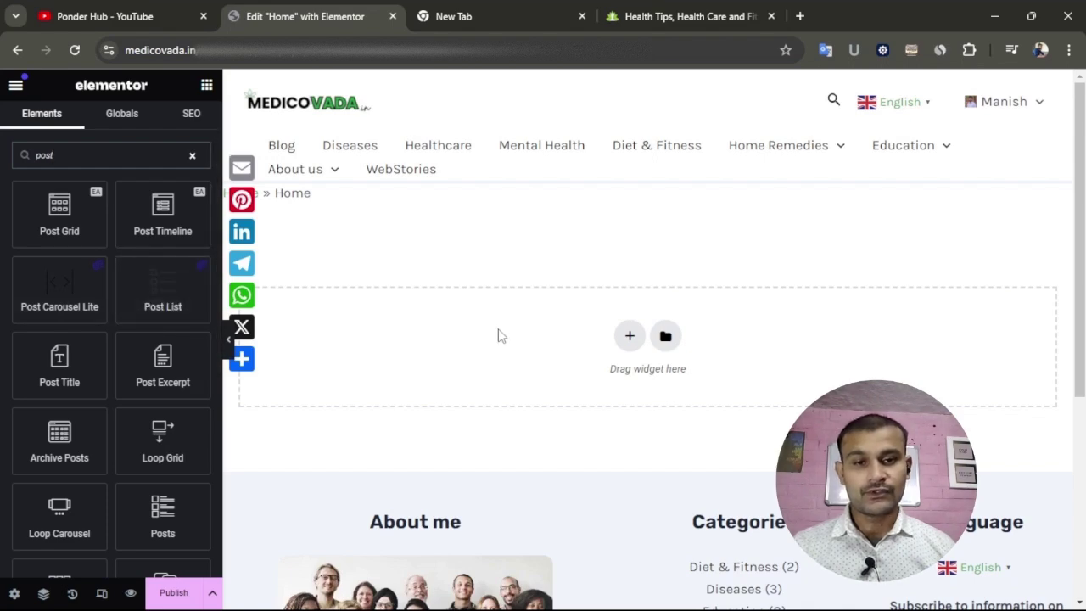
left_click(628, 340)
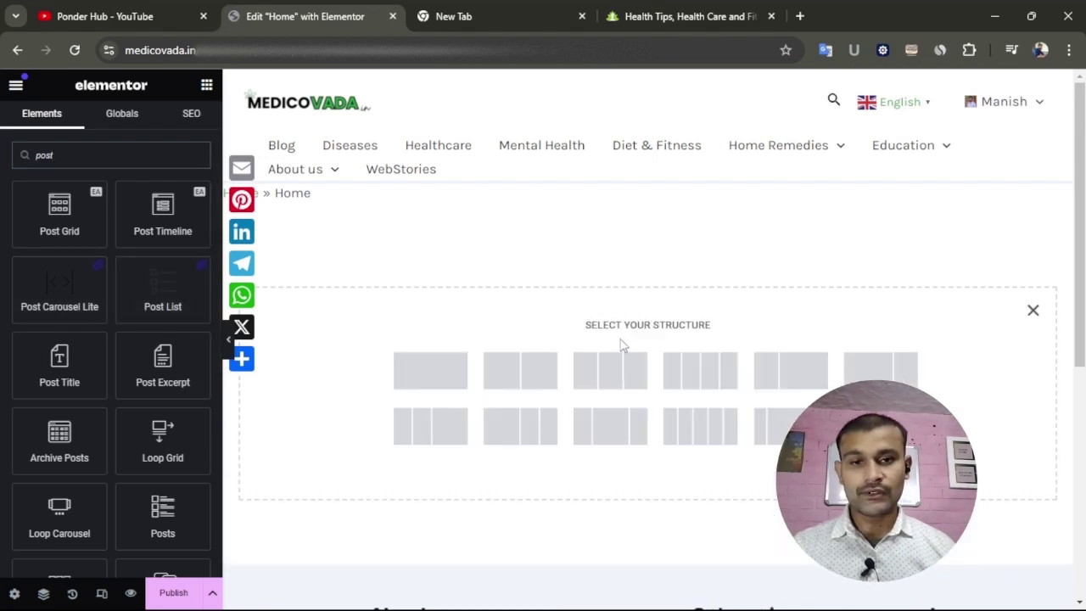
left_click(441, 382)
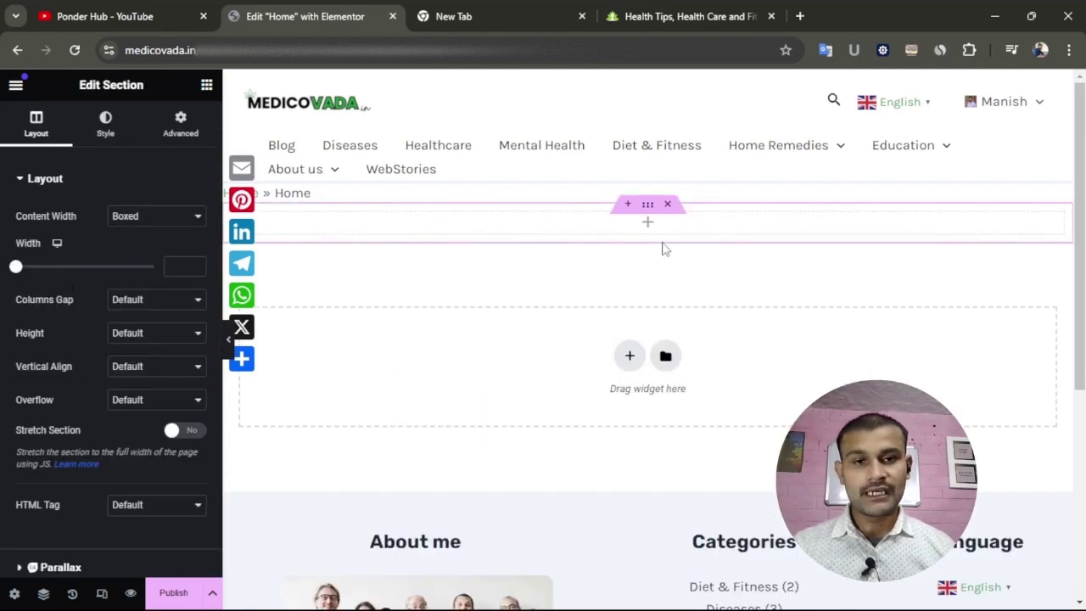
left_click(668, 206)
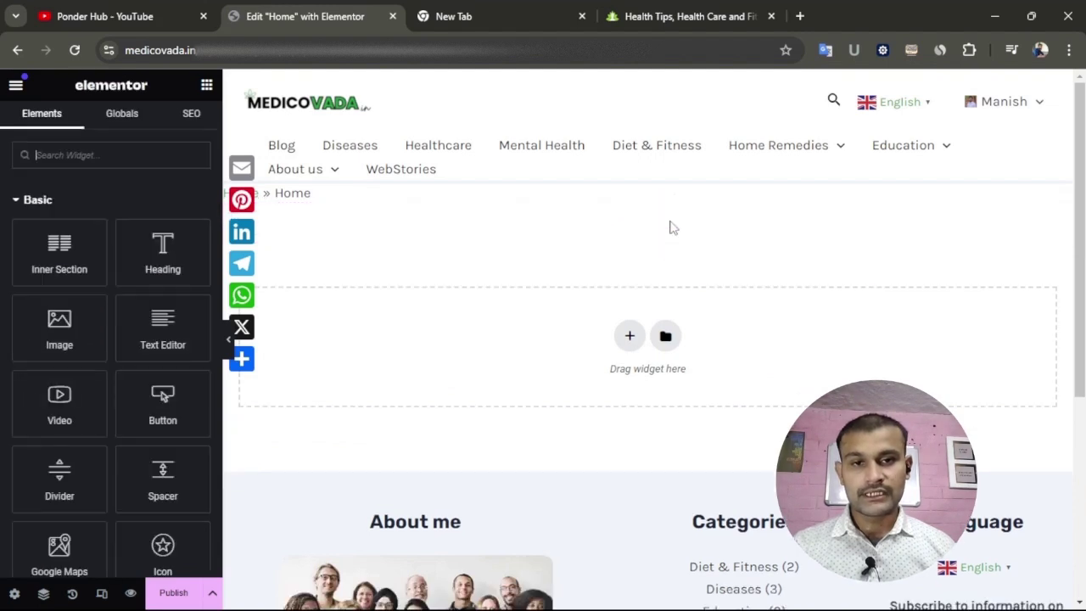
- Add a section with two equal columns to the Home page and return to the widget list
left_click(629, 337)
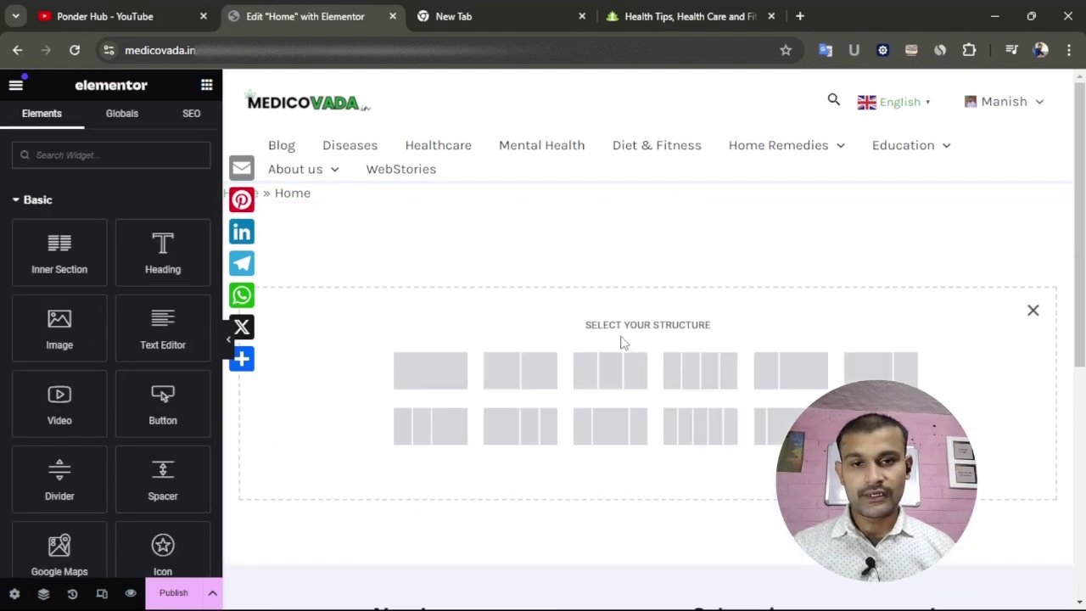
left_click(524, 378)
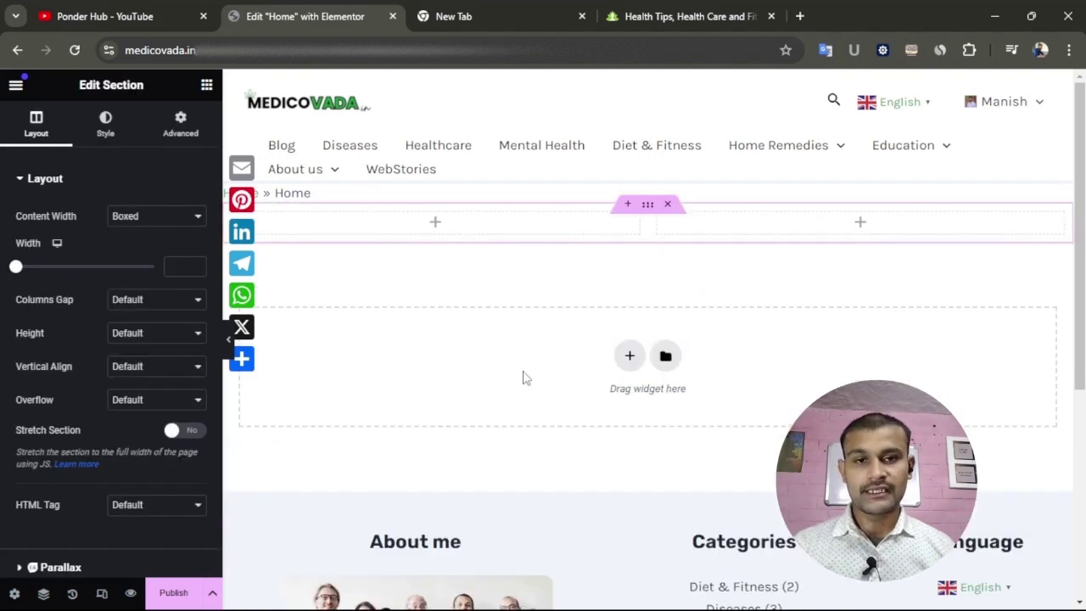
left_click(207, 86)
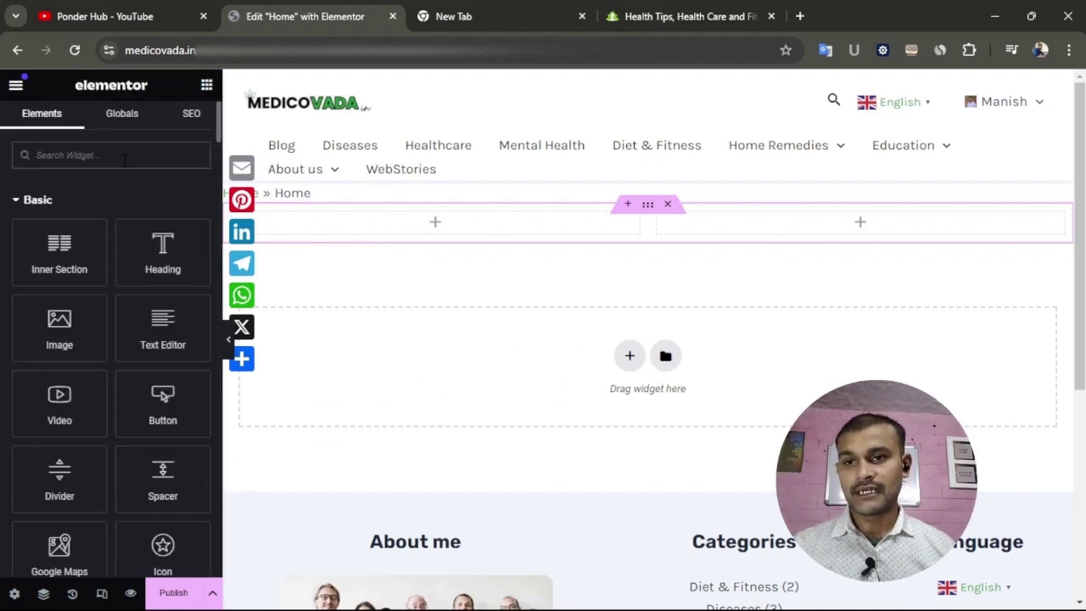
- Find the Post List widget by searching for "post" and place it in the second column of the new section
type("post")
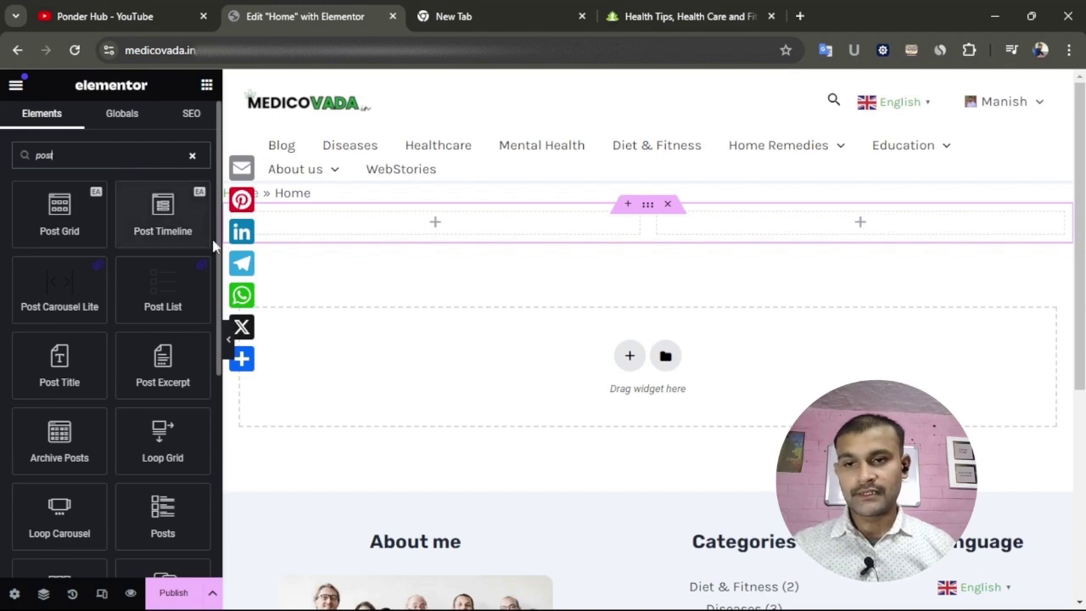
mouse_move(151, 298)
left_click_drag(151, 298, 816, 227)
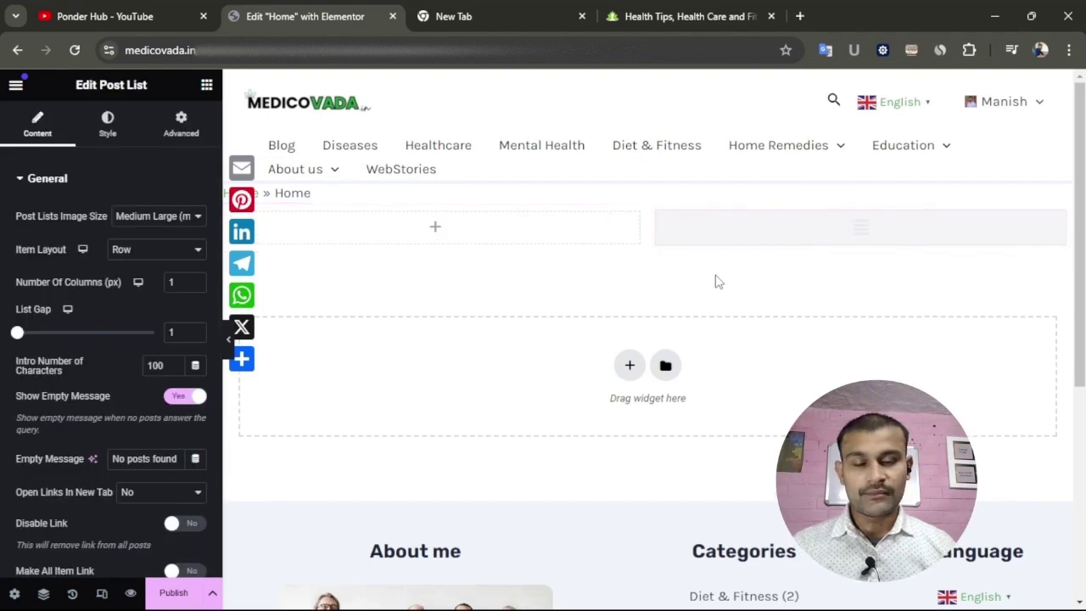
- Examine the posts, thumbnails and excerpts that the Post List widget displays on the Home page
scroll(793, 348, "down", 2)
scroll(794, 348, "down", 2)
scroll(794, 348, "up", 5)
scroll(794, 348, "down", 12)
scroll(799, 355, "down", 5)
scroll(852, 320, "up", 14)
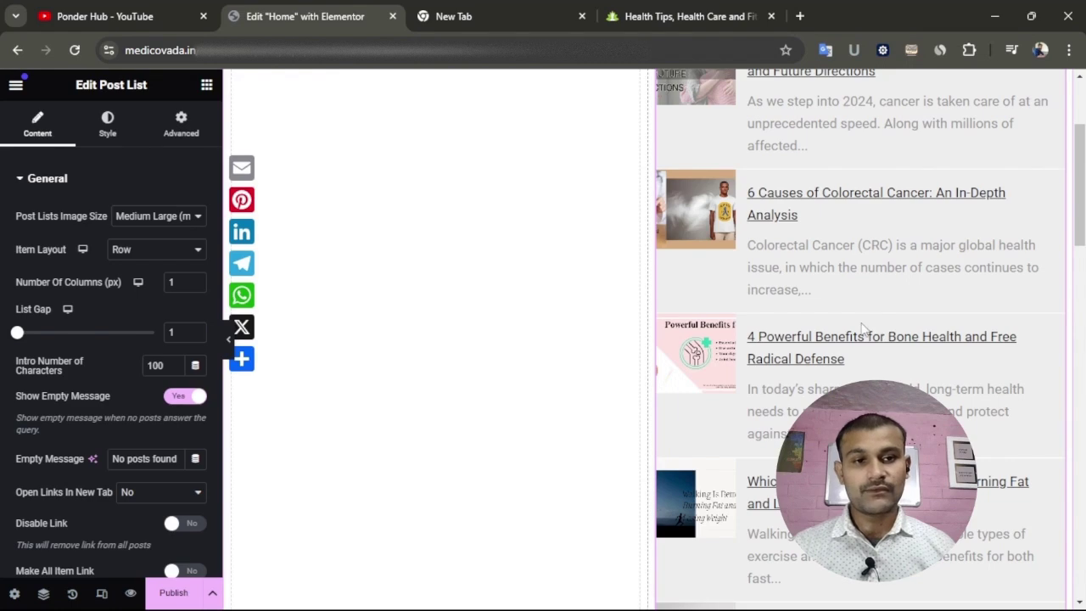
scroll(874, 306, "down", 4)
scroll(837, 318, "up", 6)
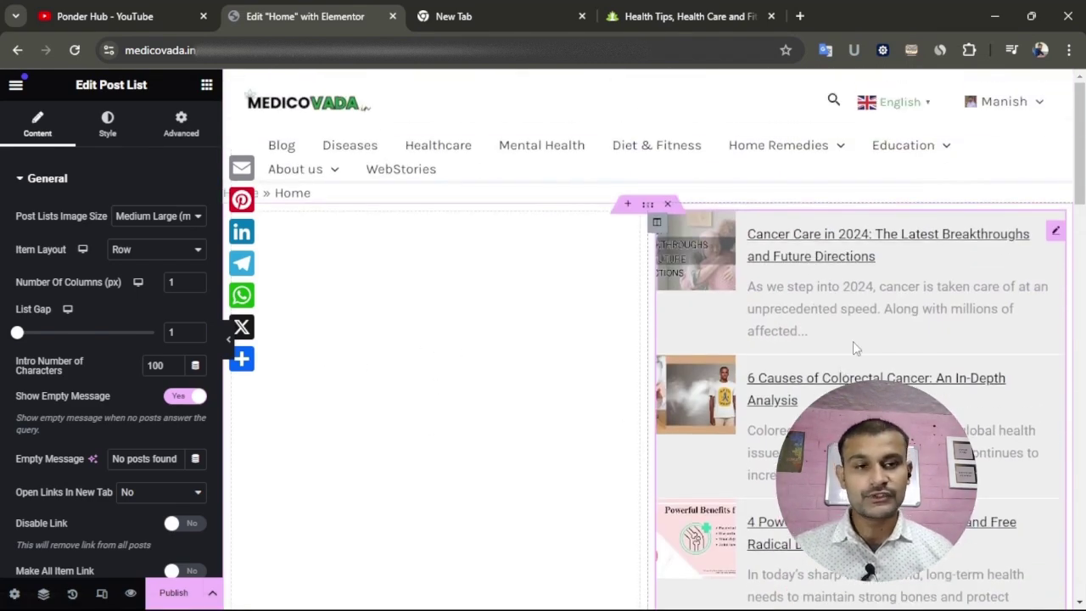
scroll(849, 363, "down", 2)
scroll(846, 323, "down", 2)
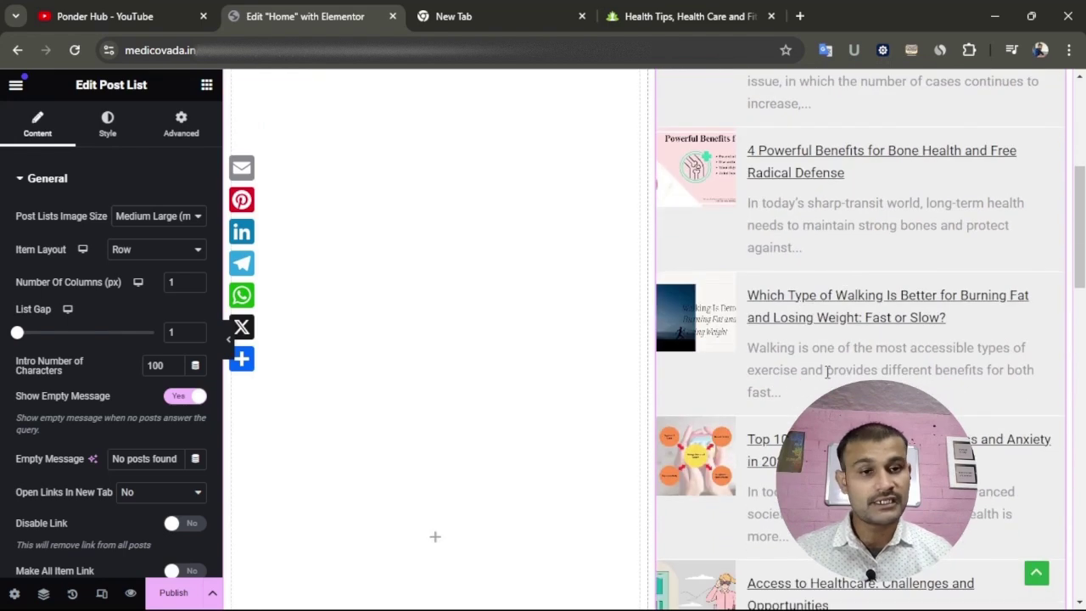
scroll(842, 333, "down", 2)
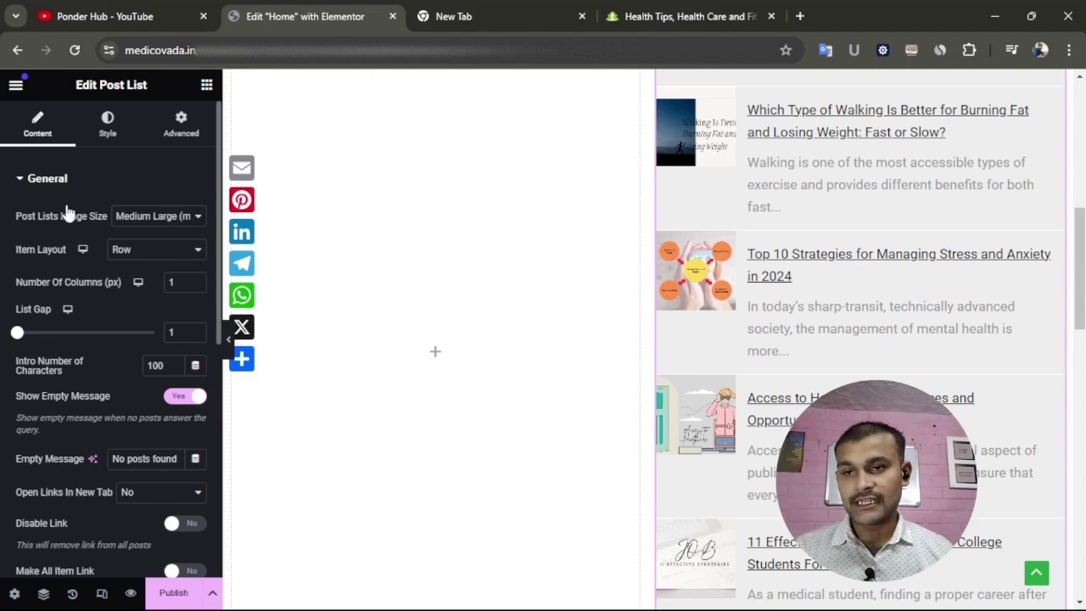
- Set the Post List's Intro Number of Characters to 60
scroll(102, 331, "down", 5)
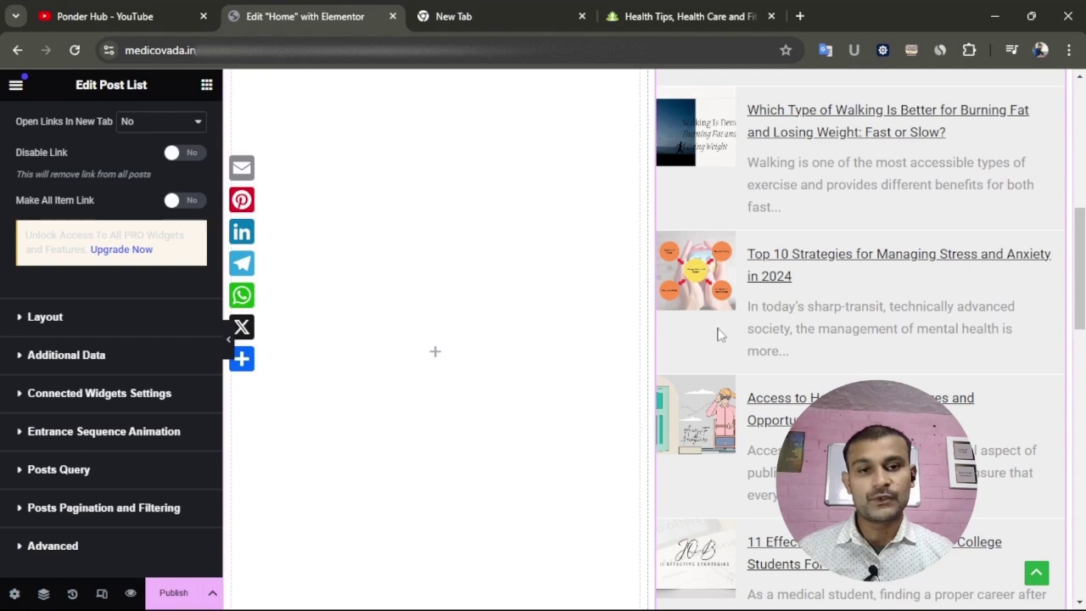
scroll(85, 350, "up", 2)
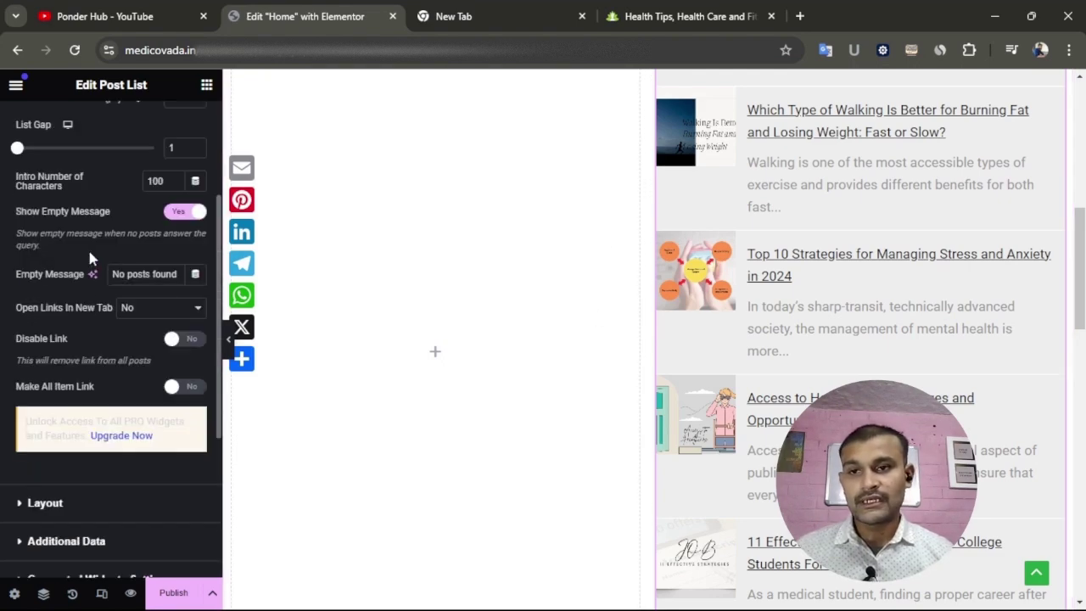
scroll(93, 245, "up", 2)
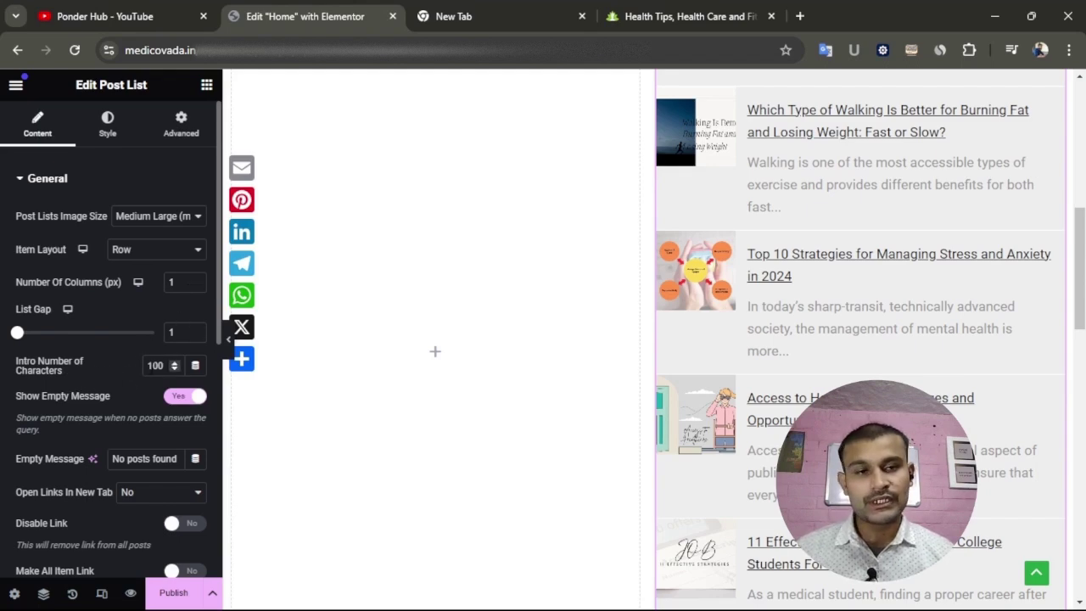
scroll(759, 229, "up", 2)
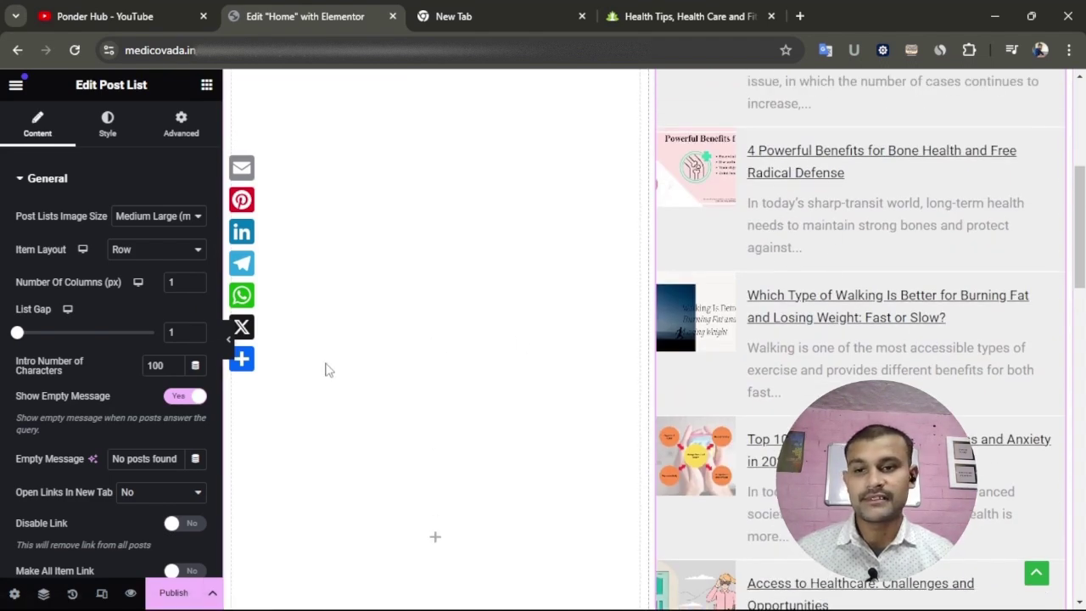
left_click_drag(176, 370, 176, 369)
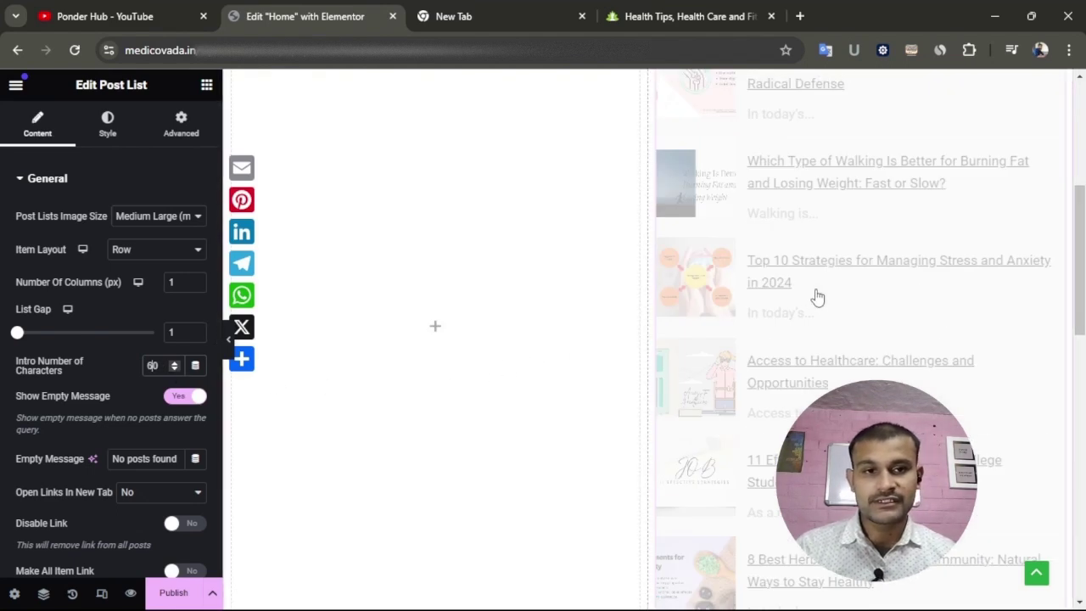
scroll(866, 246, "up", 2)
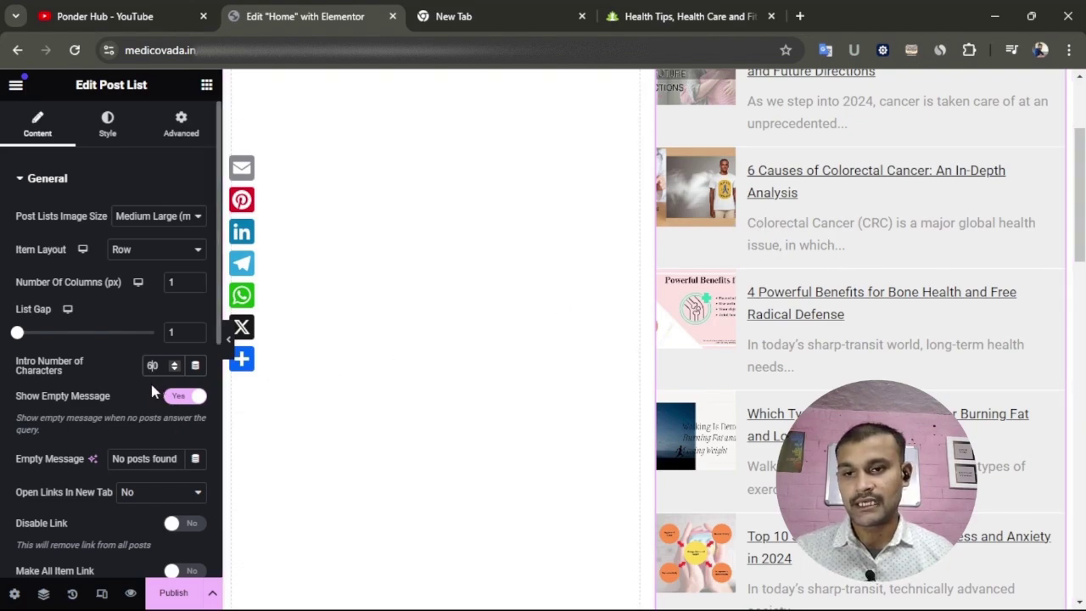
- Examine the Post List's Layout settings, including the Show Categories option, against the displayed posts
scroll(149, 385, "down", 2)
scroll(127, 263, "down", 2)
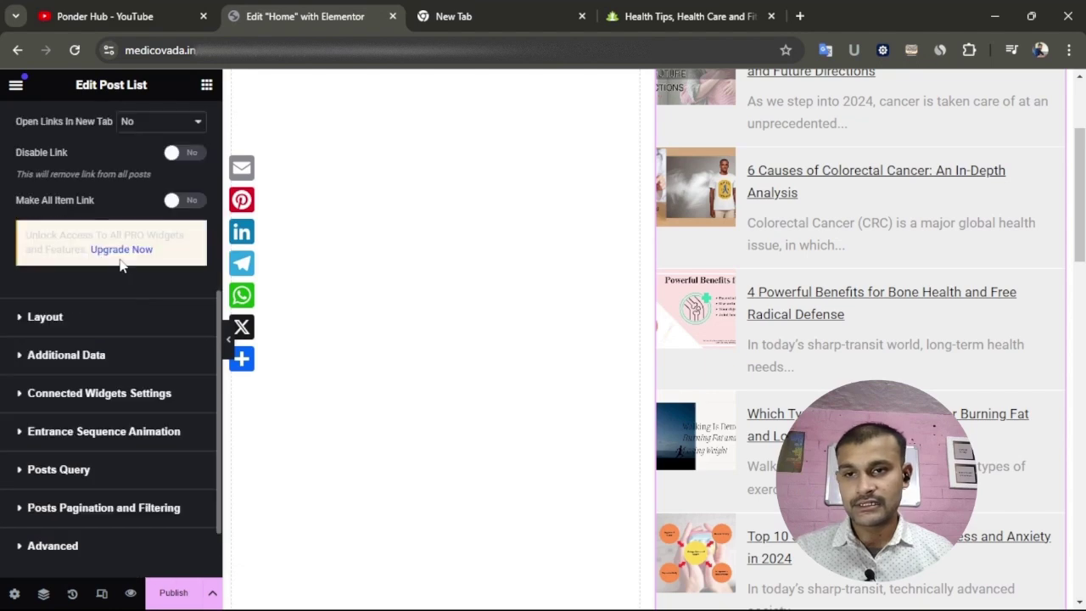
left_click(31, 322)
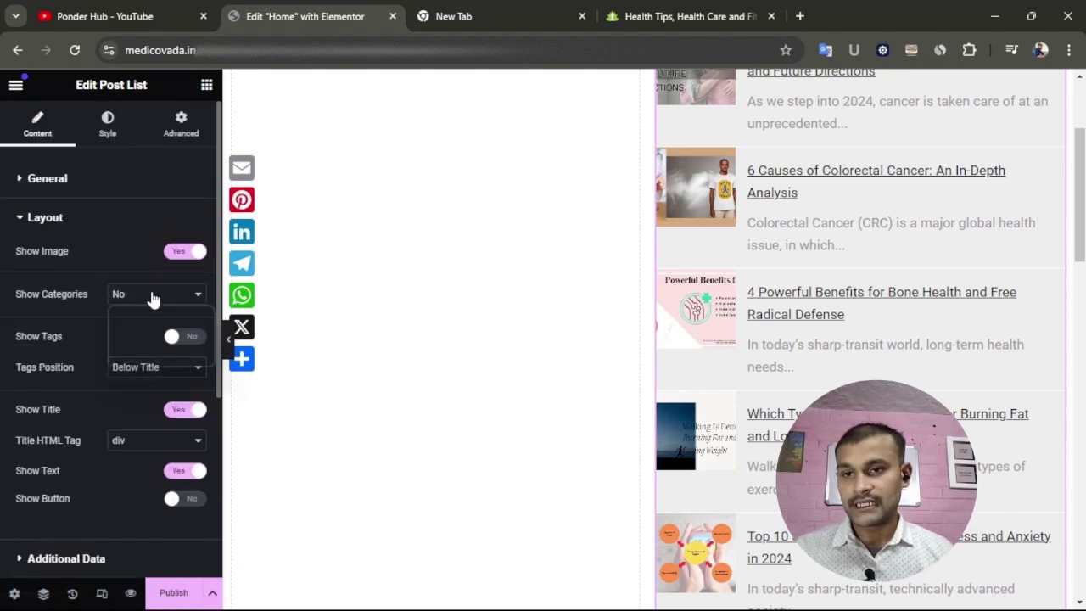
left_click(186, 297)
left_click(186, 303)
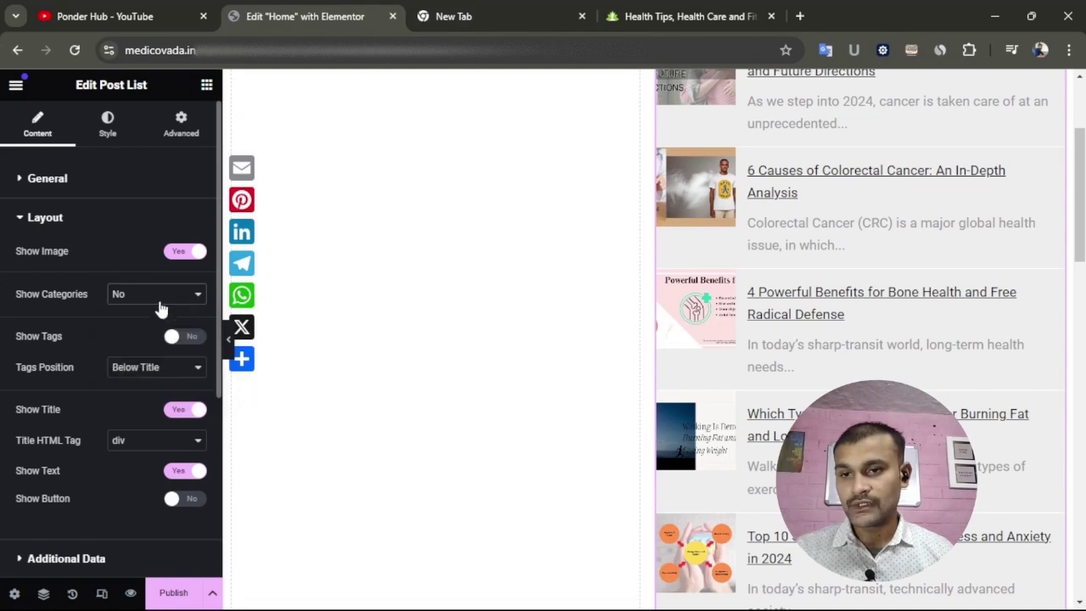
scroll(92, 338, "down", 2)
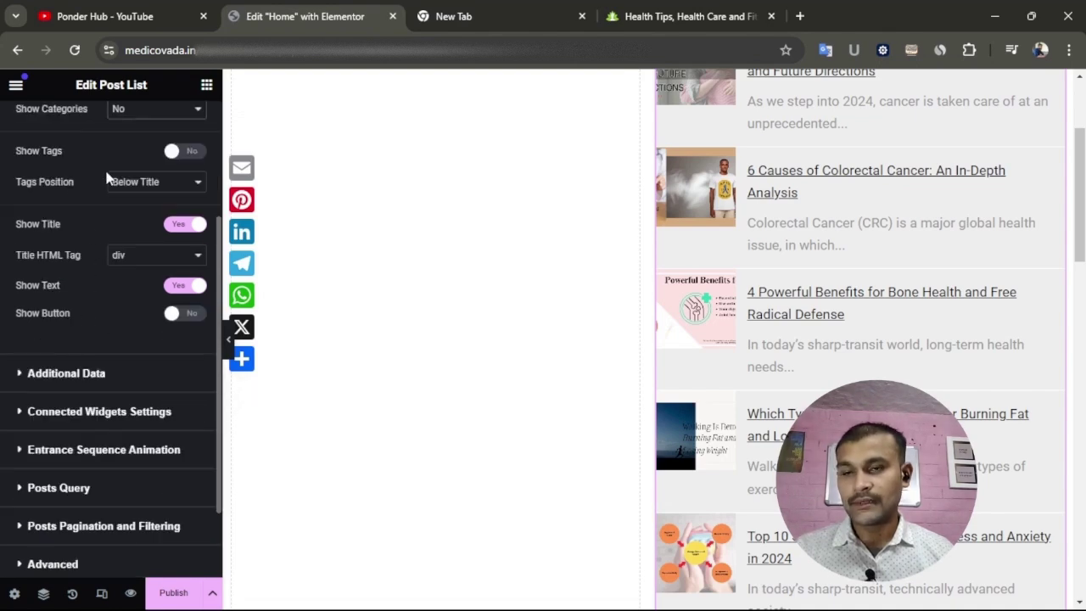
scroll(73, 255, "up", 2)
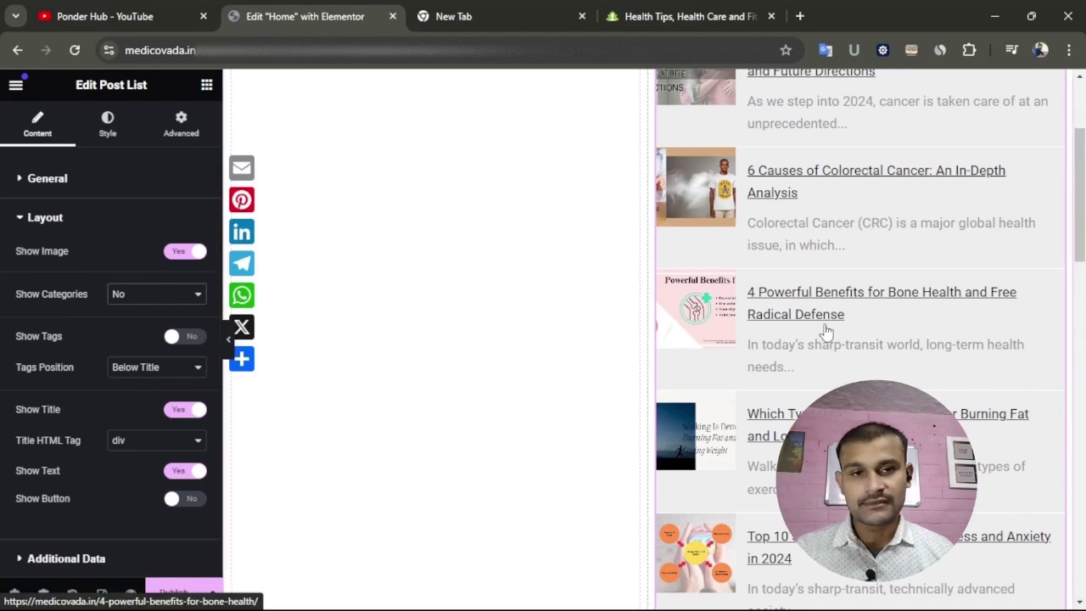
scroll(763, 335, "up", 2)
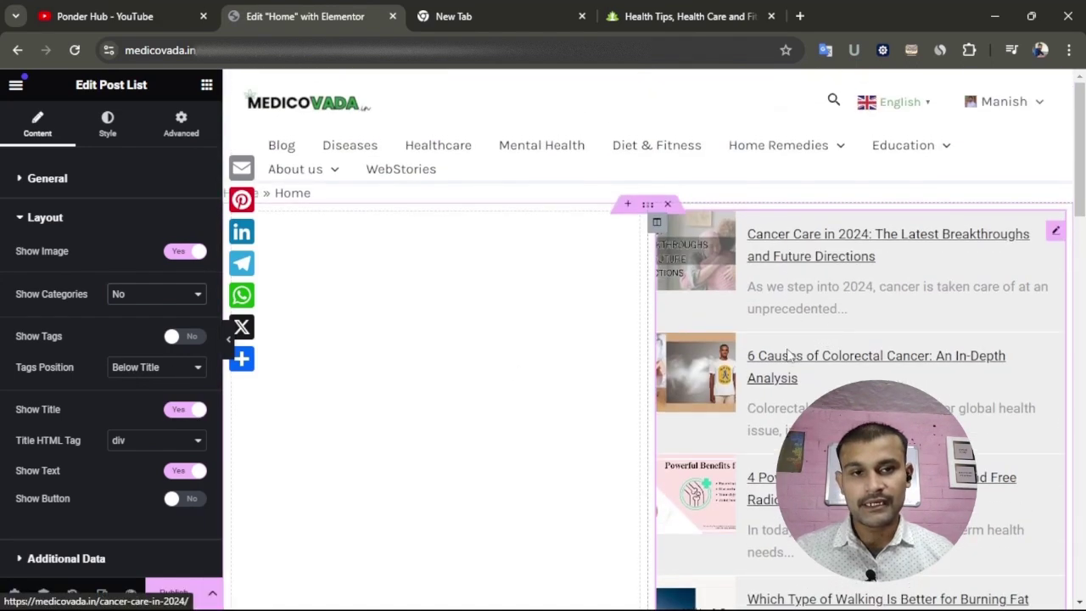
- Try showing the post tags with their position set to Below Title
left_click(189, 369)
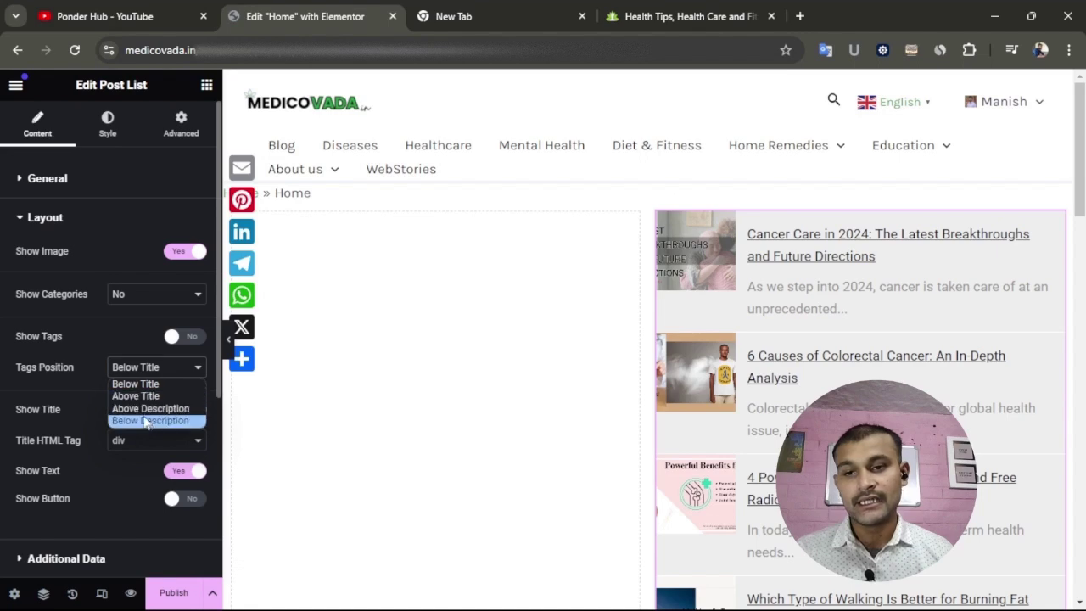
left_click(189, 383)
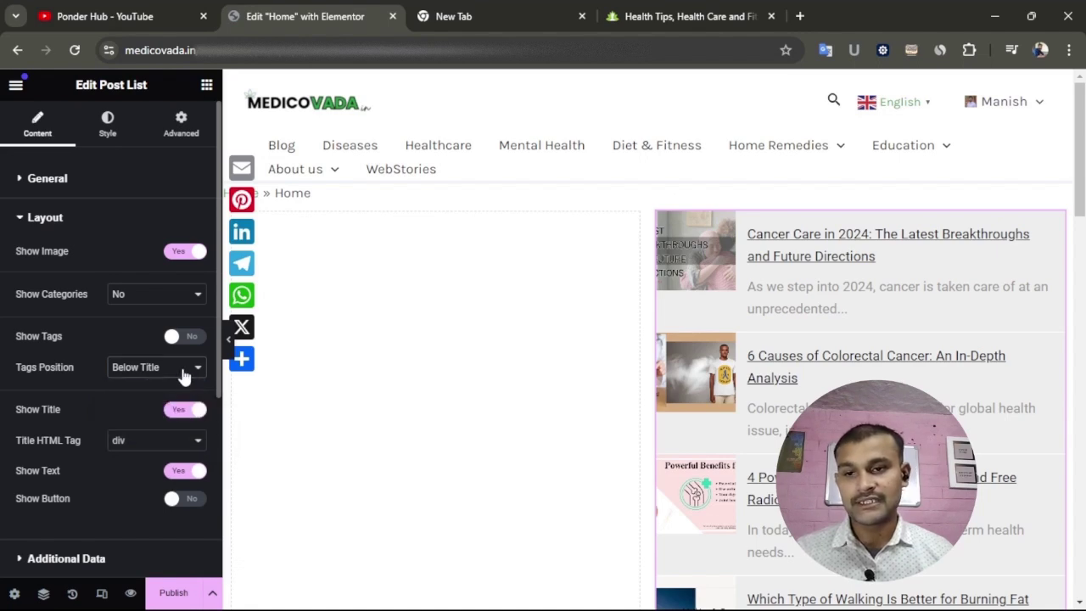
left_click(192, 338)
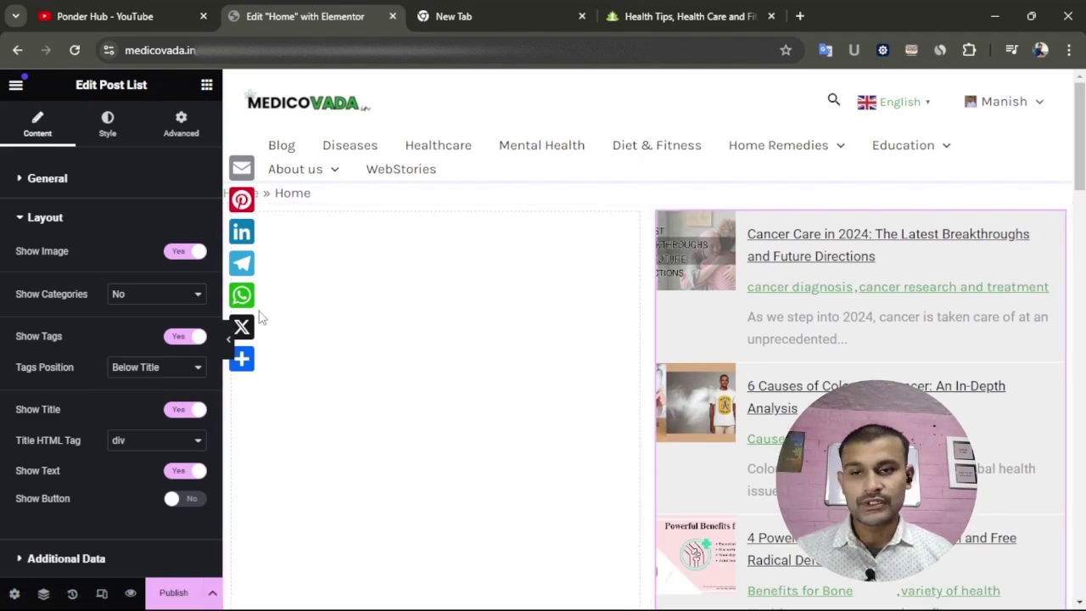
left_click(188, 338)
- Set the Posts Query of the Post List to the Post type and include posts by Author
scroll(128, 370, "down", 2)
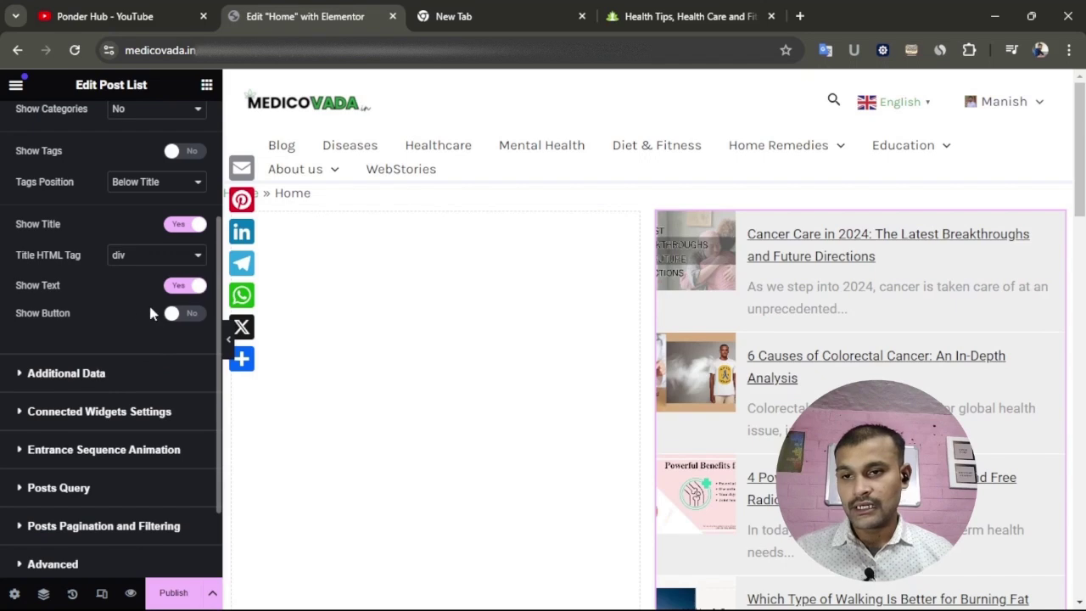
scroll(115, 304, "down", 2)
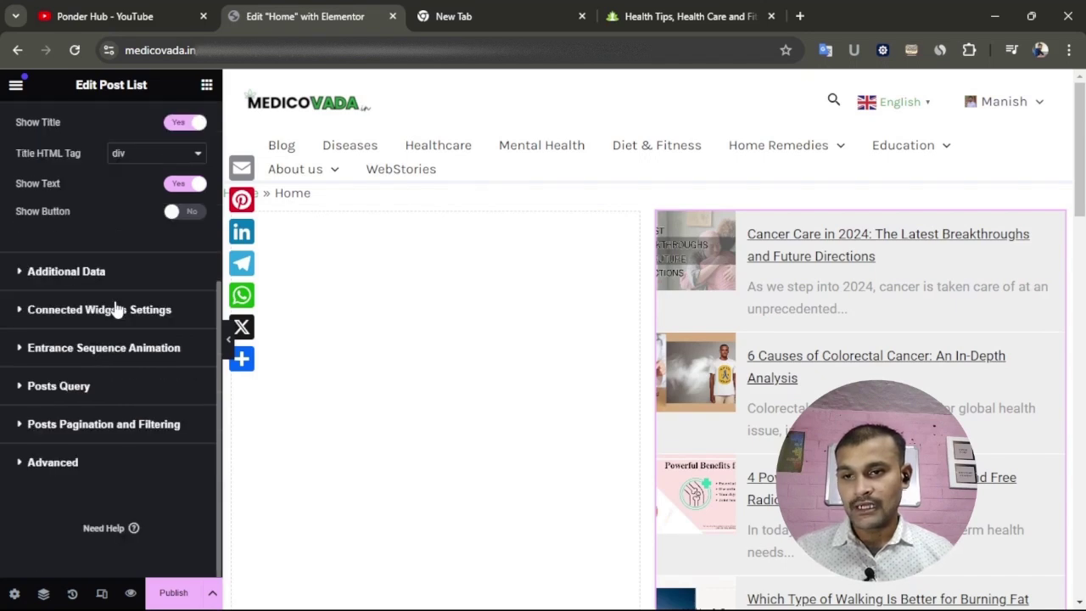
left_click(82, 389)
scroll(123, 355, "down", 2)
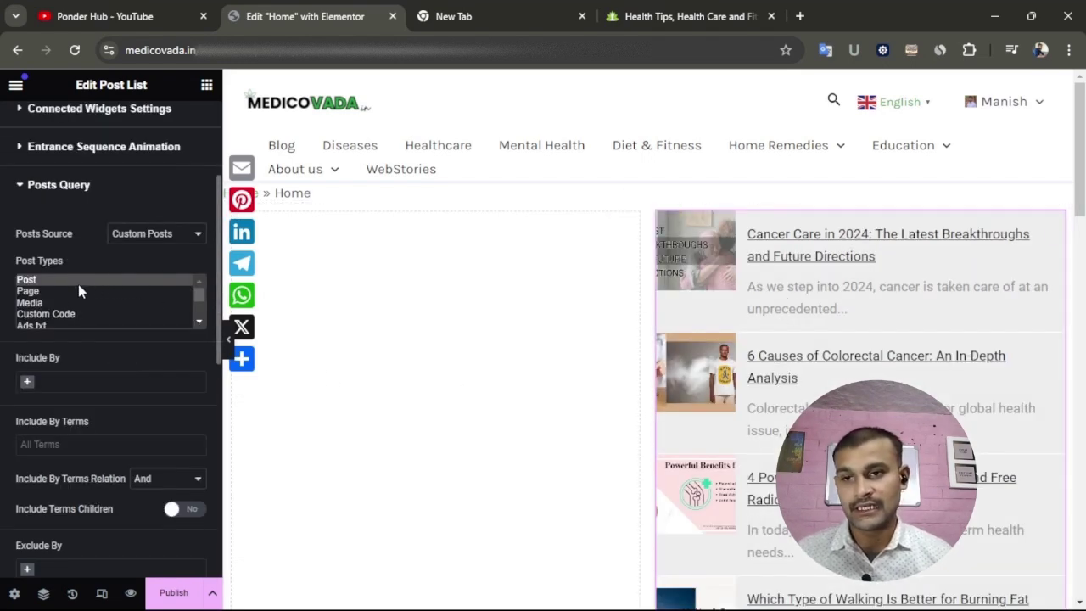
left_click(31, 281)
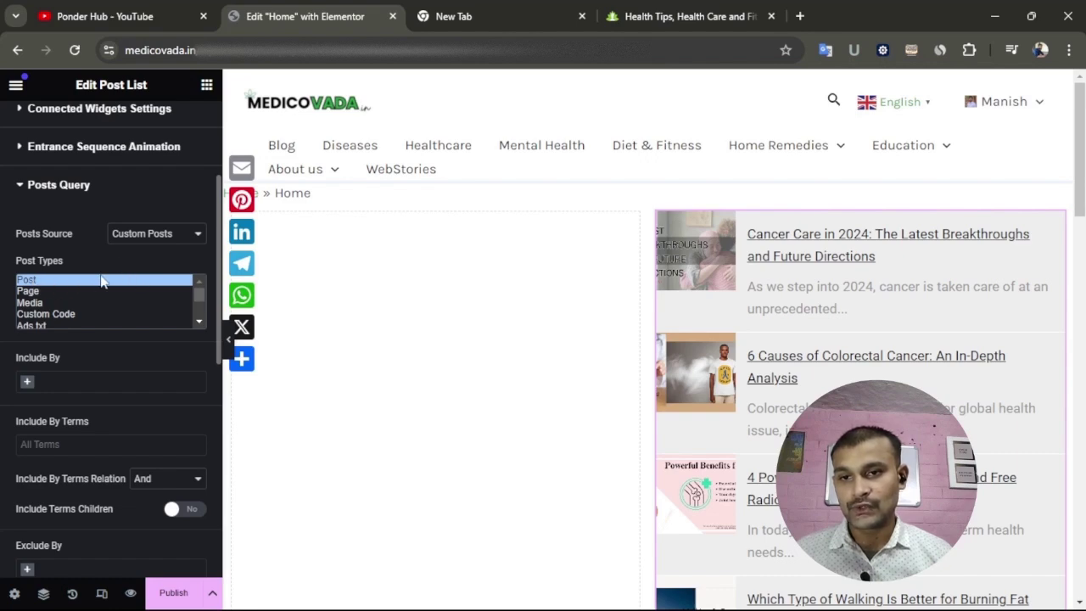
left_click(129, 355)
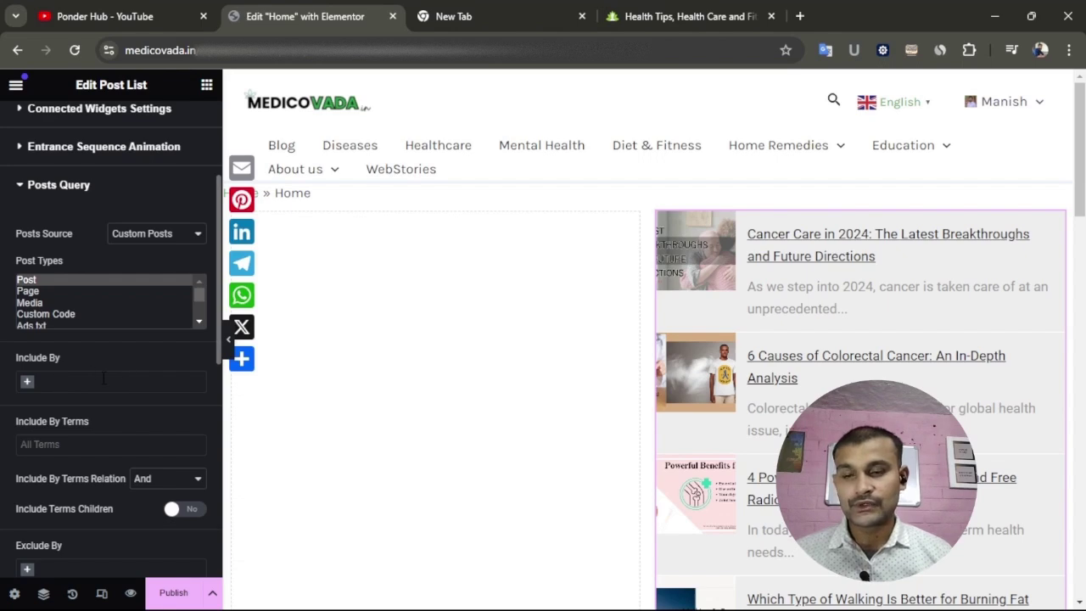
left_click(27, 383)
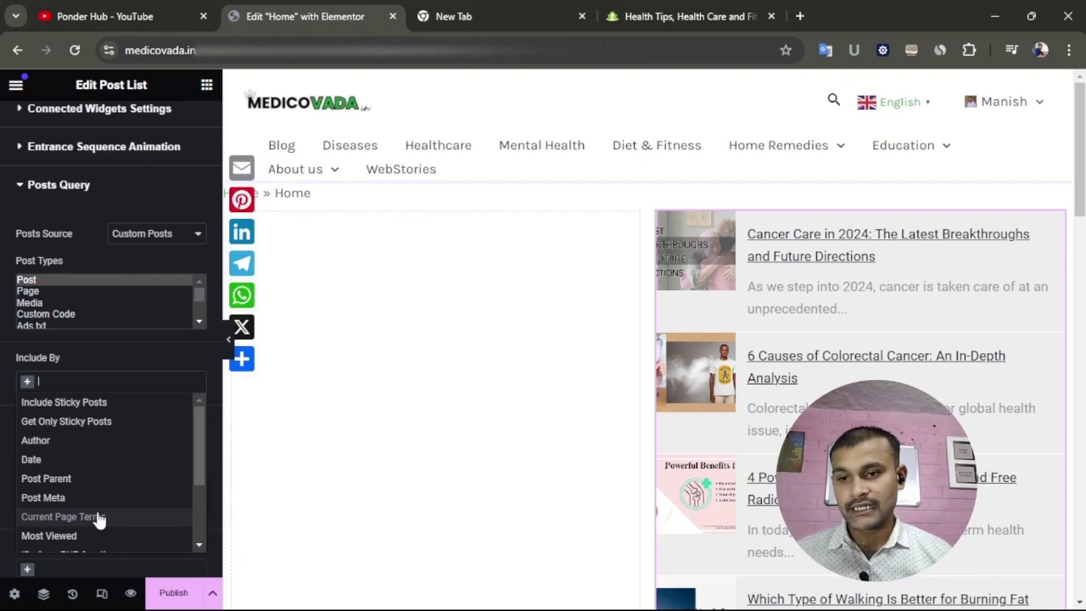
left_click(36, 440)
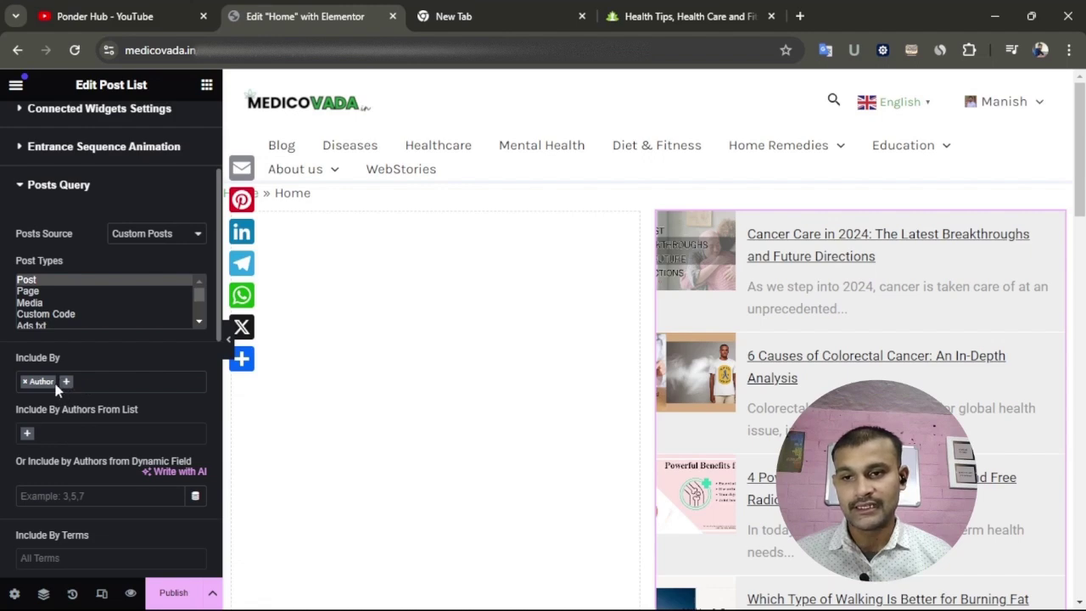
scroll(781, 373, "down", 3)
scroll(781, 373, "up", 3)
- Check the whole post list down to its last entry and review the Posts Query settings
left_click(758, 458)
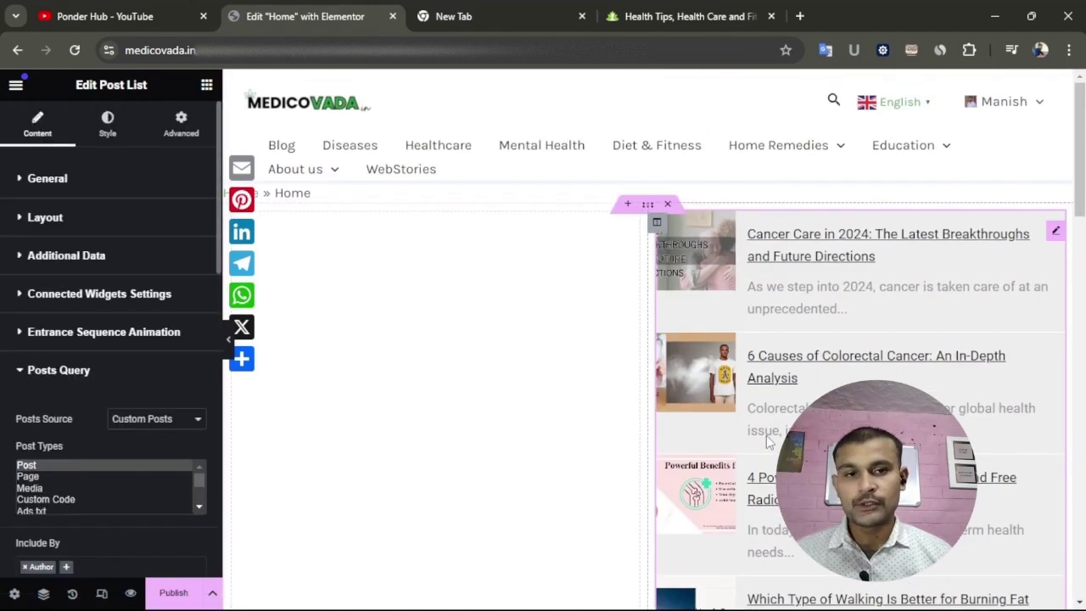
scroll(757, 458, "down", 4)
scroll(943, 175, "down", 5)
scroll(943, 175, "up", 3)
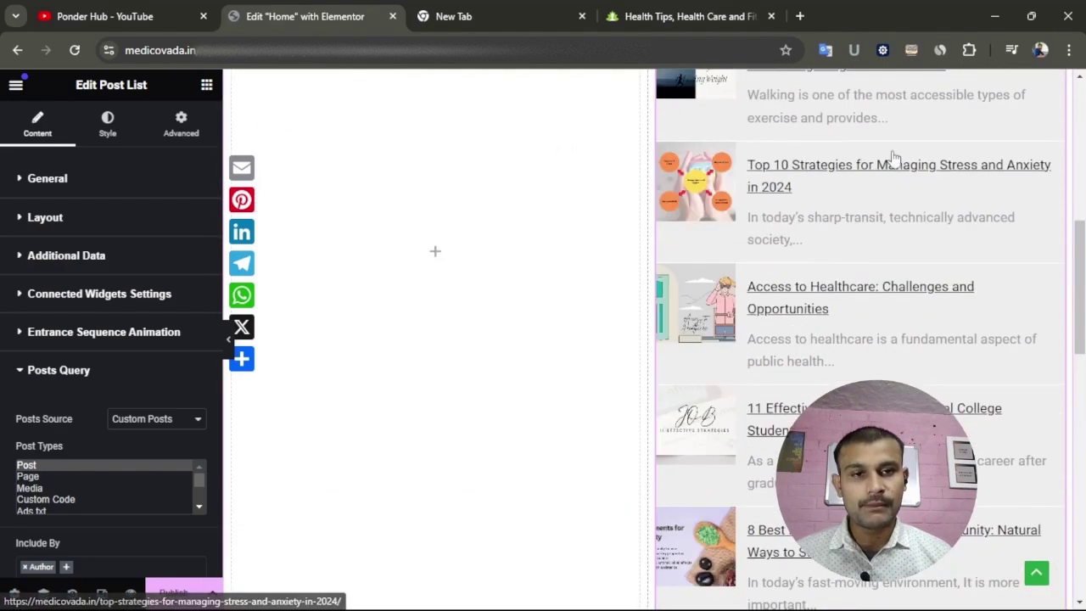
scroll(750, 358, "down", 2)
scroll(751, 358, "up", 5)
scroll(759, 359, "down", 7)
scroll(830, 357, "up", 4)
scroll(777, 345, "up", 1)
scroll(776, 345, "down", 5)
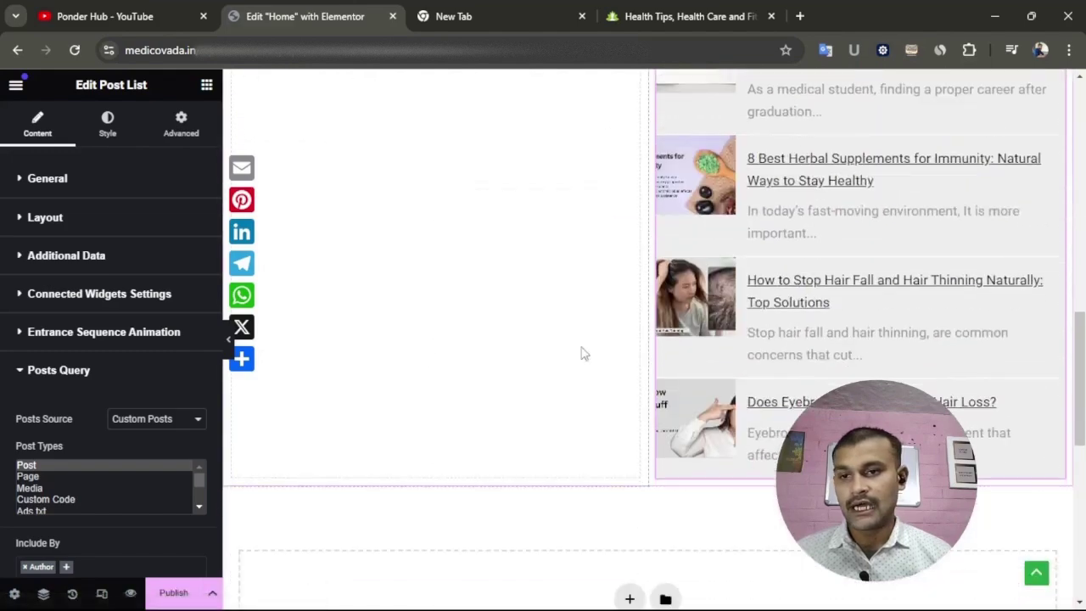
scroll(93, 384, "down", 2)
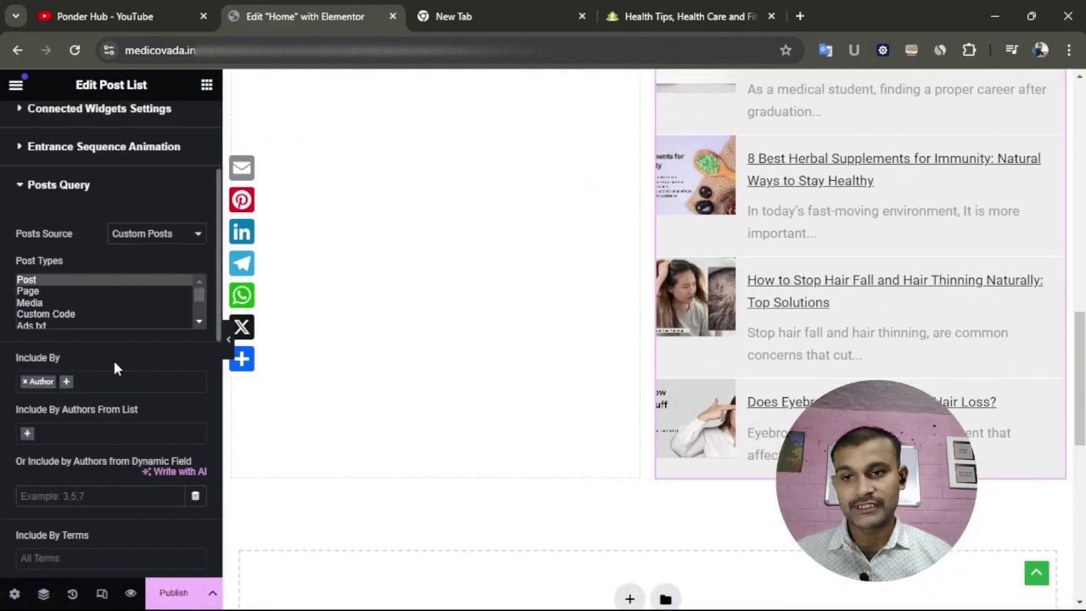
scroll(113, 361, "up", 2)
- Compare with the featured story and side article list on the thehealthsite.com tab, and return to the Elementor editor
left_click(662, 16)
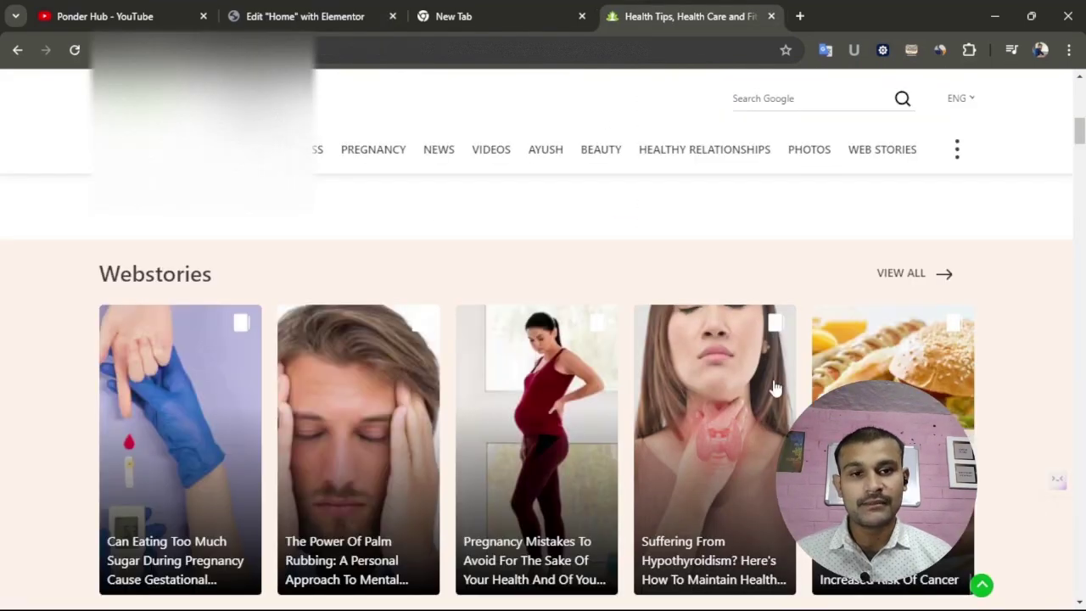
scroll(776, 386, "up", 5)
scroll(715, 427, "down", 3)
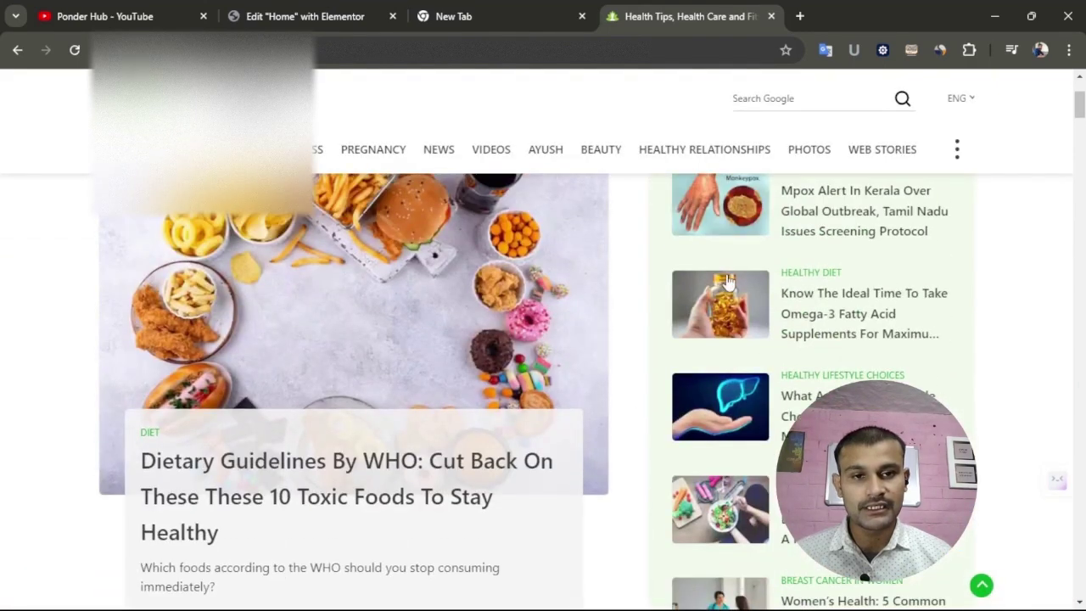
scroll(809, 337, "up", 3)
scroll(812, 346, "down", 6)
left_click(352, 19)
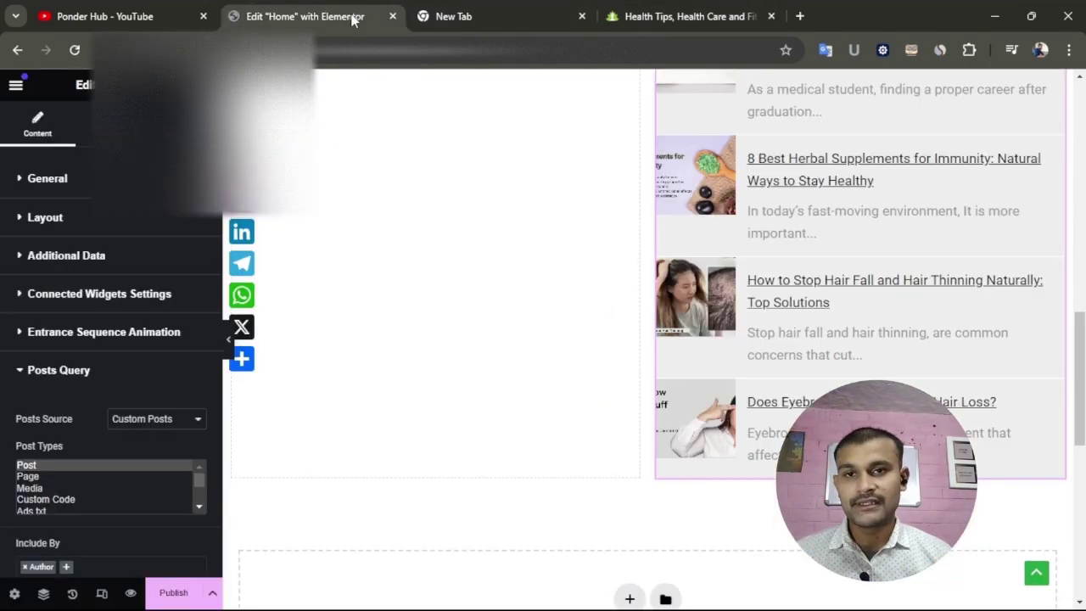
- Limit the Post List to a maximum of 5 posts in its Posts Query
scroll(59, 437, "down", 2)
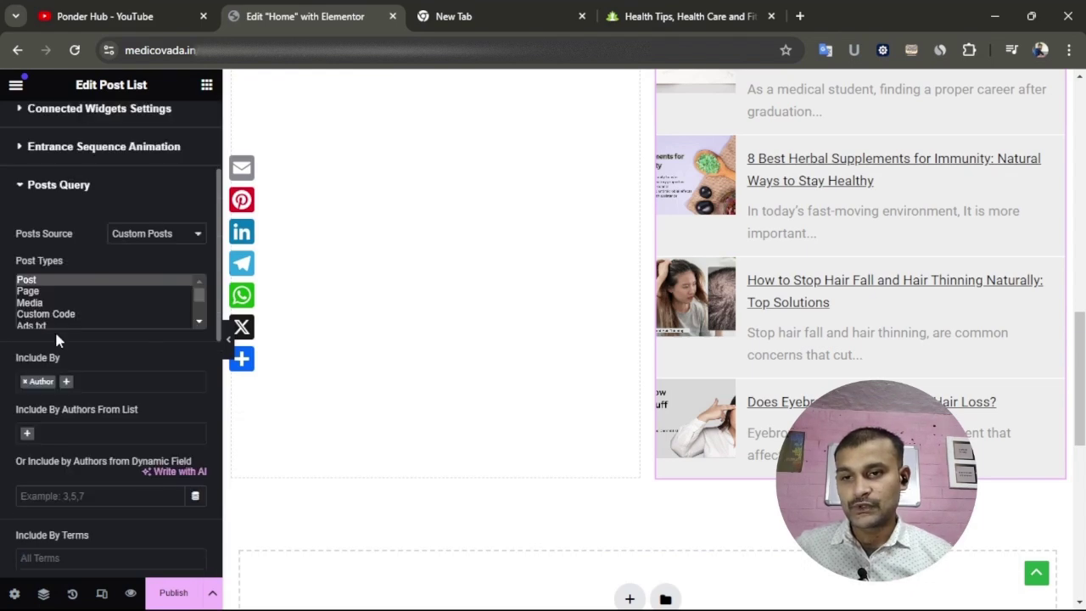
scroll(79, 493, "down", 6)
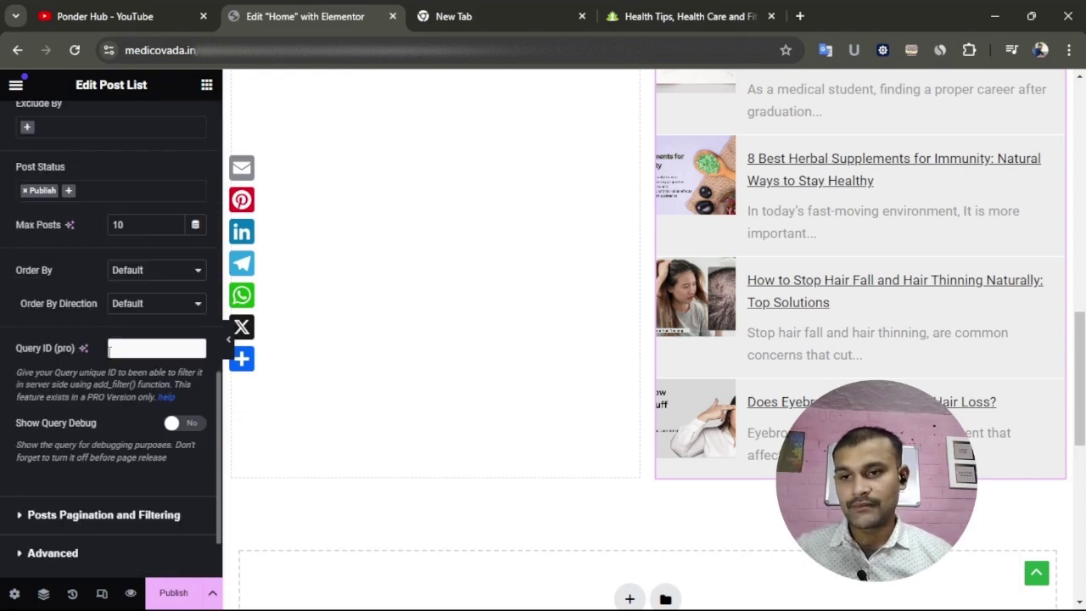
double_click(140, 225)
type("5")
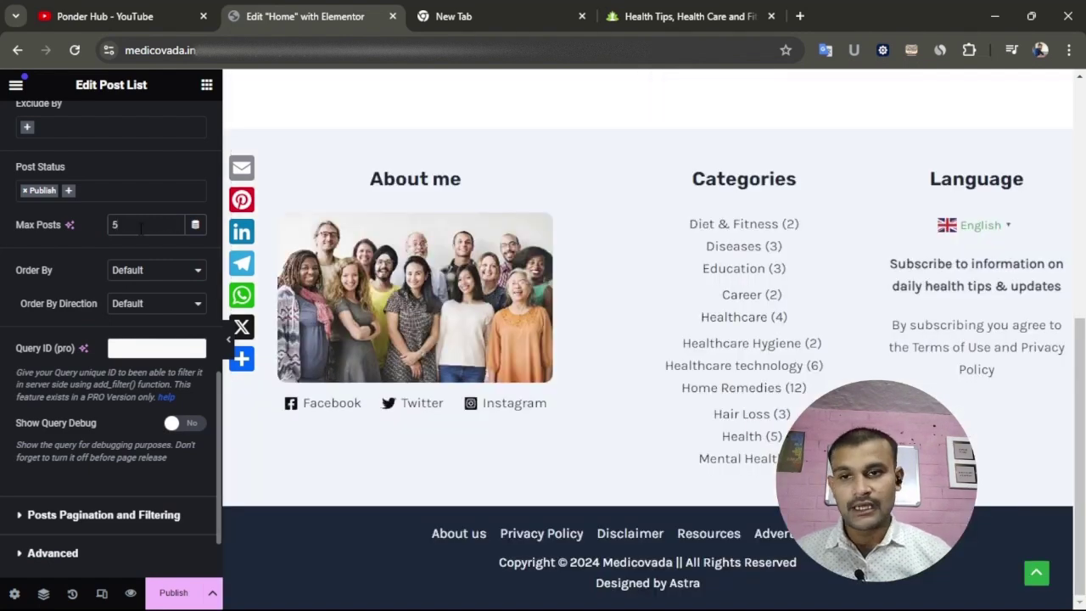
scroll(584, 294, "up", 11)
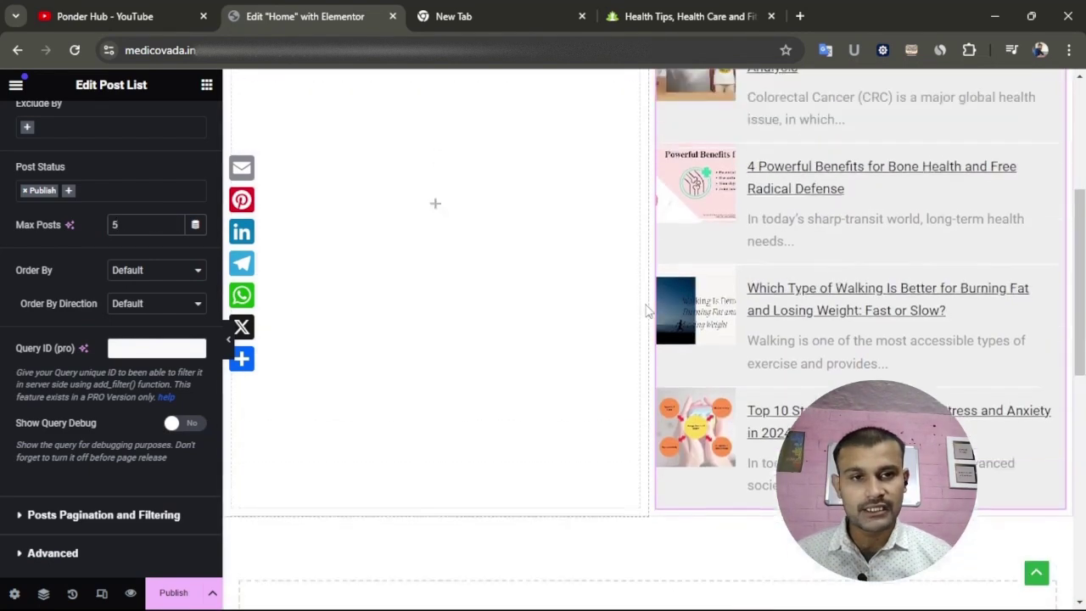
- Check the shortened post list on the page and review the remaining Posts Query settings
scroll(814, 328, "down", 2)
scroll(814, 327, "down", 2)
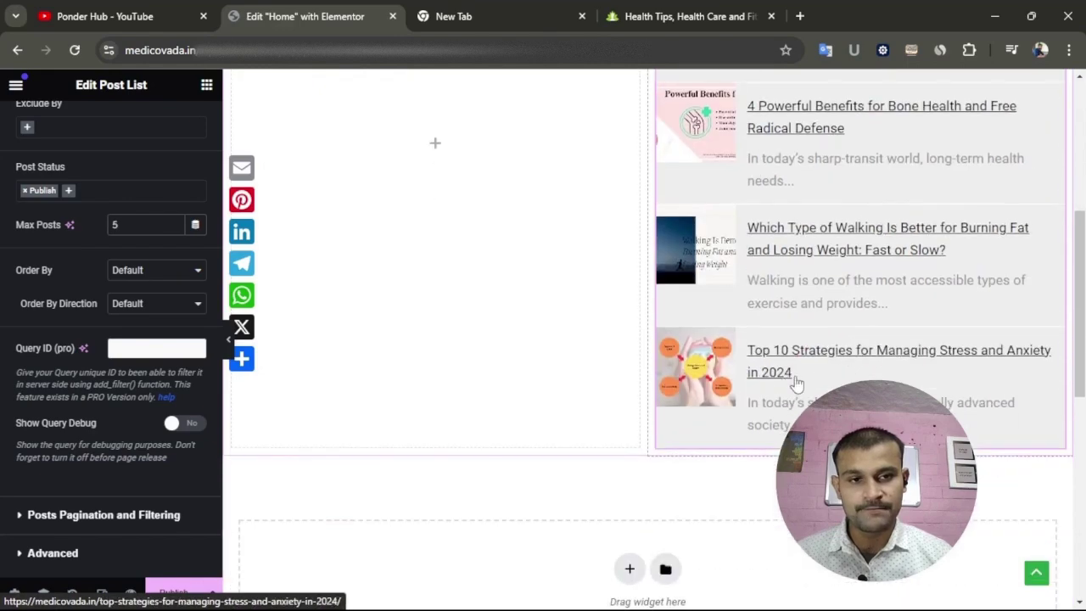
scroll(785, 254, "up", 4)
scroll(749, 311, "down", 4)
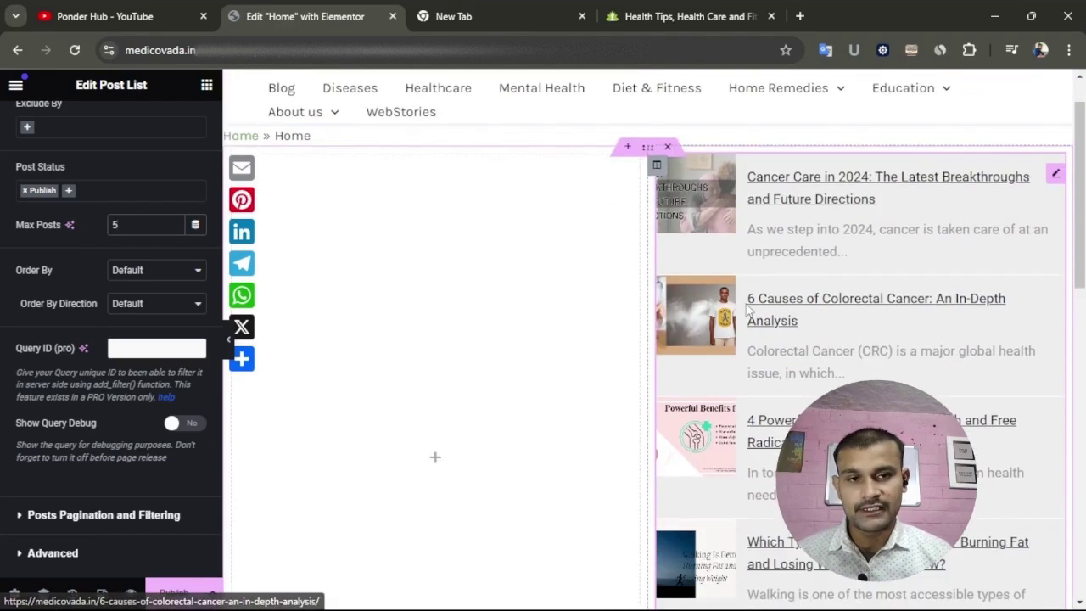
scroll(655, 415, "up", 4)
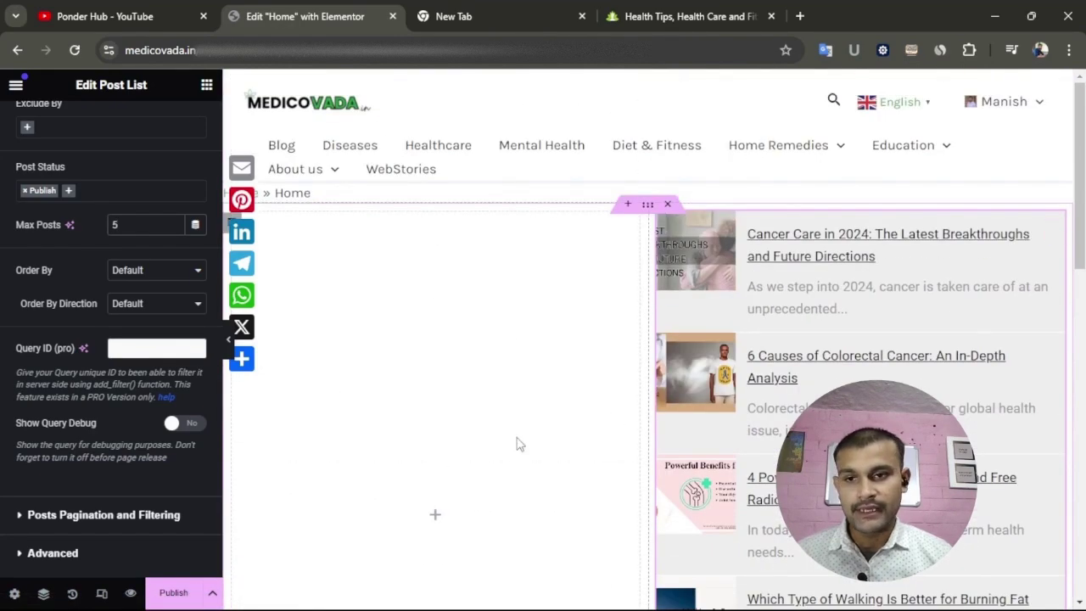
scroll(161, 433, "down", 1)
scroll(133, 412, "up", 2)
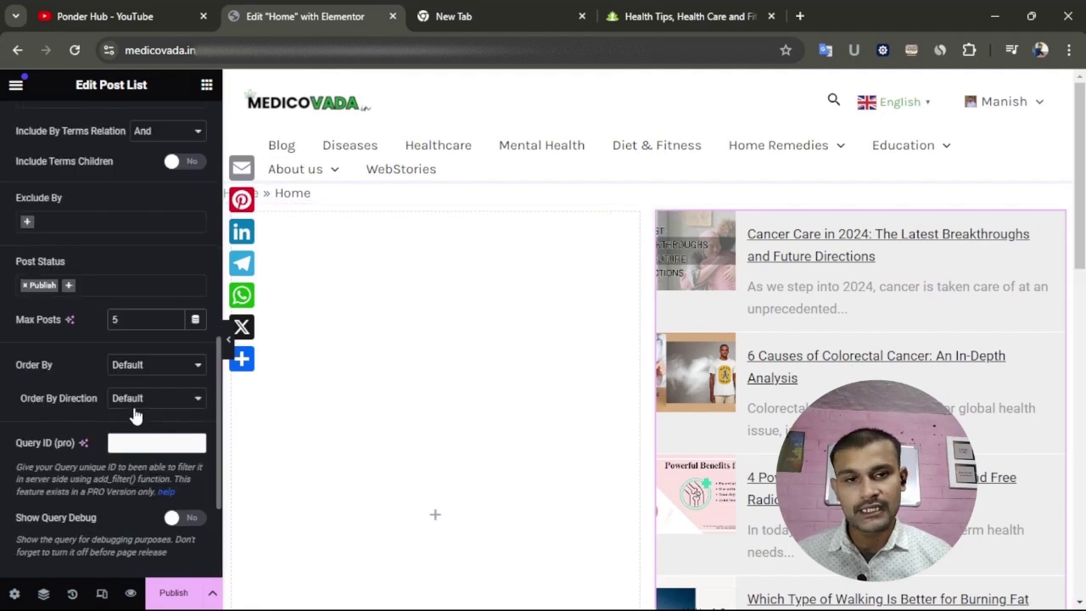
scroll(111, 339, "down", 2)
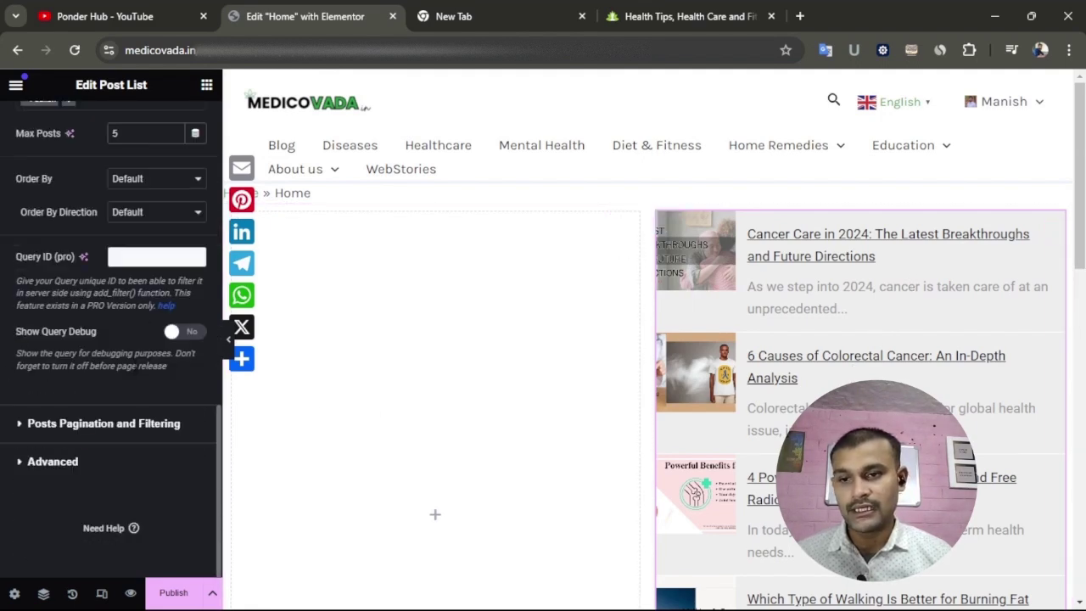
scroll(73, 340, "up", 10)
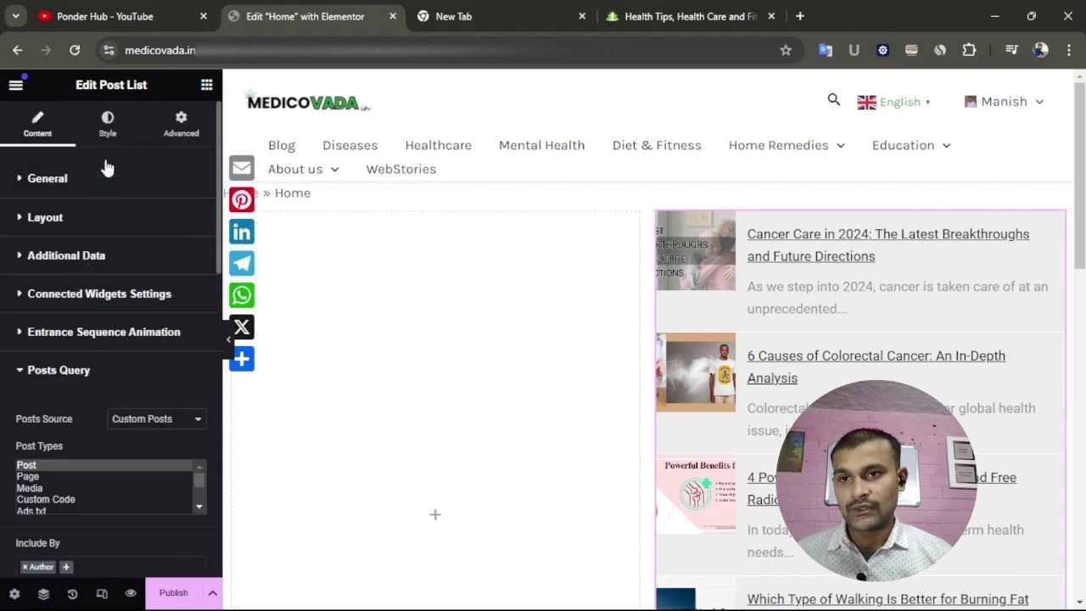
- Round the corners of the Post List images with an Image Radius of 13
left_click(108, 128)
scroll(110, 331, "down", 3)
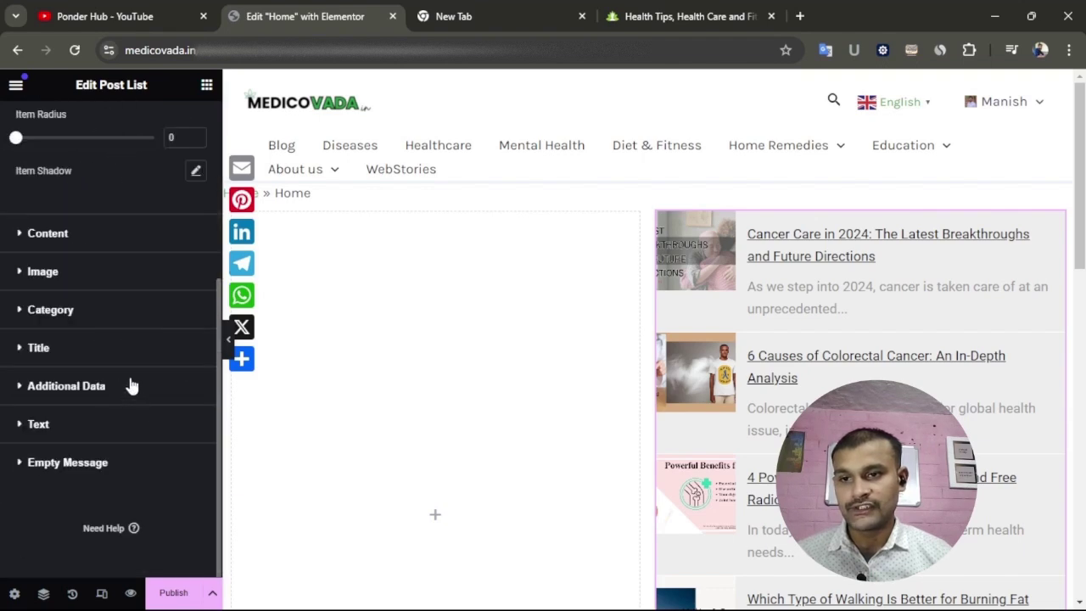
left_click(55, 273)
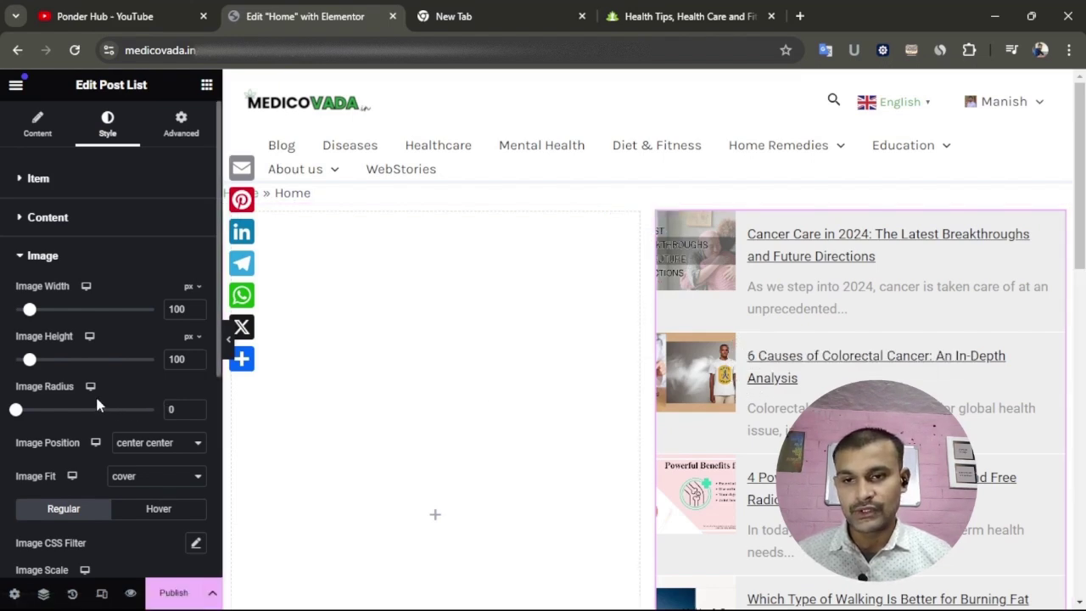
left_click_drag(17, 414, 34, 414)
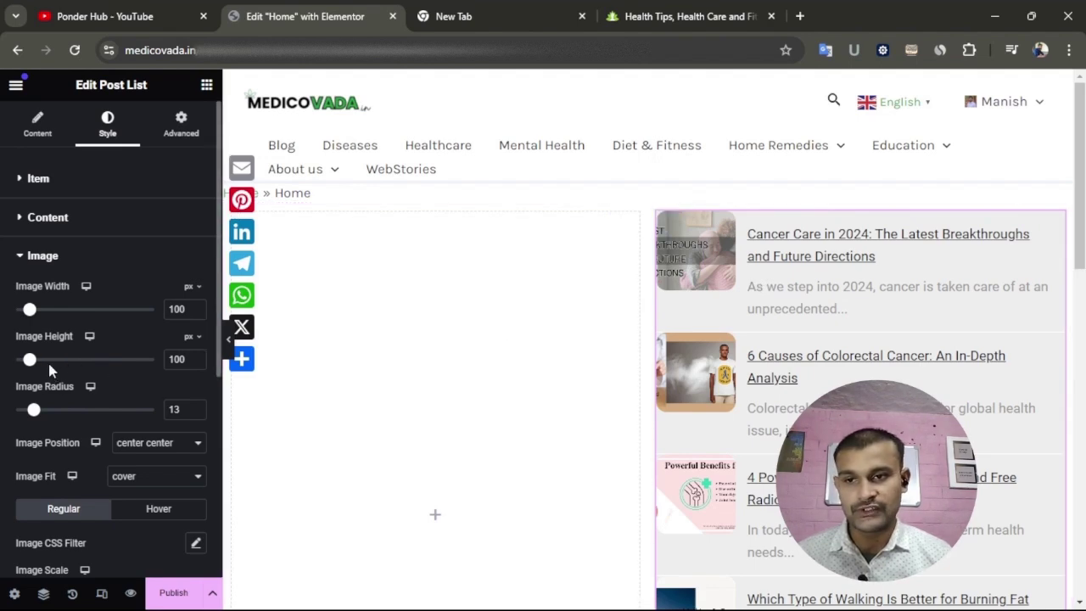
- Try different values for the height of the Post List images
left_click(196, 356)
left_click(196, 356)
left_click(196, 356)
left_click(196, 356)
left_click(196, 364)
left_click(196, 363)
left_click(197, 363)
left_click(196, 363)
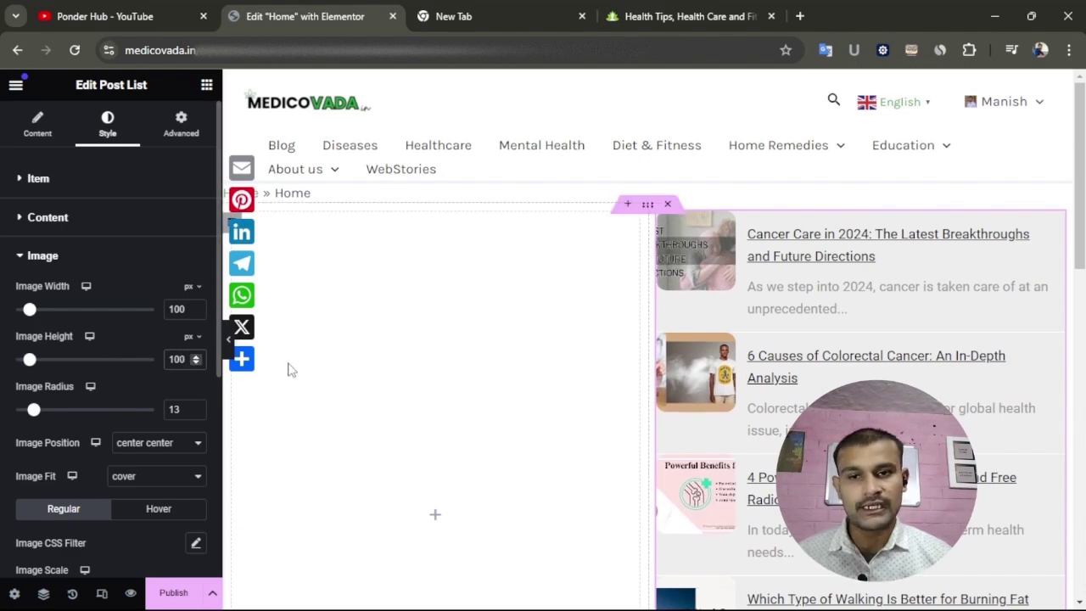
- Widen the Post List images to 163 px and check the list on the page
left_click(195, 307)
left_click(195, 308)
left_click(195, 307)
left_click(195, 307)
left_click_drag(196, 308, 195, 308)
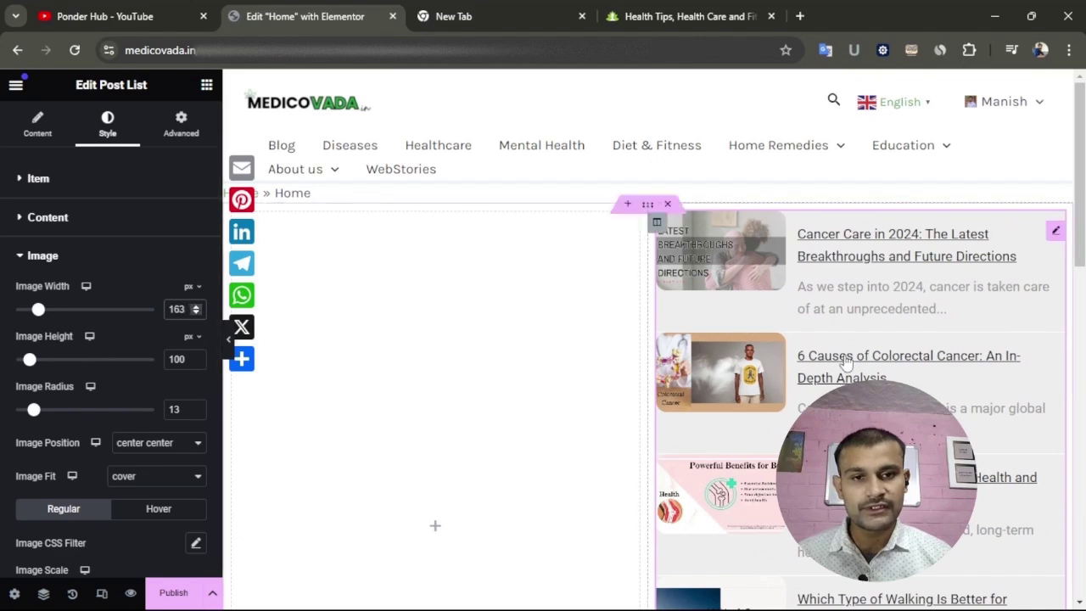
scroll(857, 373, "down", 4)
scroll(859, 377, "up", 2)
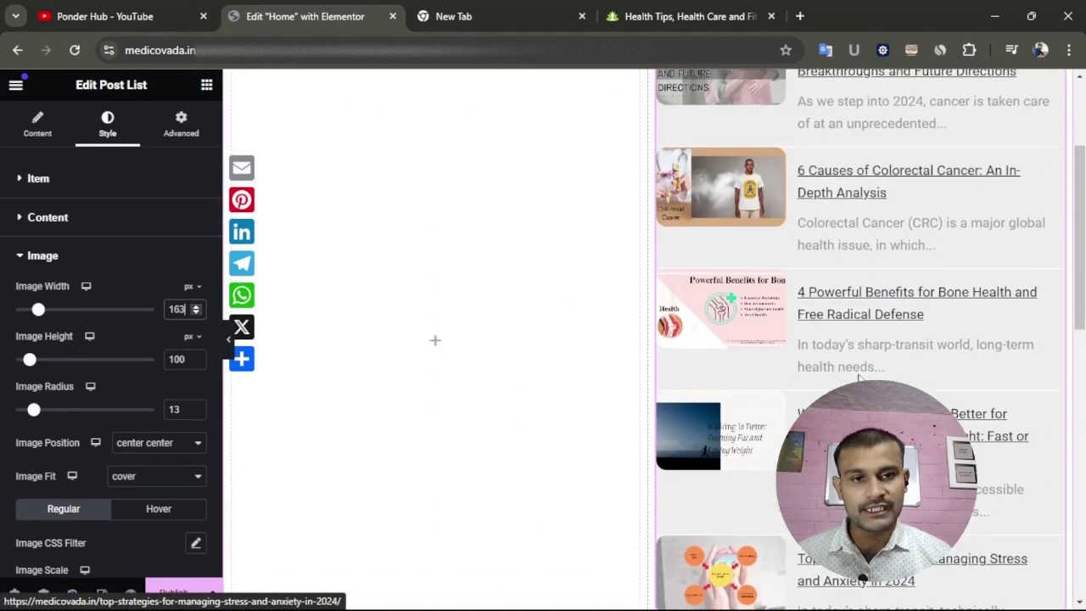
scroll(859, 377, "up", 3)
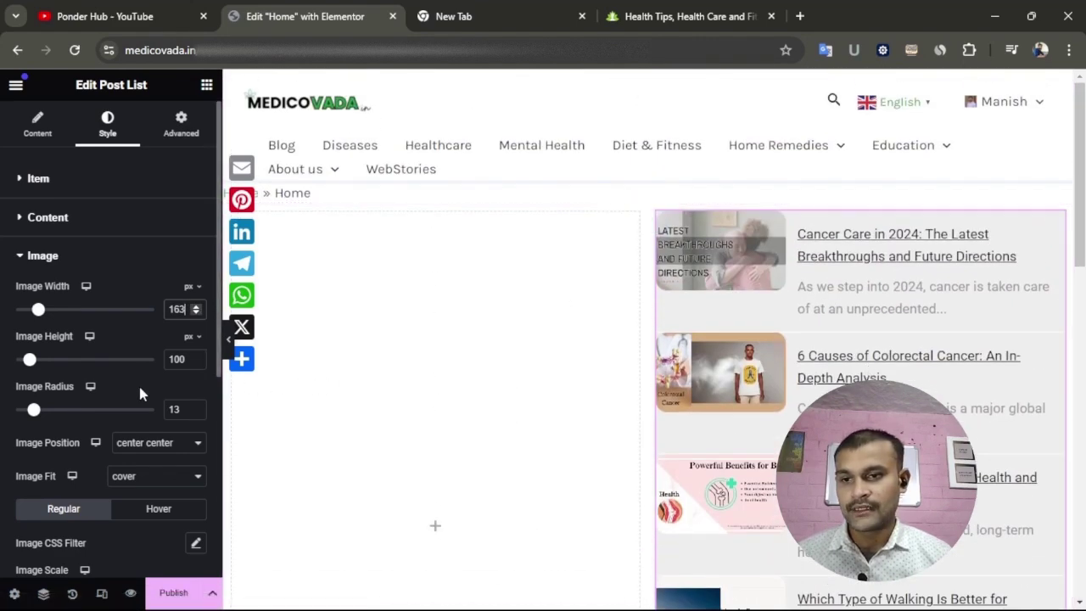
- Try contain as the Image Fit of the post images and switch it back to cover
scroll(140, 399, "down", 2)
left_click(168, 294)
left_click(175, 295)
left_click(176, 299)
left_click(149, 319)
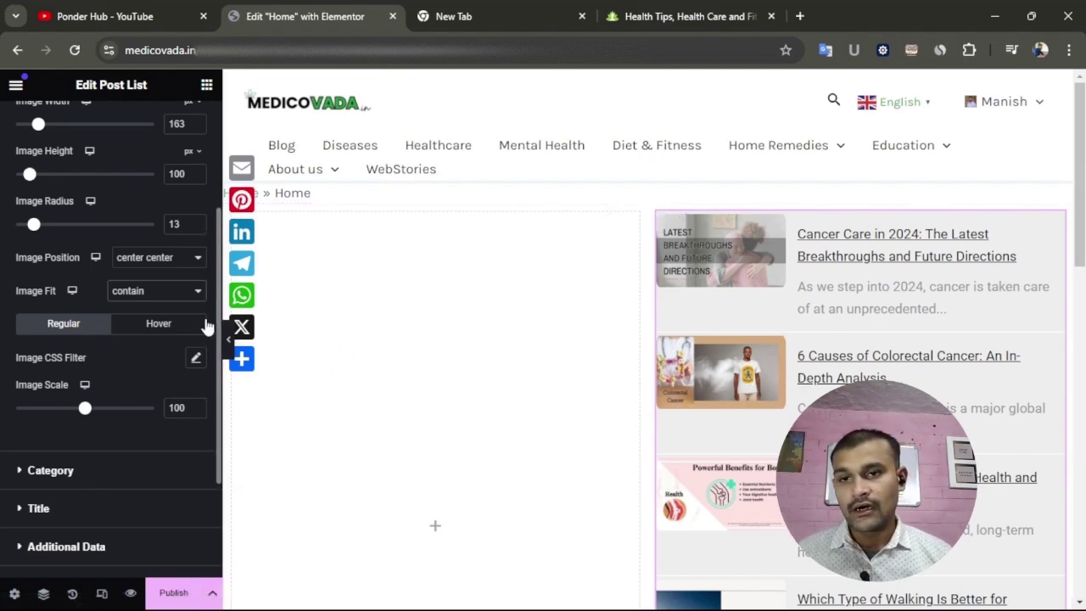
left_click(193, 289)
left_click(177, 308)
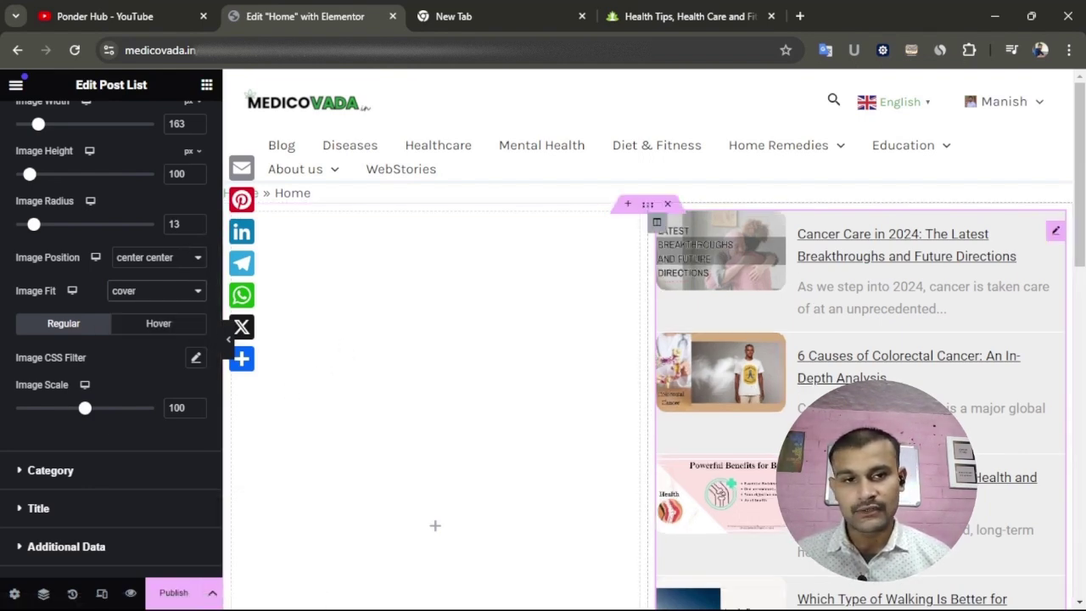
left_click(170, 291)
left_click(168, 293)
- Review the remaining style settings and the General content settings of the Post List
scroll(128, 399, "down", 2)
scroll(127, 399, "up", 2)
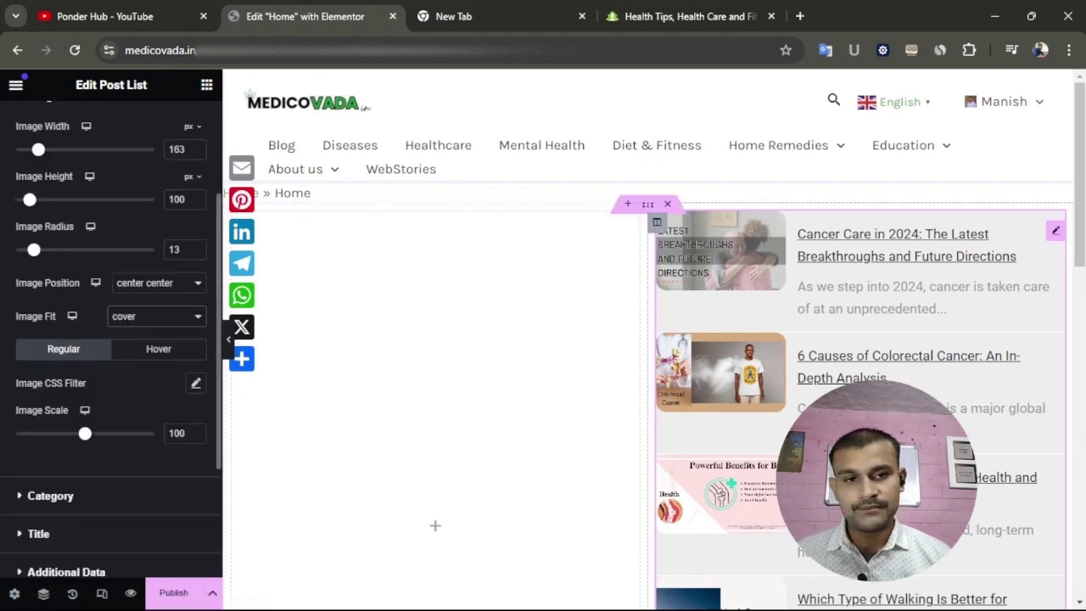
scroll(704, 247, "down", 5)
scroll(705, 247, "up", 10)
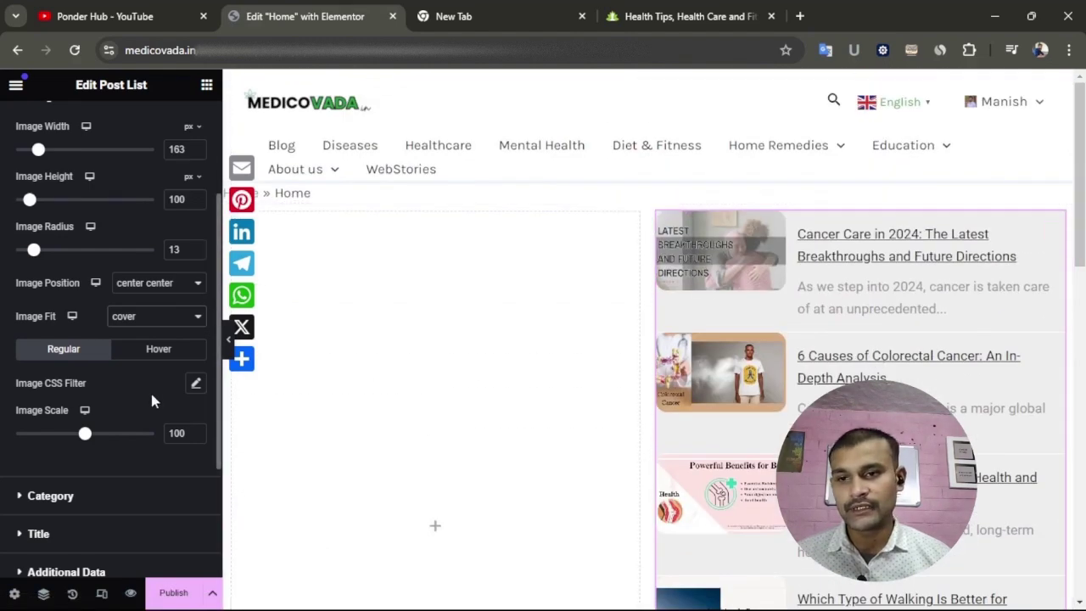
scroll(151, 395, "down", 2)
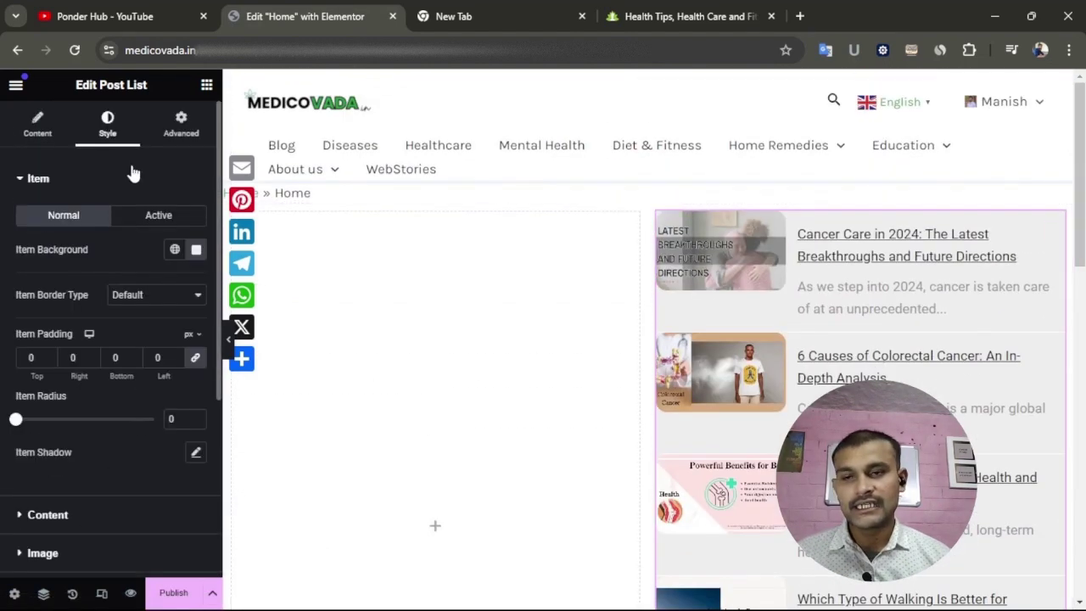
left_click(53, 127)
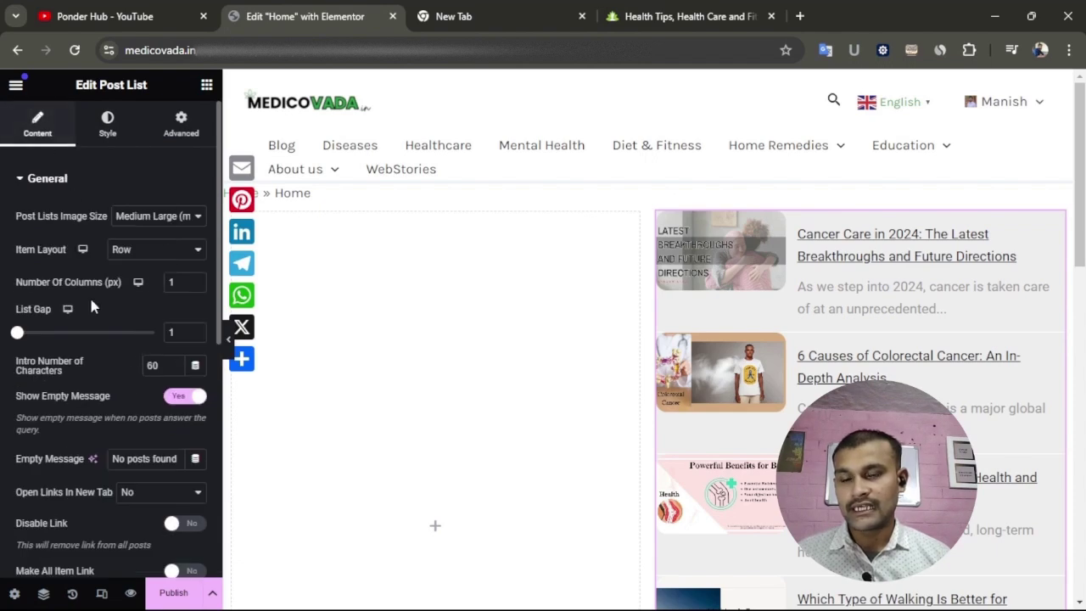
scroll(118, 370, "down", 2)
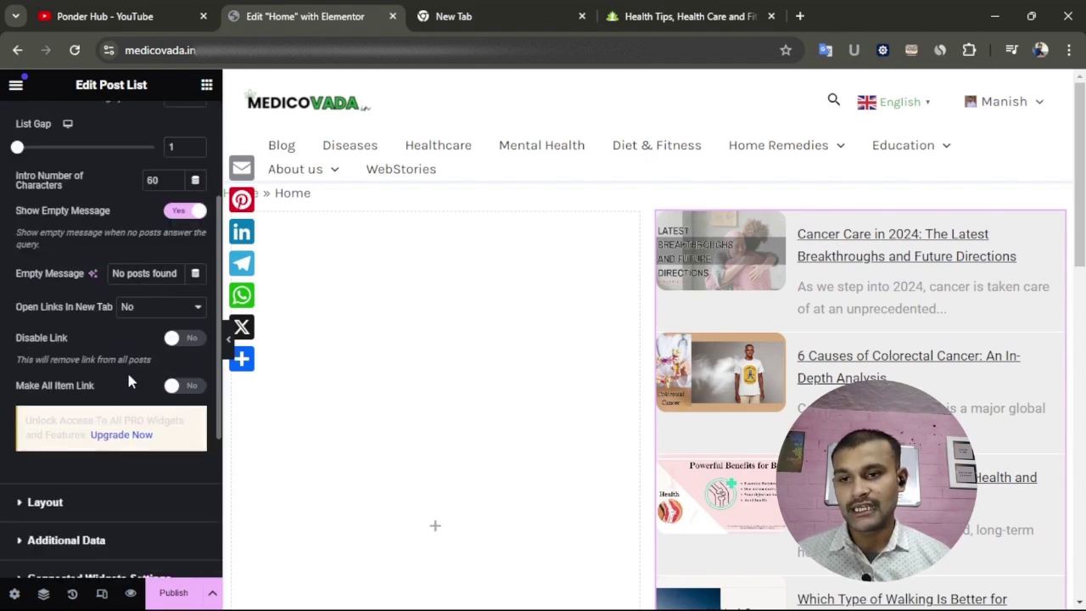
scroll(136, 306, "up", 2)
scroll(102, 382, "down", 2)
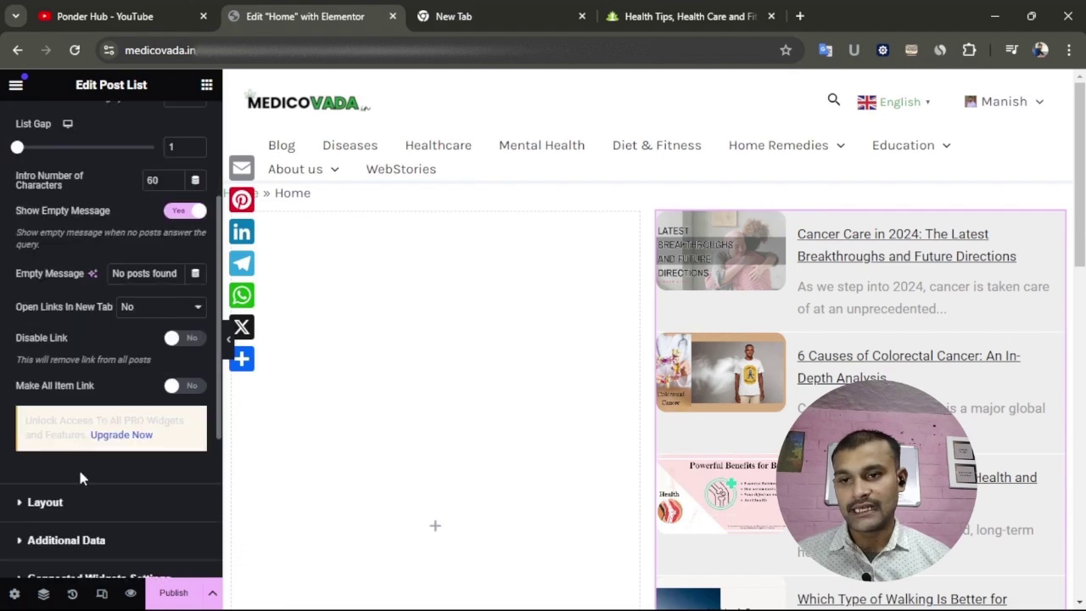
- Turn on the post tags in the Post List layout and set their position to Above Title
left_click(82, 502)
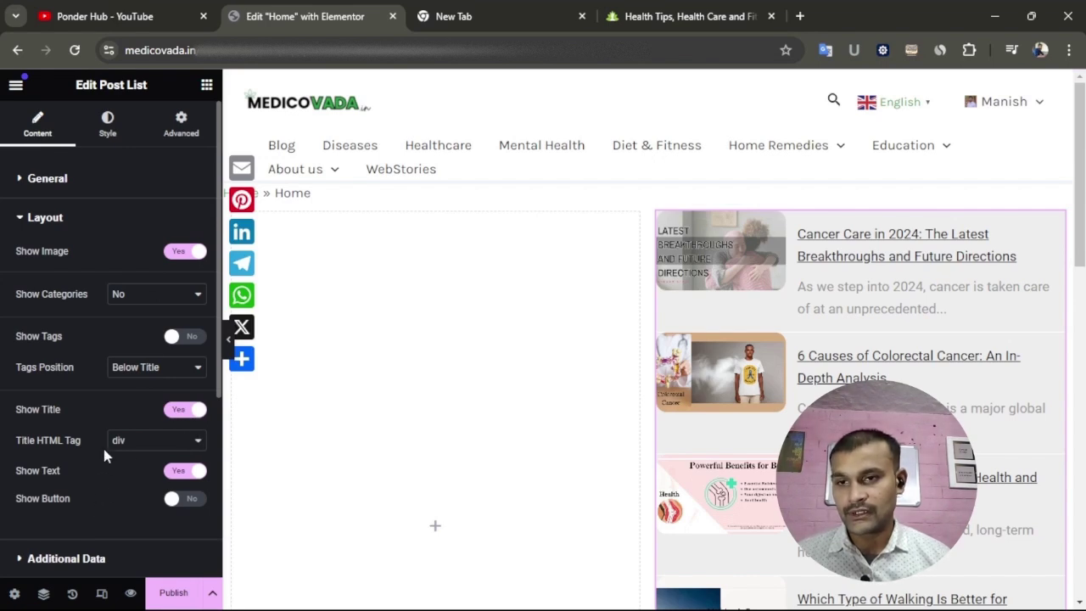
left_click(180, 337)
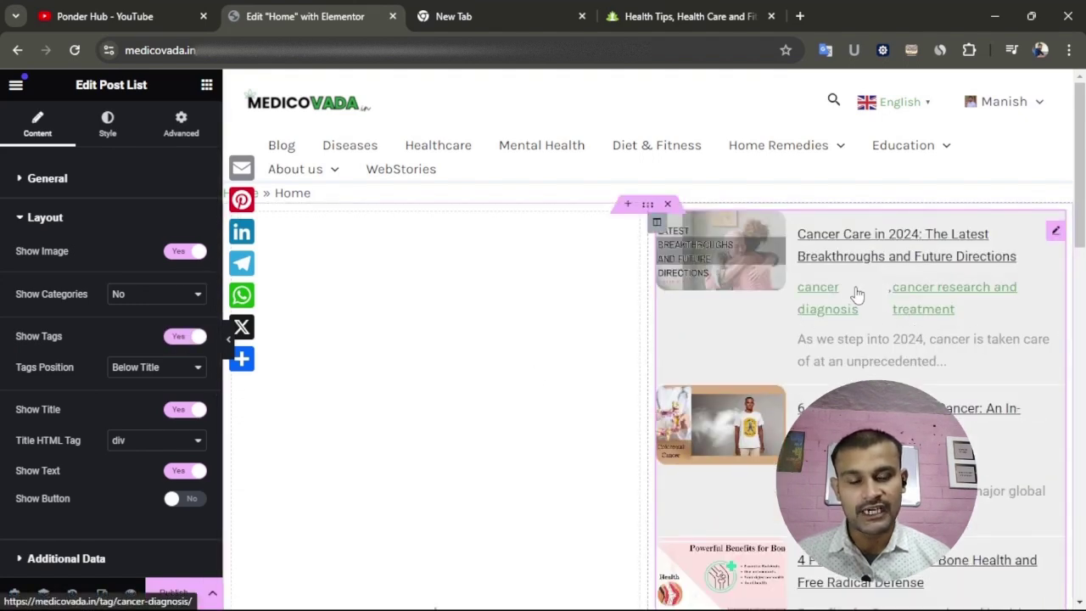
left_click(182, 382)
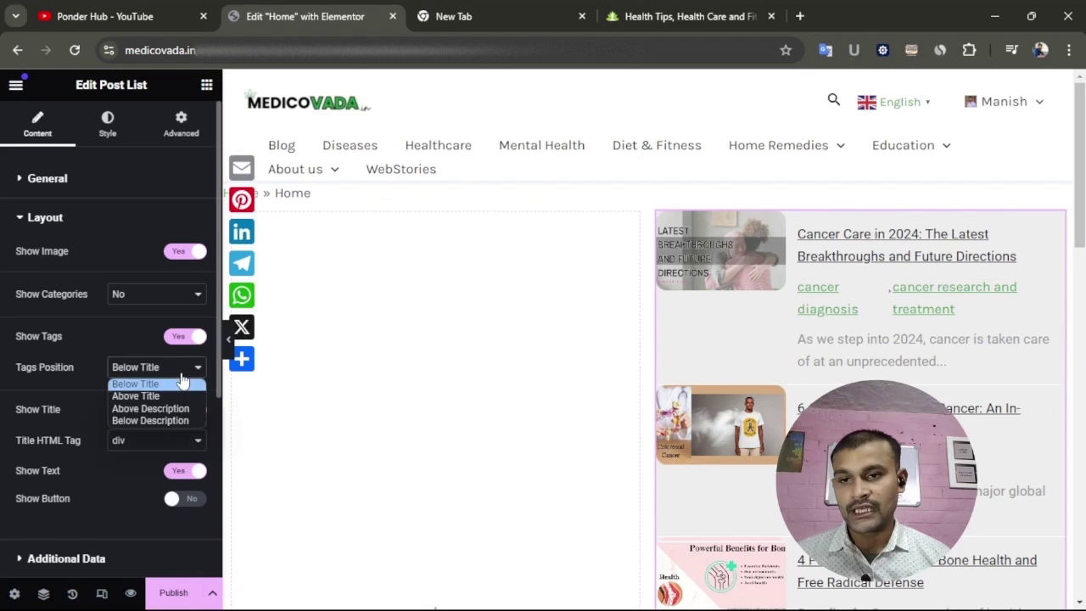
left_click(140, 395)
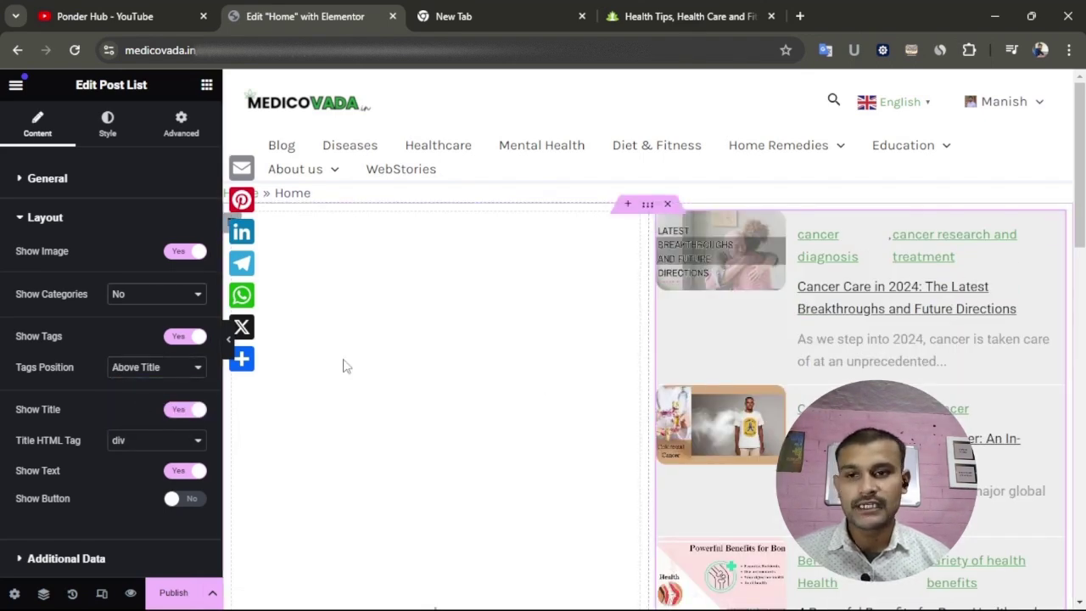
- Set Show Categories to Only Main Category, turn off the post tags, and check the resulting list
left_click(193, 297)
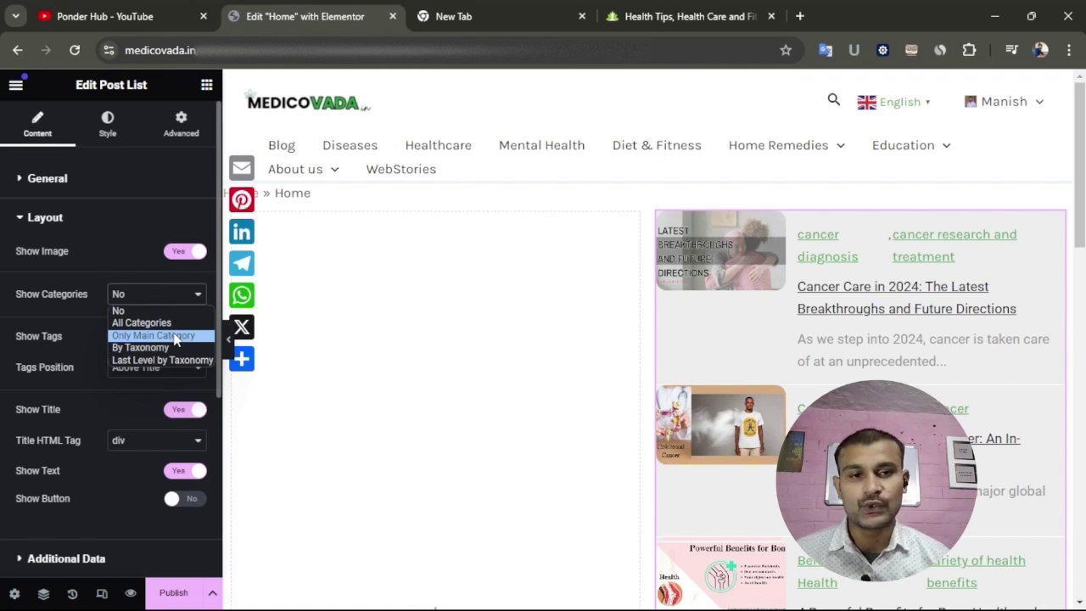
left_click(174, 336)
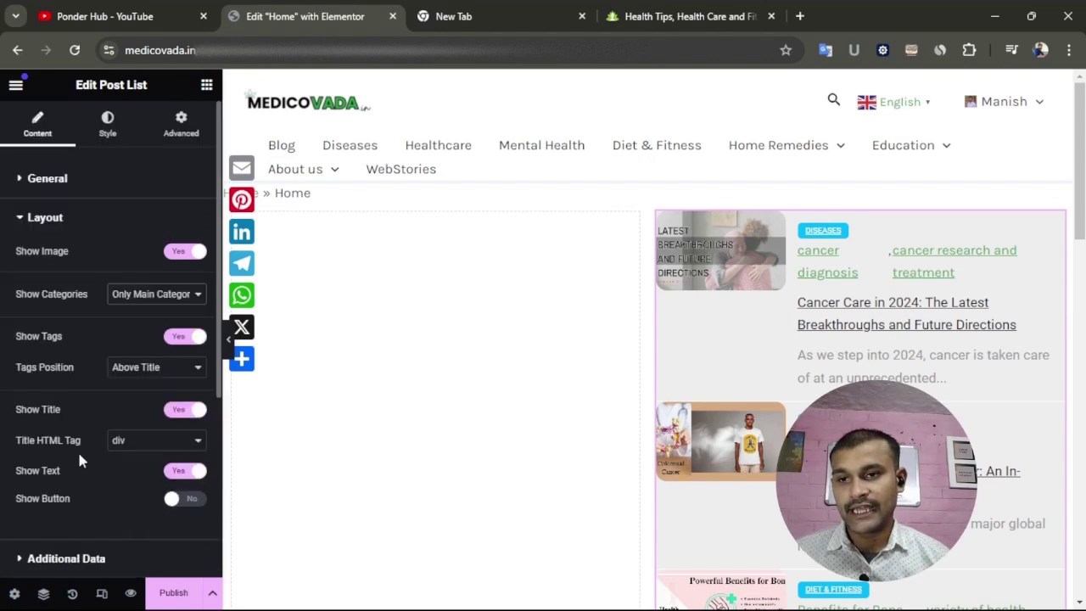
left_click(186, 337)
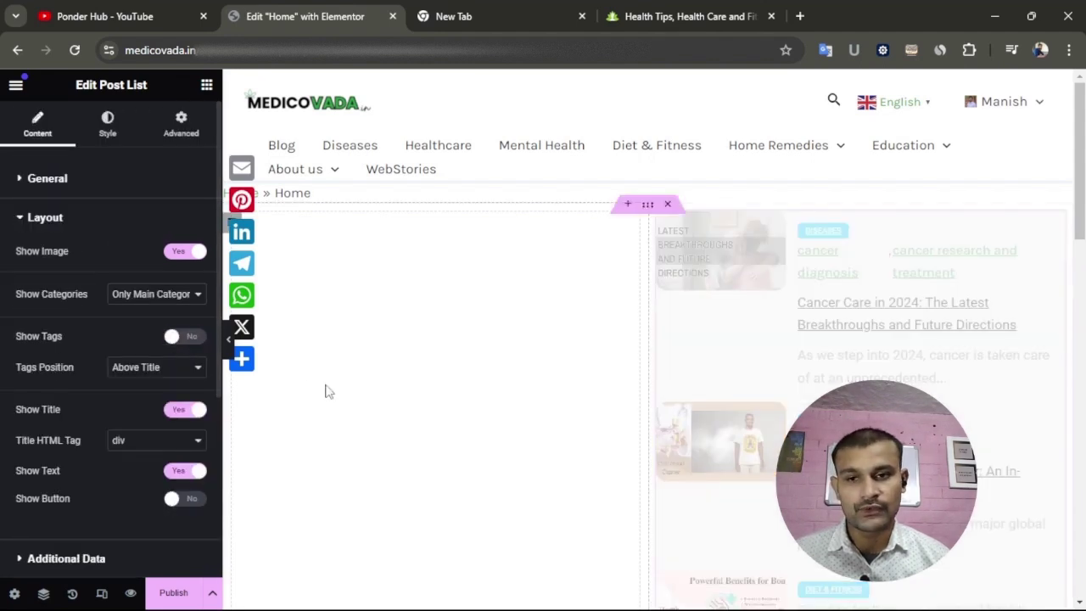
scroll(898, 340, "down", 6)
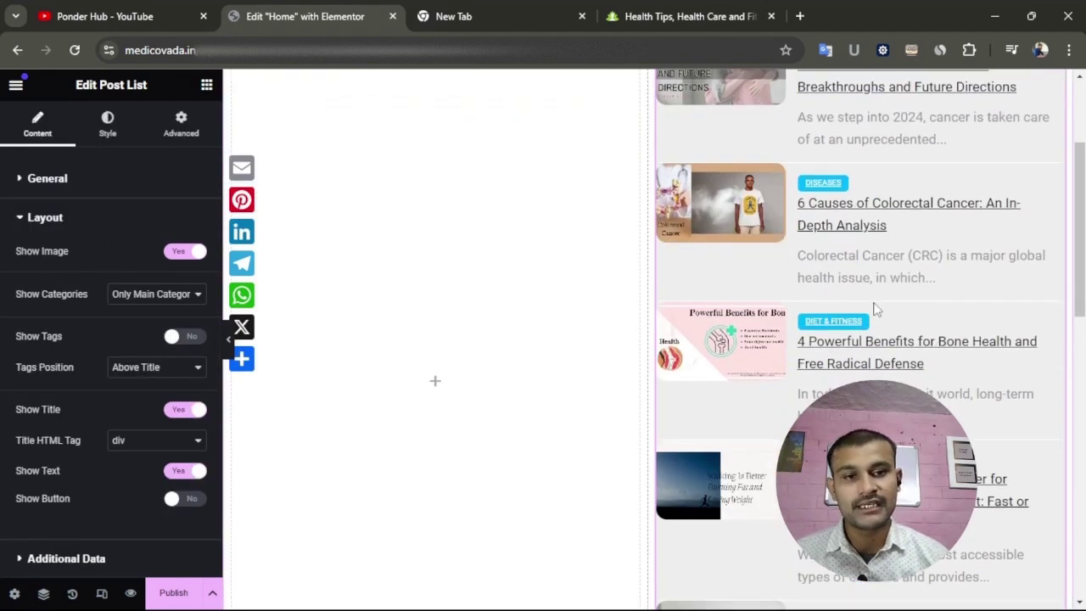
scroll(905, 316, "up", 4)
scroll(905, 316, "up", 3)
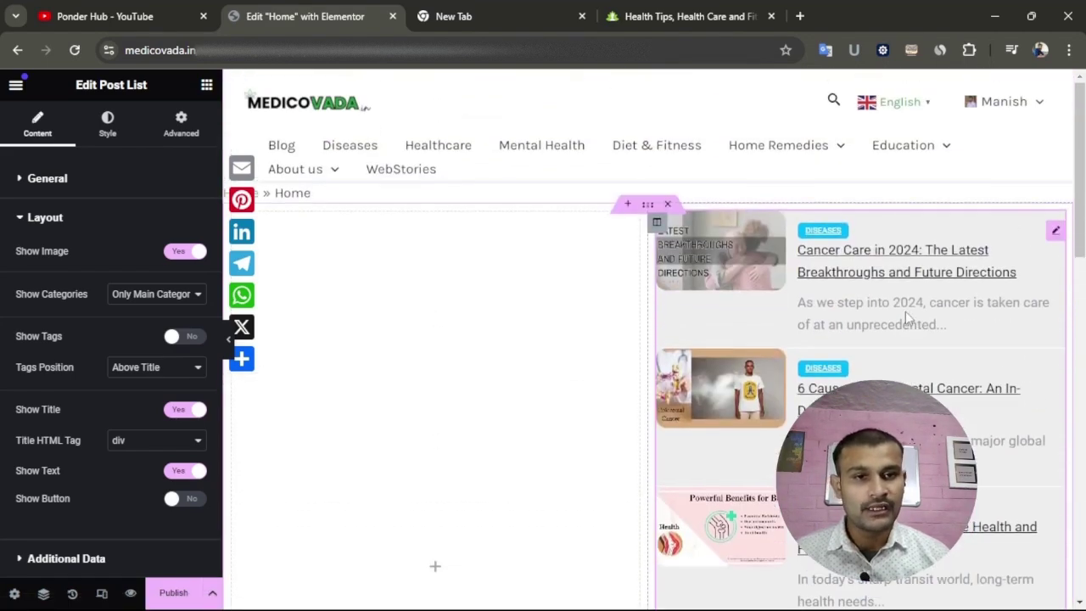
scroll(905, 315, "down", 7)
scroll(906, 322, "up", 10)
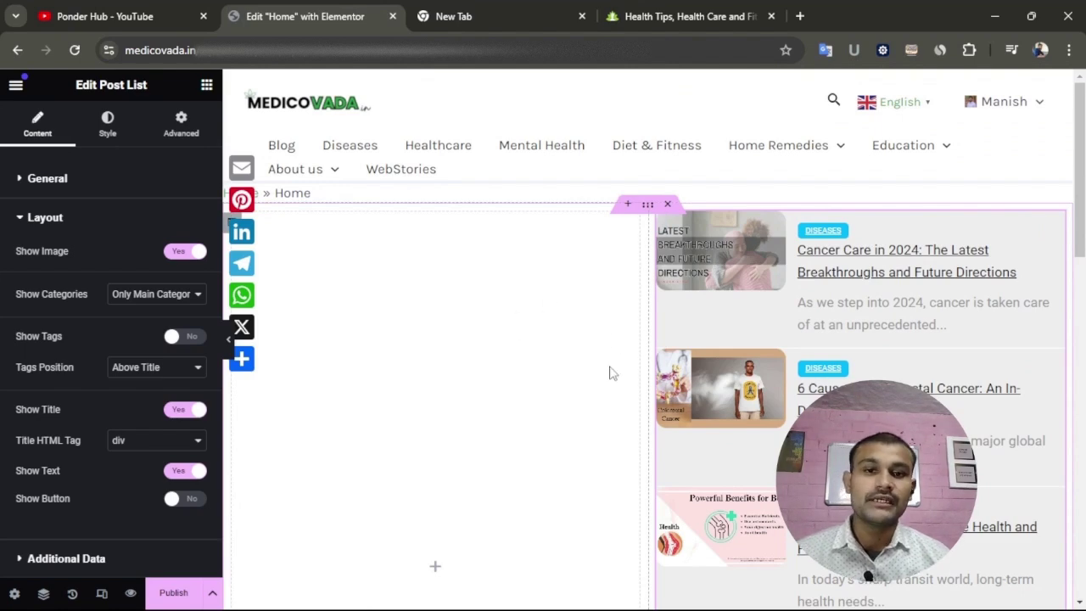
- Find the Posts widget by searching for post and place it in the empty column beside the post list
scroll(718, 327, "down", 3)
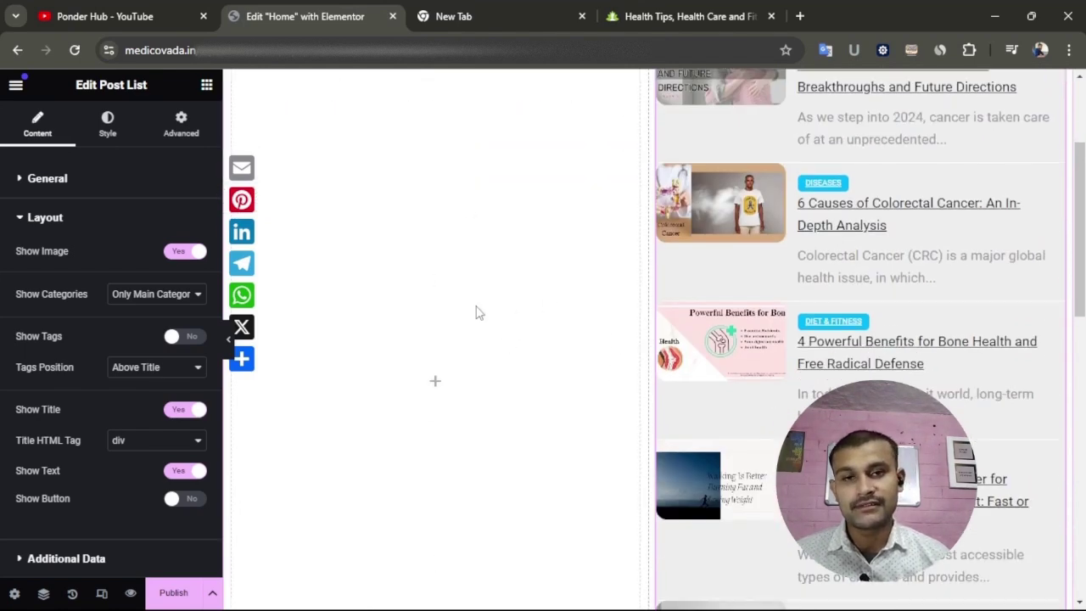
scroll(461, 310, "up", 3)
left_click(206, 89)
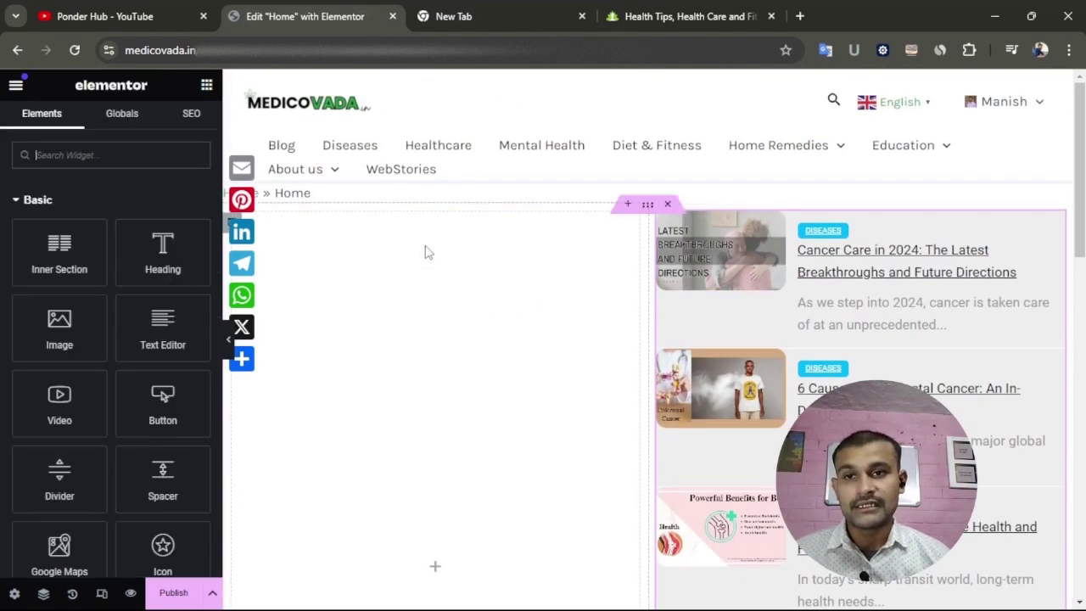
left_click(116, 155)
type("pos")
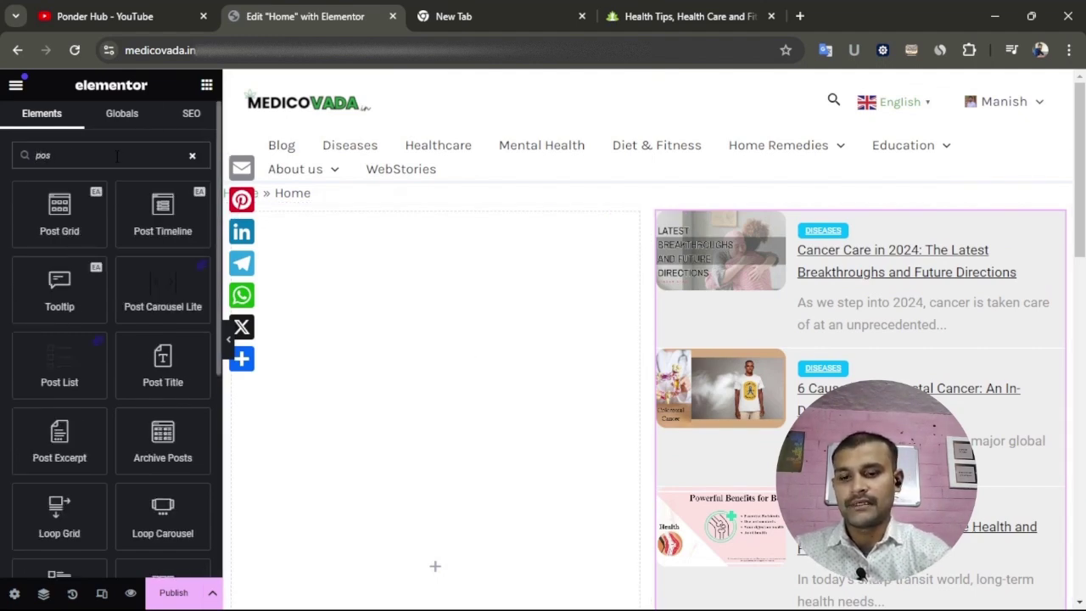
type("t")
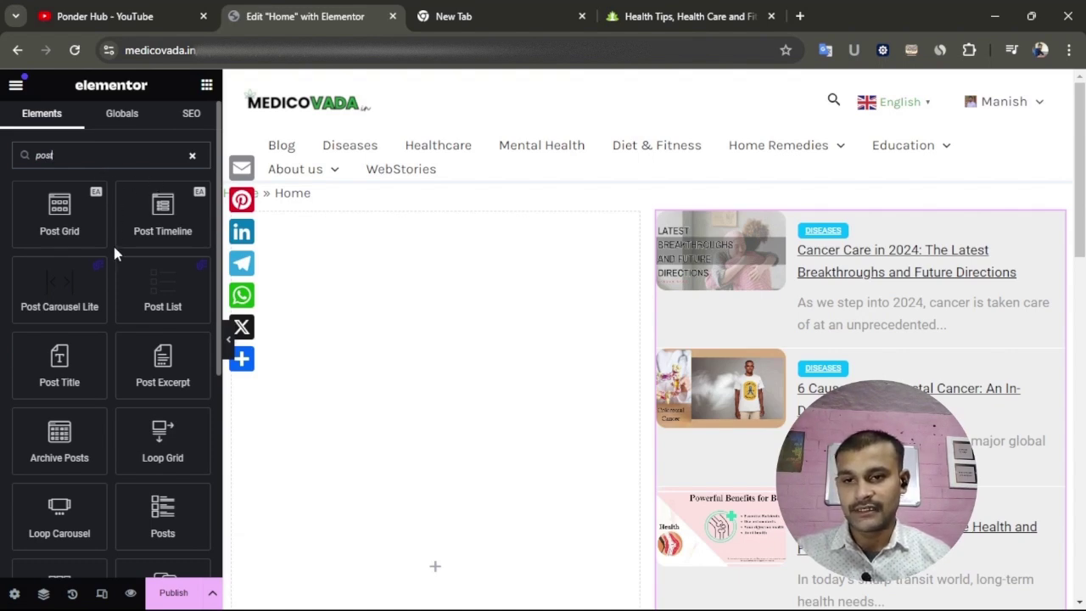
mouse_move(131, 297)
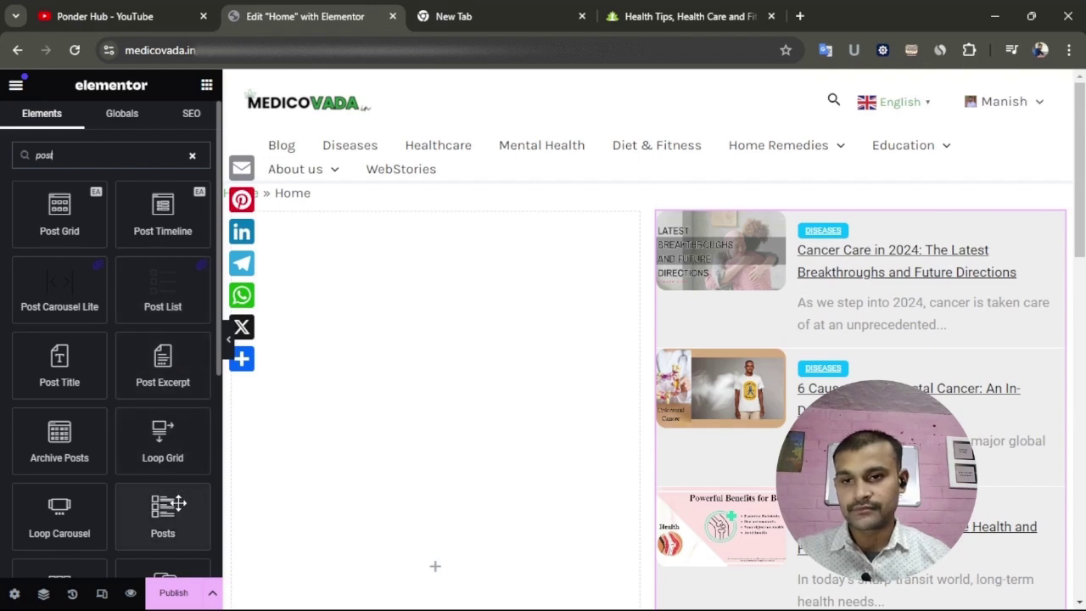
left_click_drag(161, 525, 376, 388)
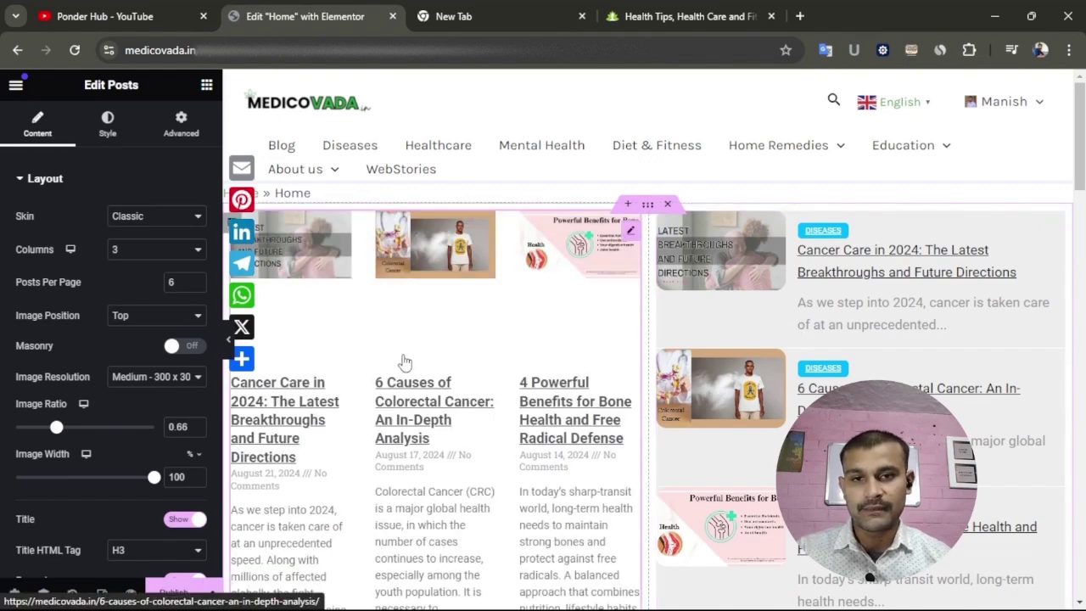
- Set the new Posts widget to 1 column and keep Top as its Image Position
scroll(397, 362, "down", 3)
scroll(560, 288, "up", 3)
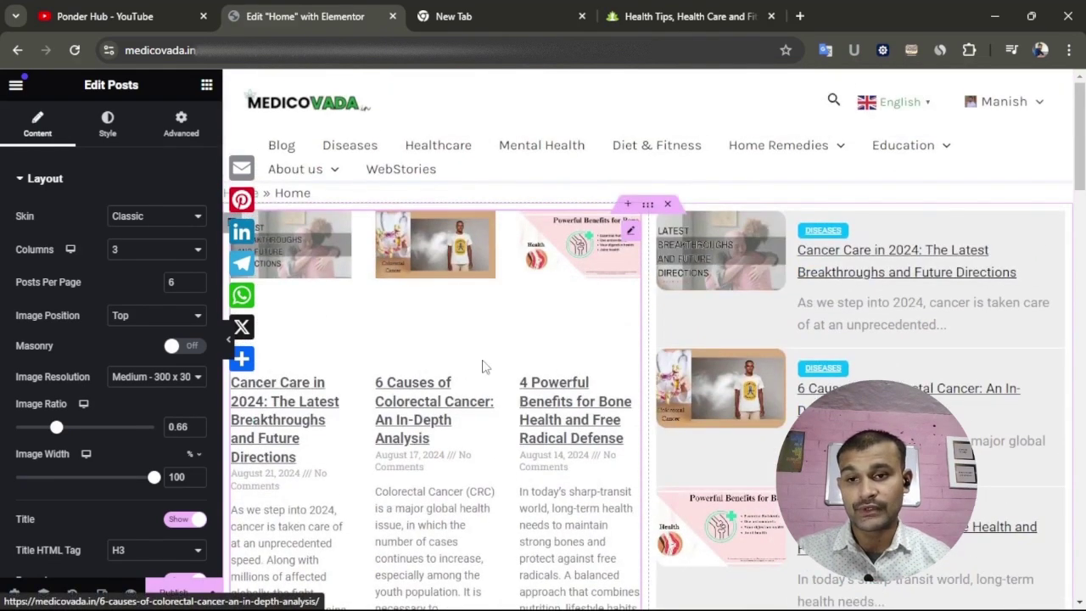
left_click(182, 249)
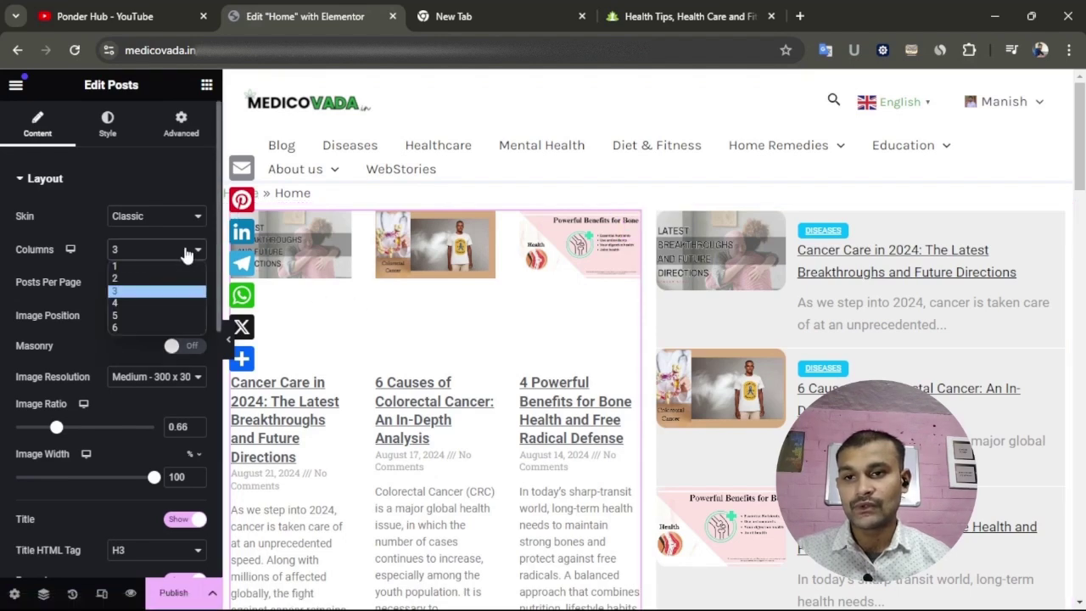
left_click(156, 269)
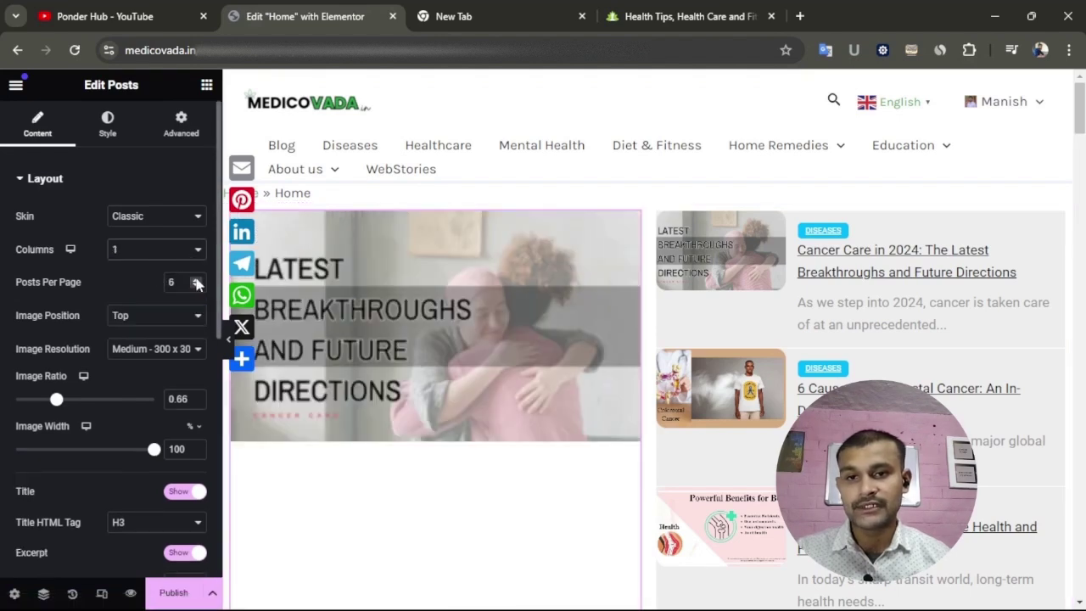
left_click(166, 316)
left_click(170, 332)
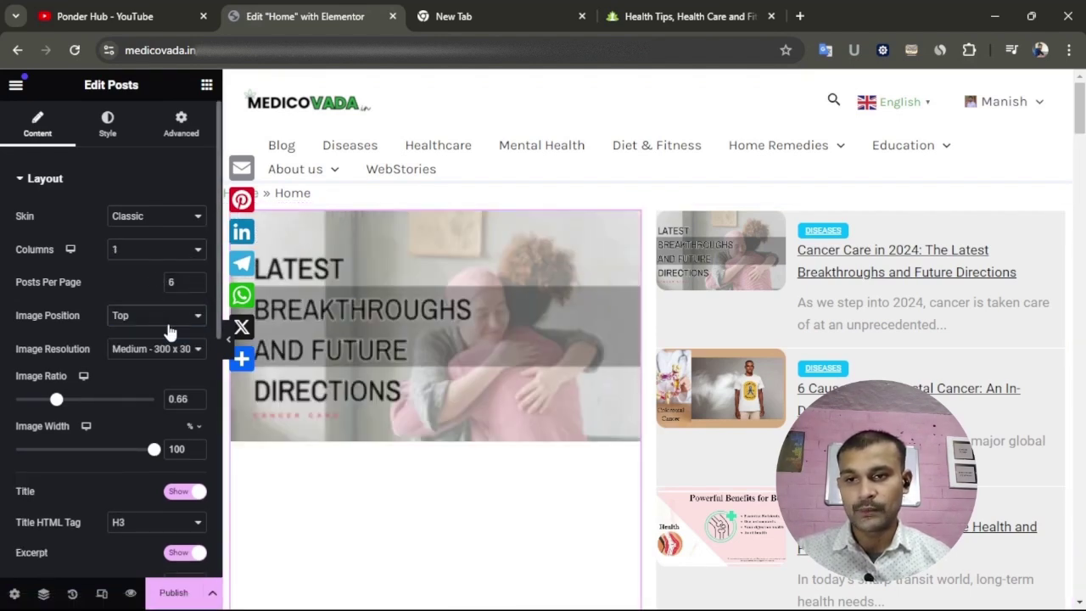
- Try raising Posts Per Page to 8 in the featured Posts widget and check the column's length
left_click(196, 280)
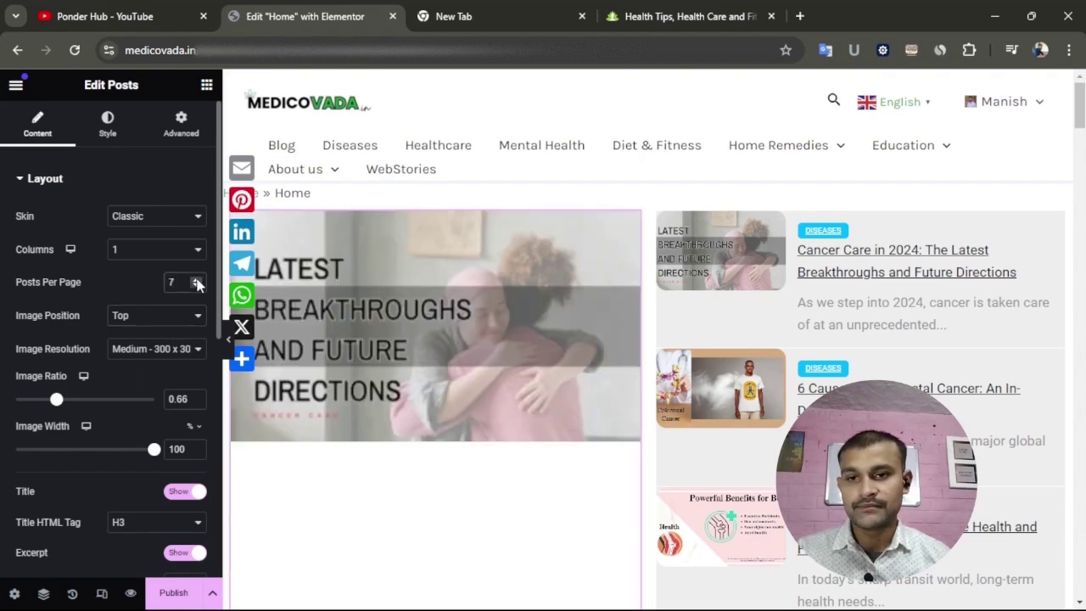
left_click(196, 281)
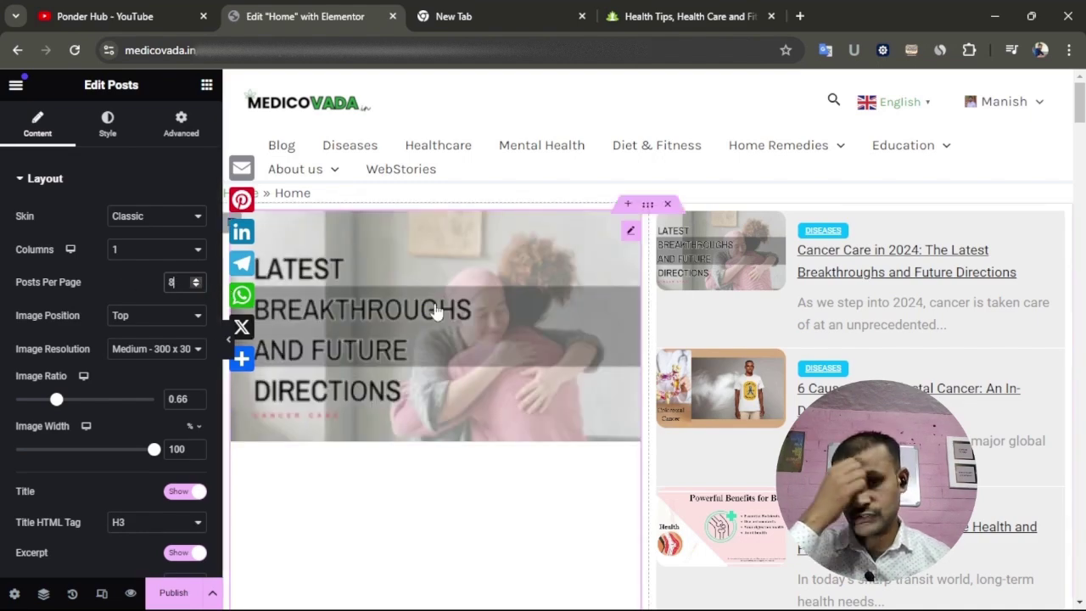
scroll(435, 311, "down", 5)
scroll(450, 316, "up", 10)
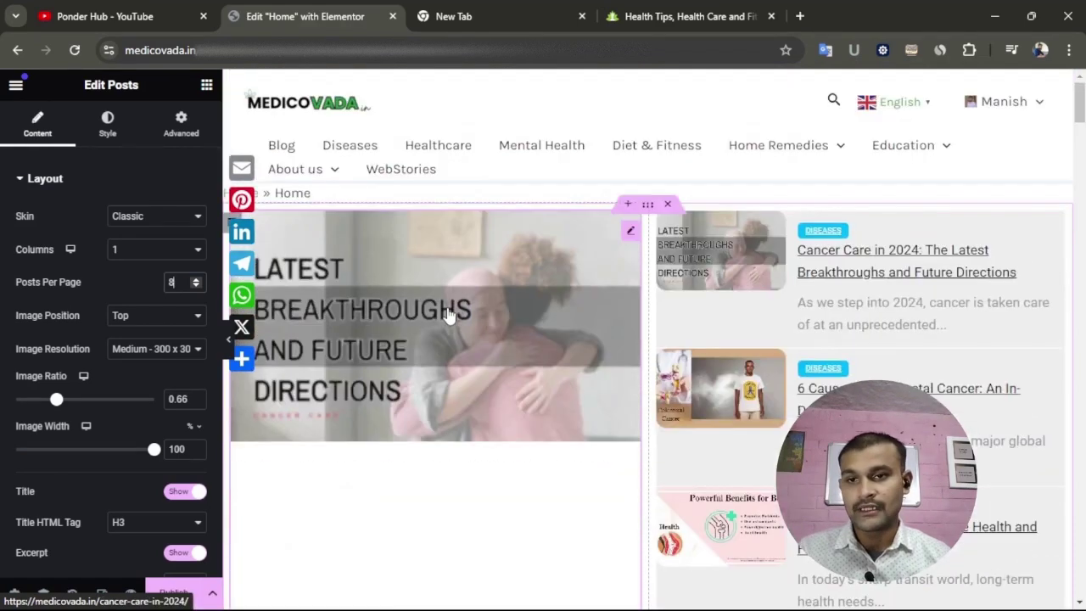
- Set Posts Per Page to 1 for the featured Posts widget and check it against the adjacent post list
left_click(196, 281)
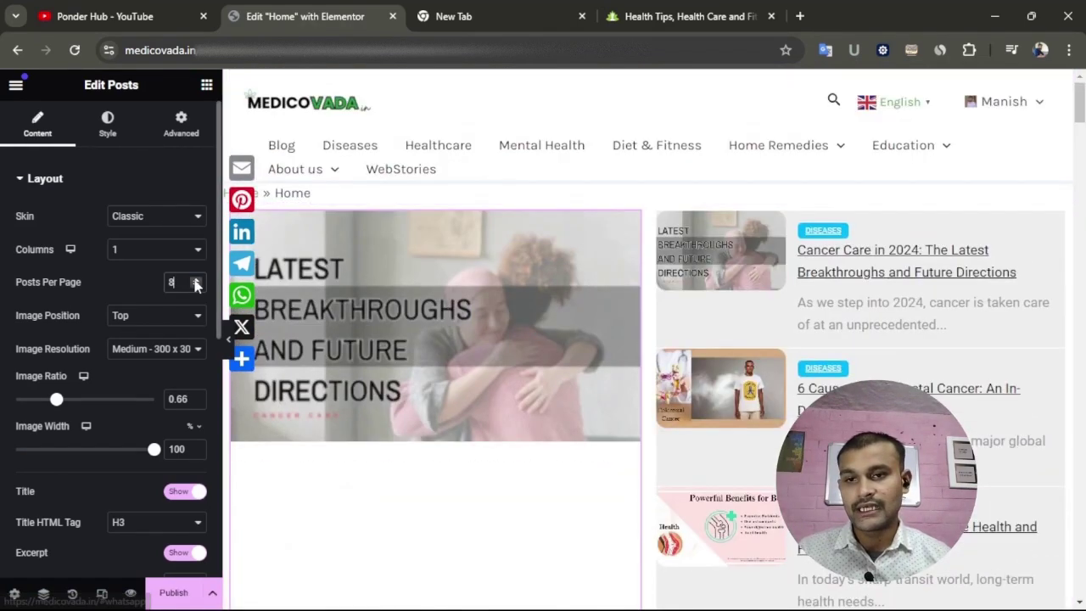
left_click(196, 281)
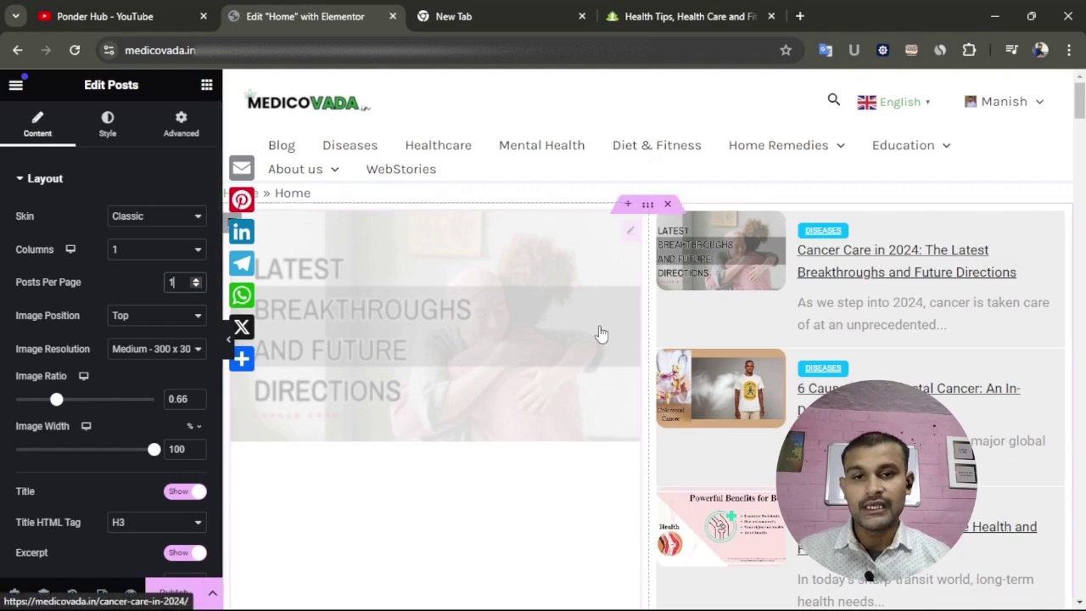
scroll(625, 371, "down", 6)
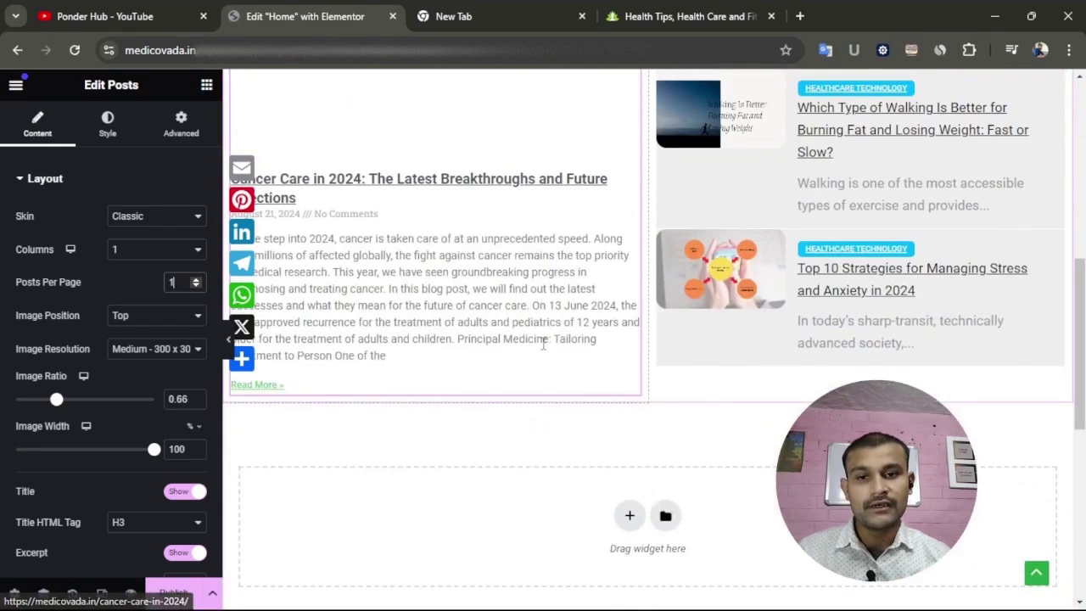
scroll(449, 368, "up", 4)
scroll(554, 372, "down", 2)
scroll(553, 372, "up", 6)
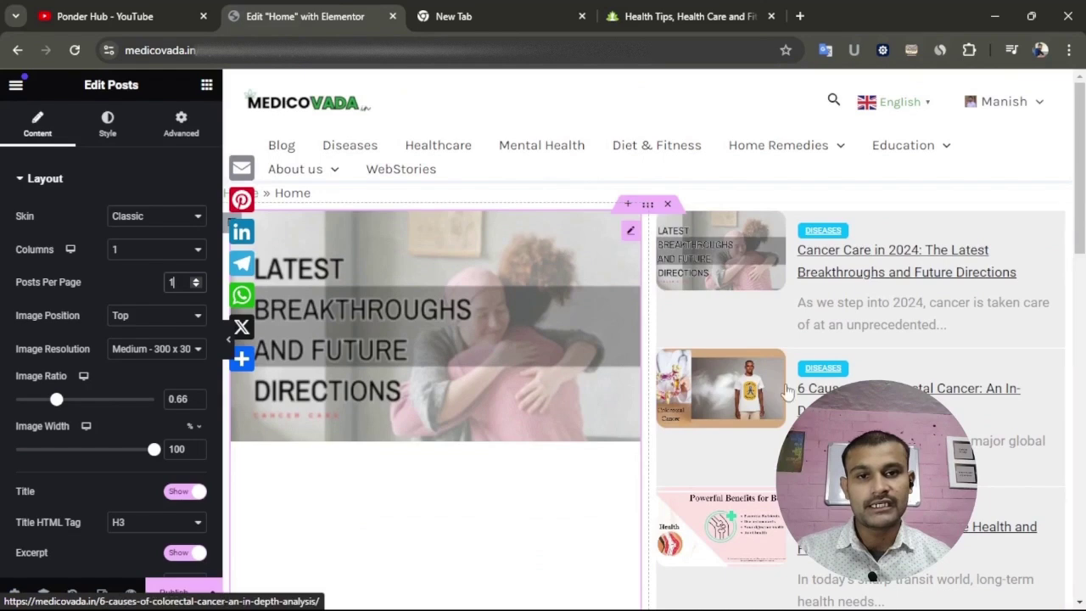
- Compare the two-column section with the top section and Webstories block of the thehealthsite.com reference page
scroll(813, 381, "down", 2)
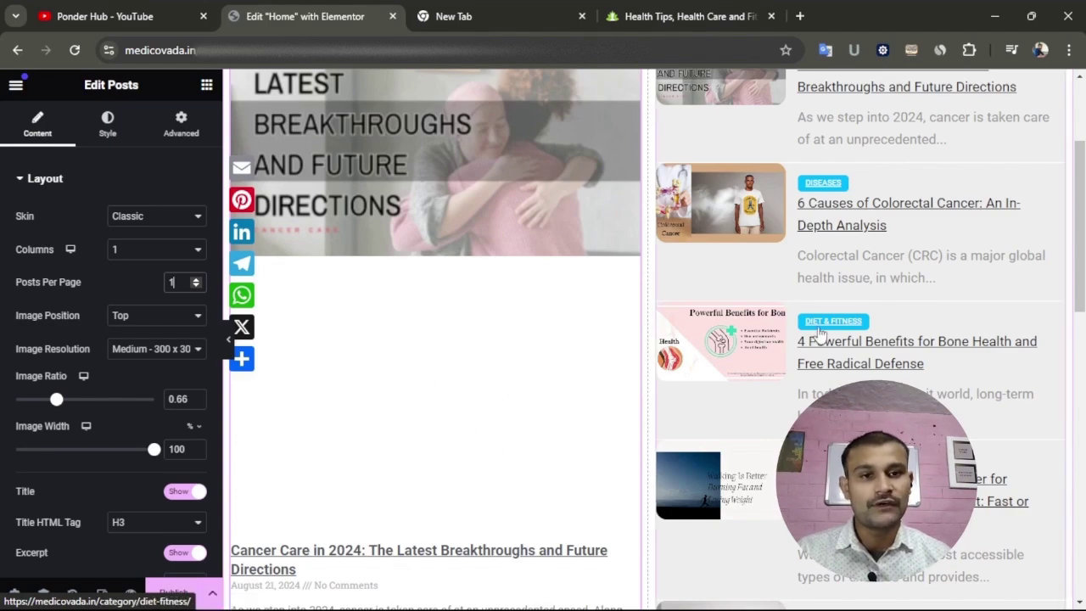
scroll(824, 342, "down", 4)
scroll(715, 260, "down", 1)
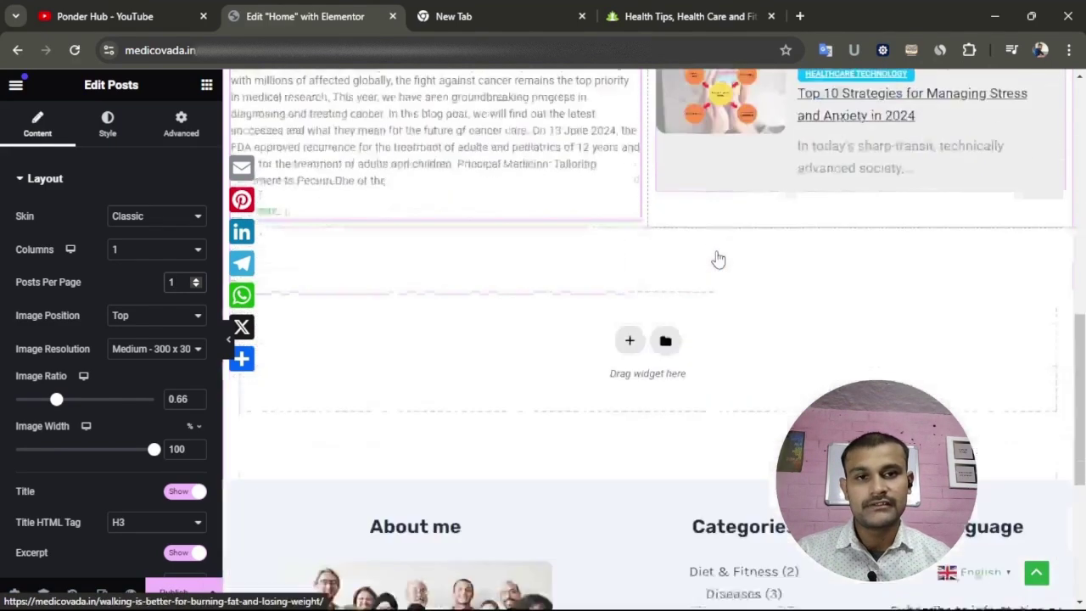
scroll(734, 255, "up", 8)
left_click(682, 21)
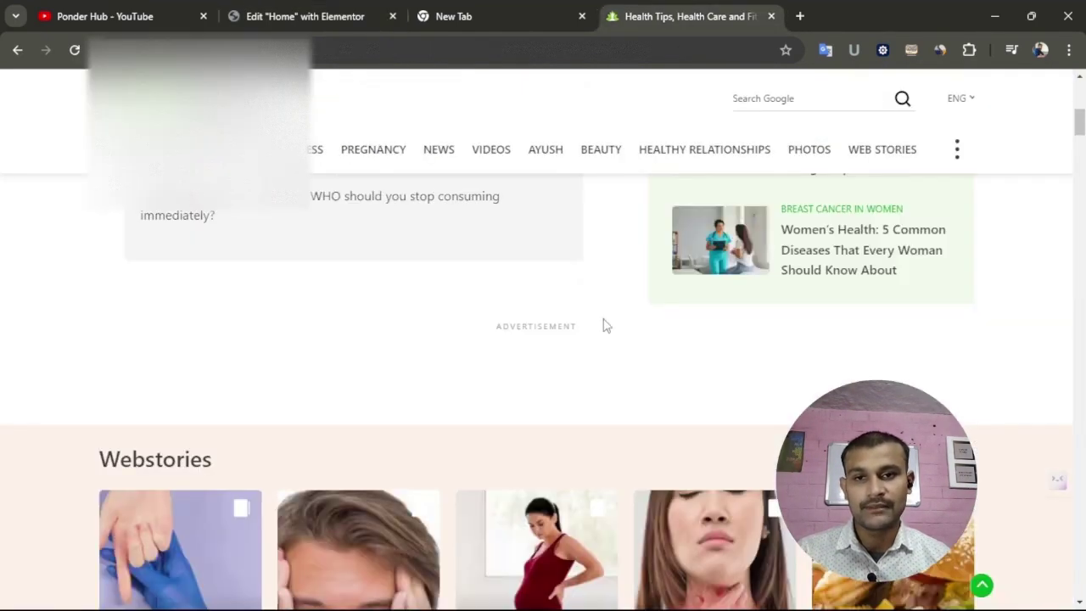
scroll(605, 326, "up", 6)
scroll(669, 404, "down", 5)
scroll(669, 404, "down", 3)
left_click(472, 26)
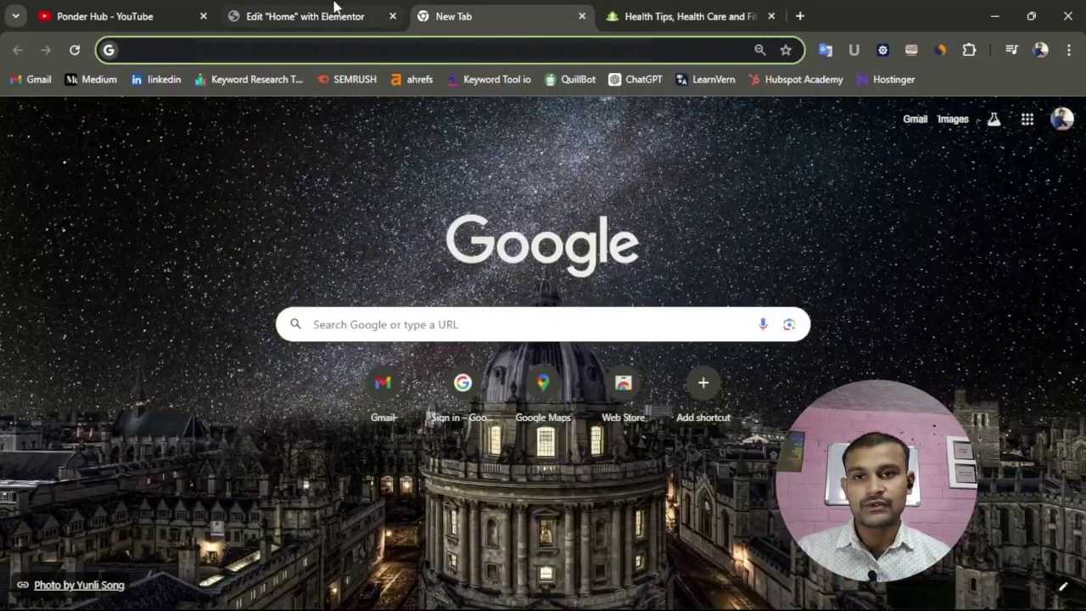
left_click(336, 7)
scroll(739, 260, "down", 5)
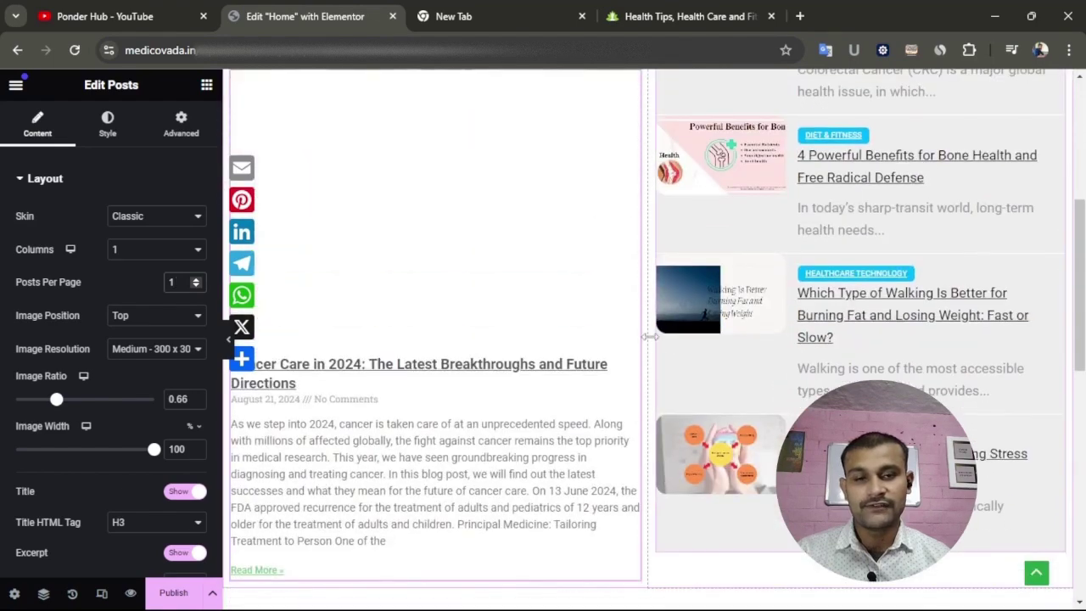
scroll(666, 343, "down", 2)
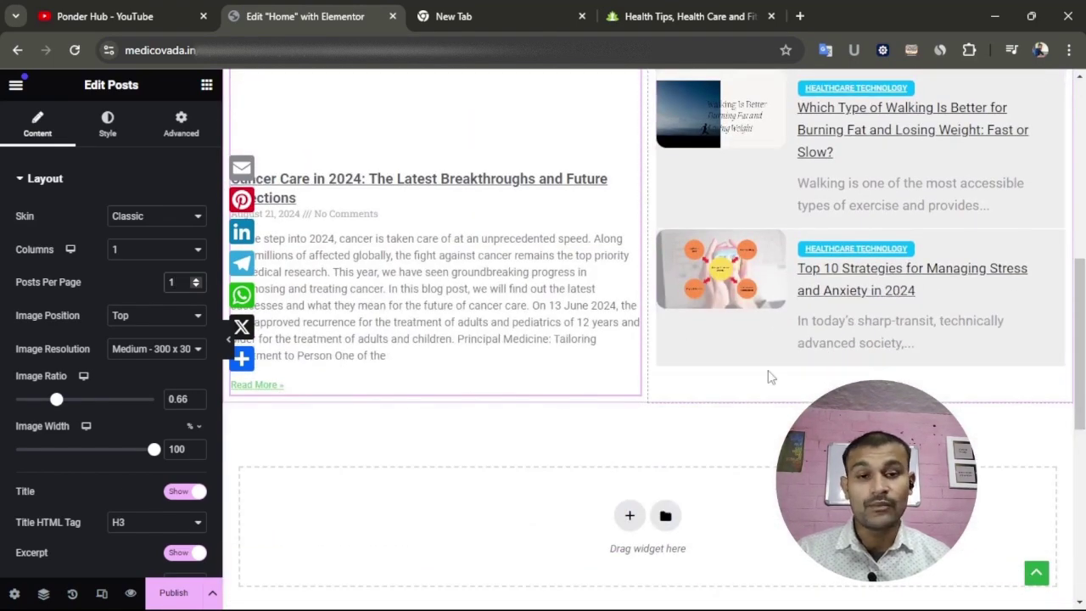
scroll(755, 340, "up", 4)
left_click(645, 16)
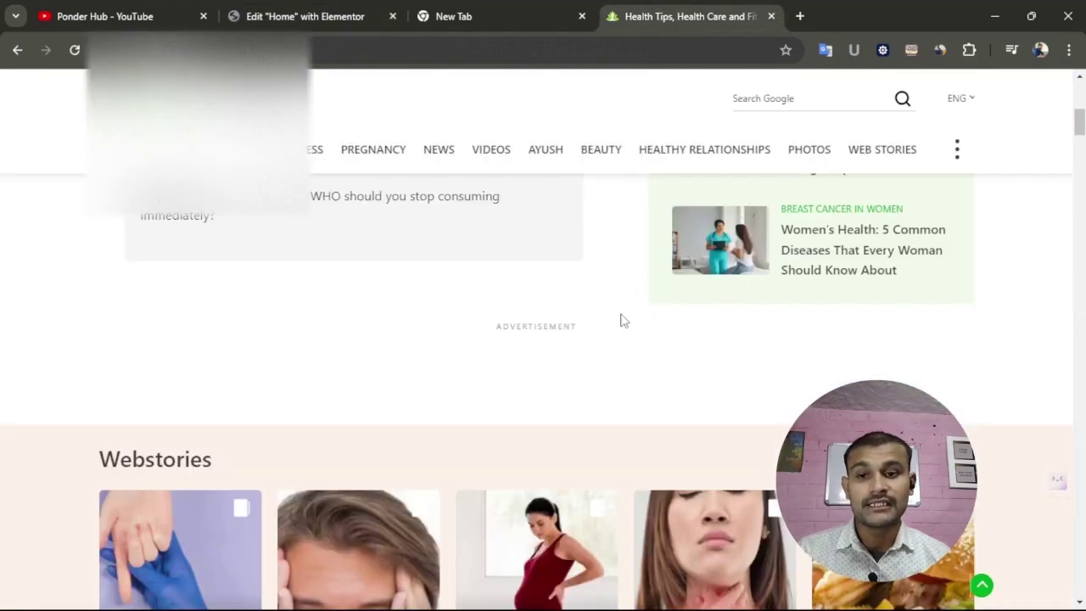
scroll(620, 320, "down", 2)
scroll(653, 328, "down", 2)
scroll(708, 76, "up", 4)
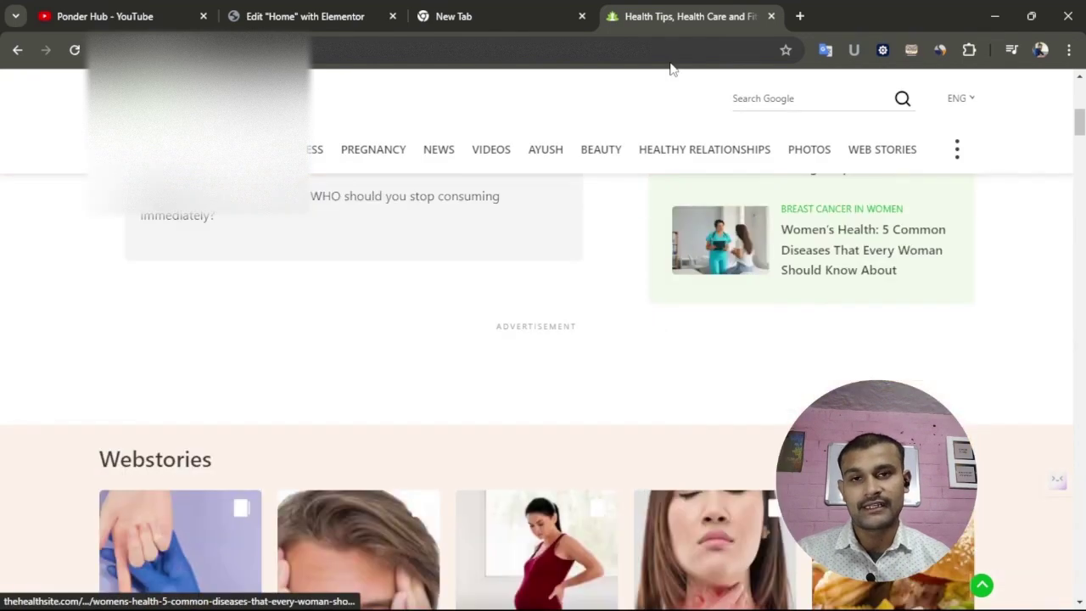
left_click(297, 16)
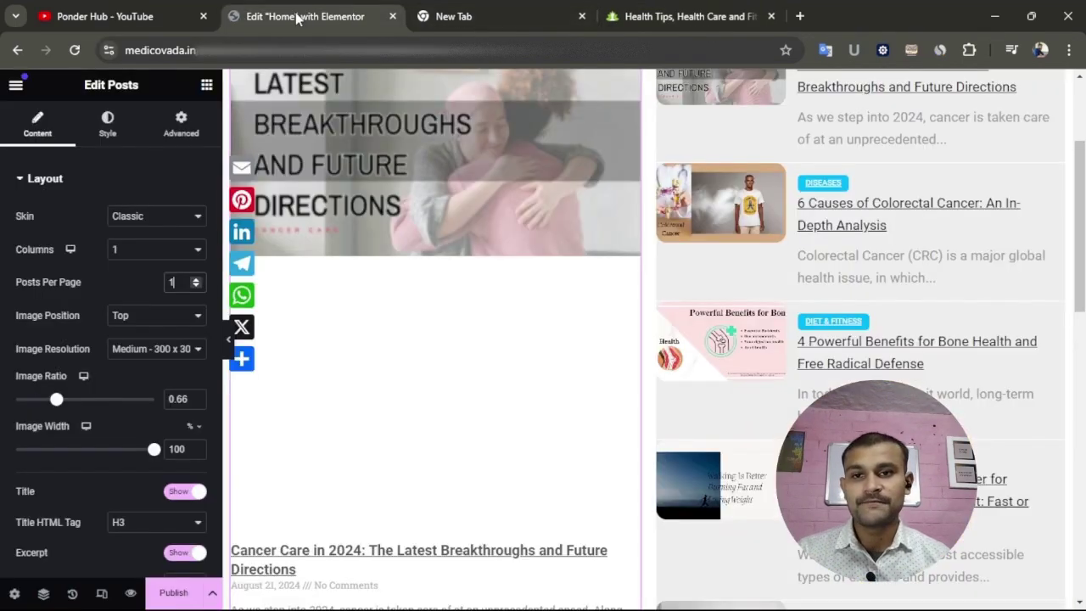
- Add a new single-column section directly below the two-column section
scroll(437, 348, "down", 2)
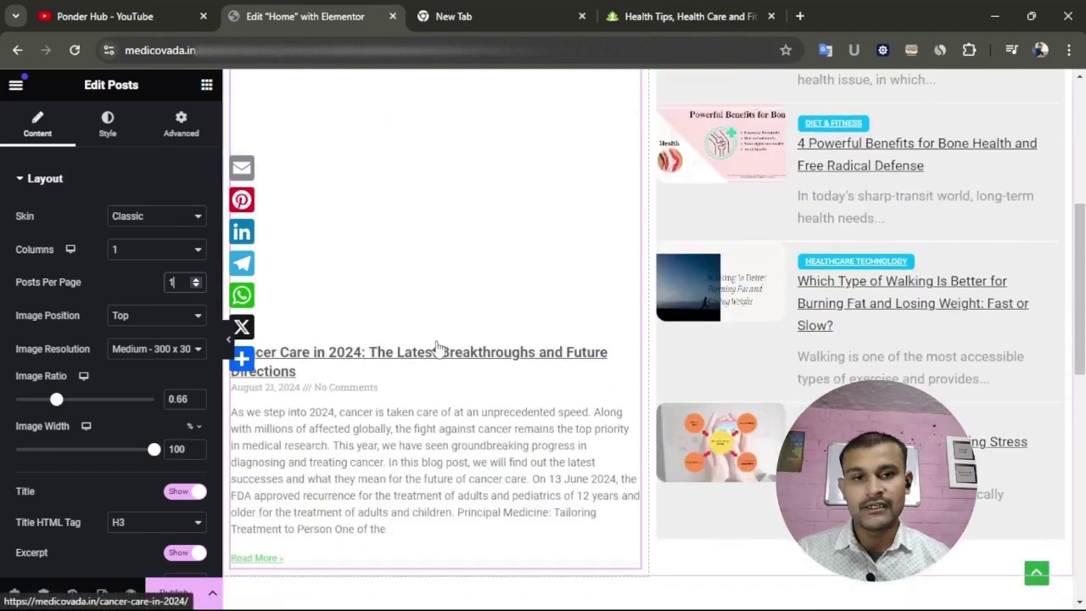
scroll(437, 348, "down", 5)
left_click(628, 143)
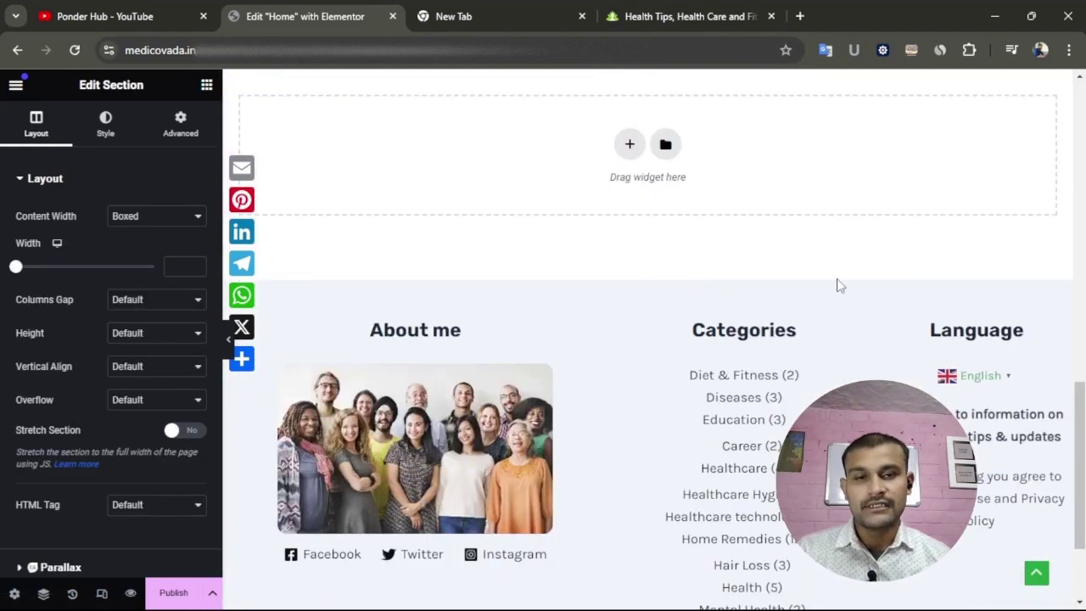
scroll(787, 295, "up", 2)
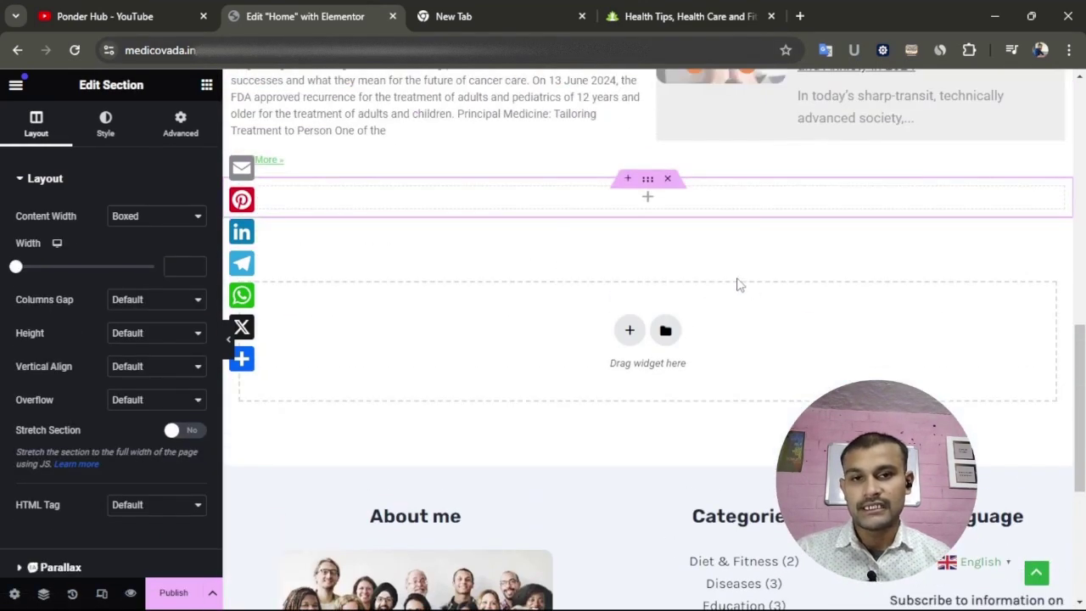
- Search the widgets for post and place a Posts widget in the new empty section
left_click(206, 85)
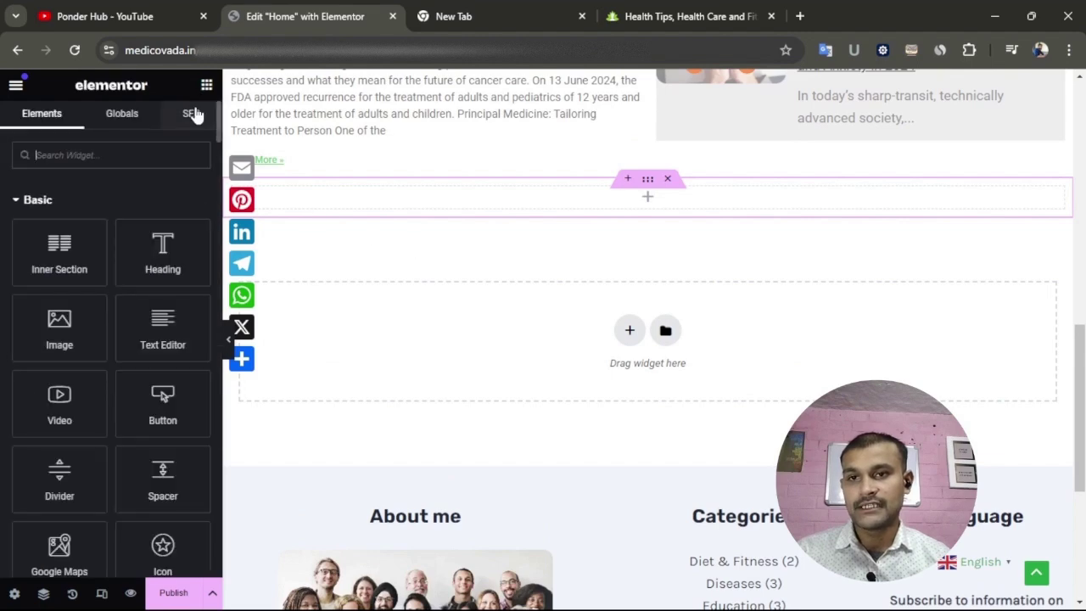
left_click(169, 155)
type("post")
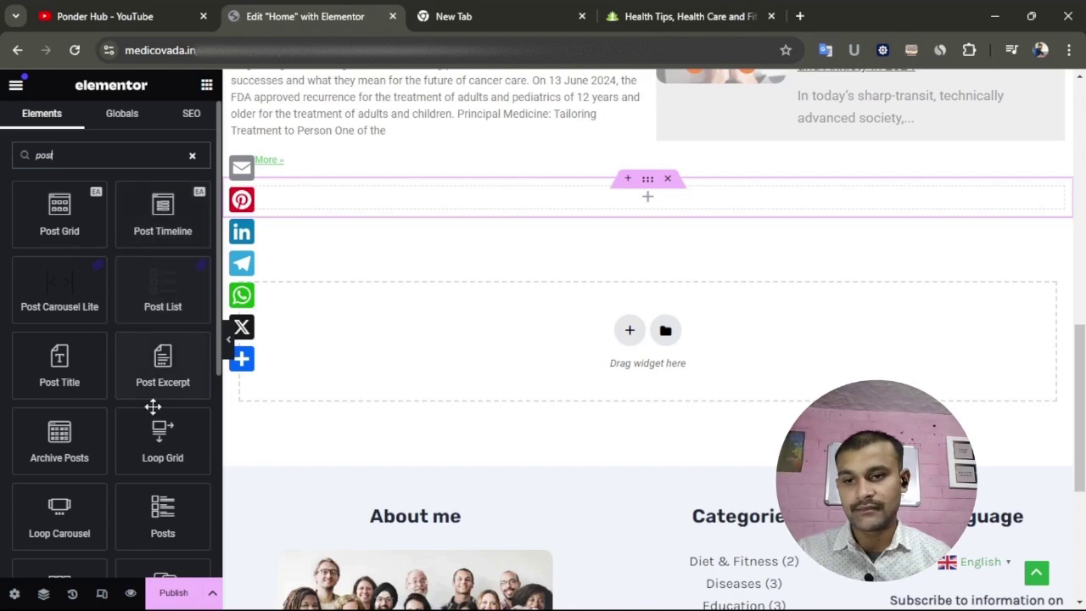
left_click_drag(166, 520, 603, 199)
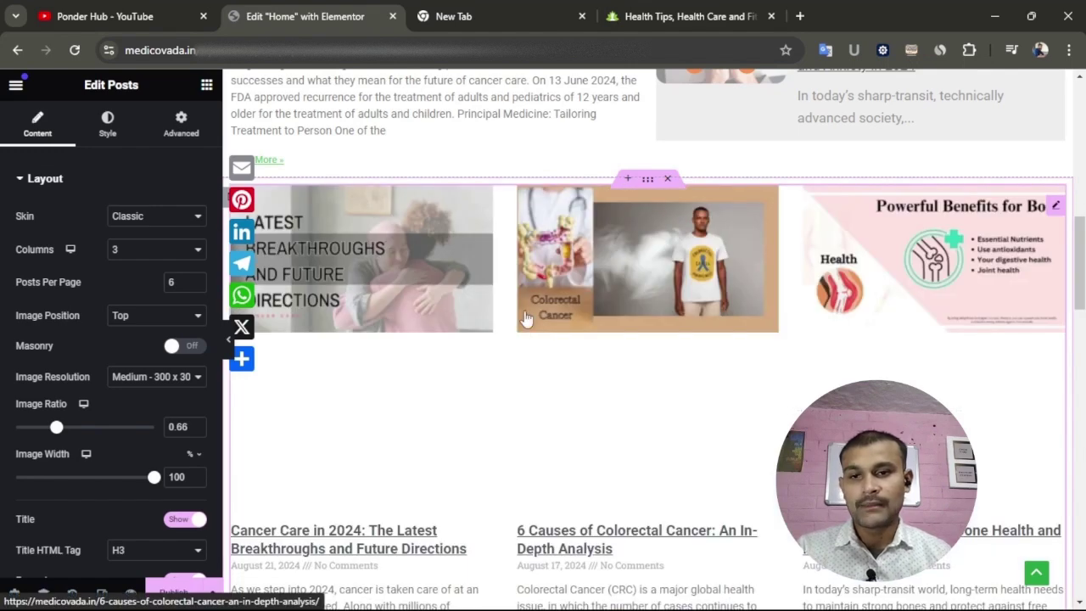
- Try the Cards skin on the new Posts widget and switch it back to Classic
left_click(177, 218)
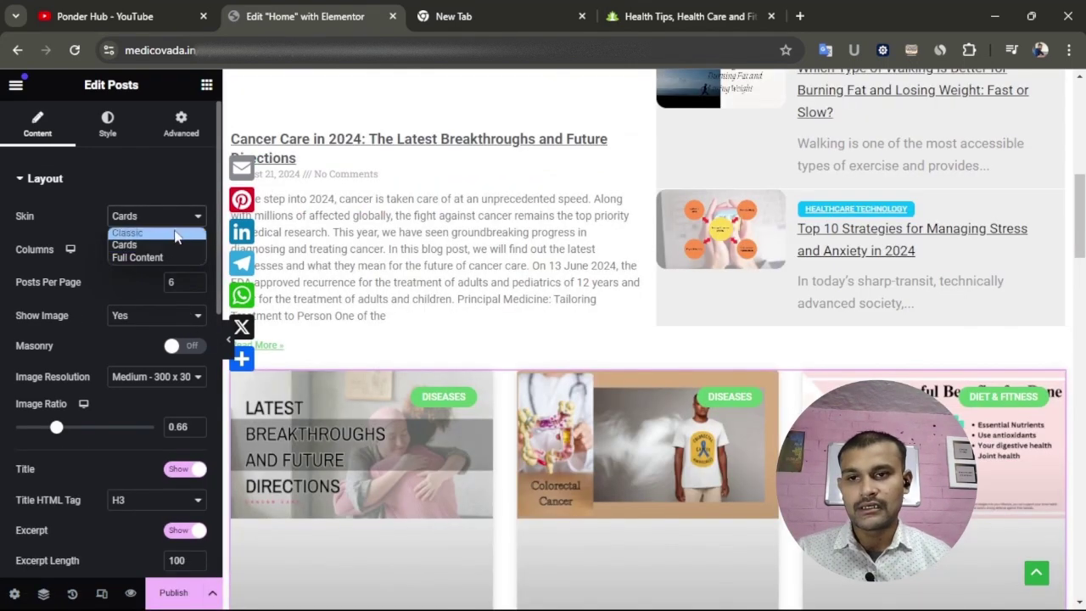
left_click(175, 234)
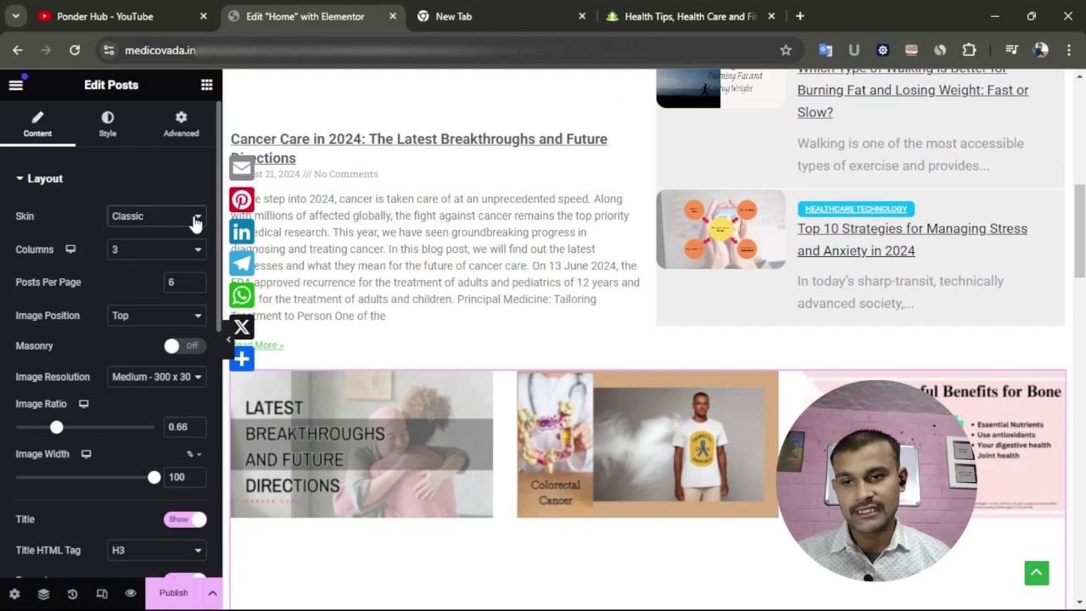
scroll(136, 323, "down", 6)
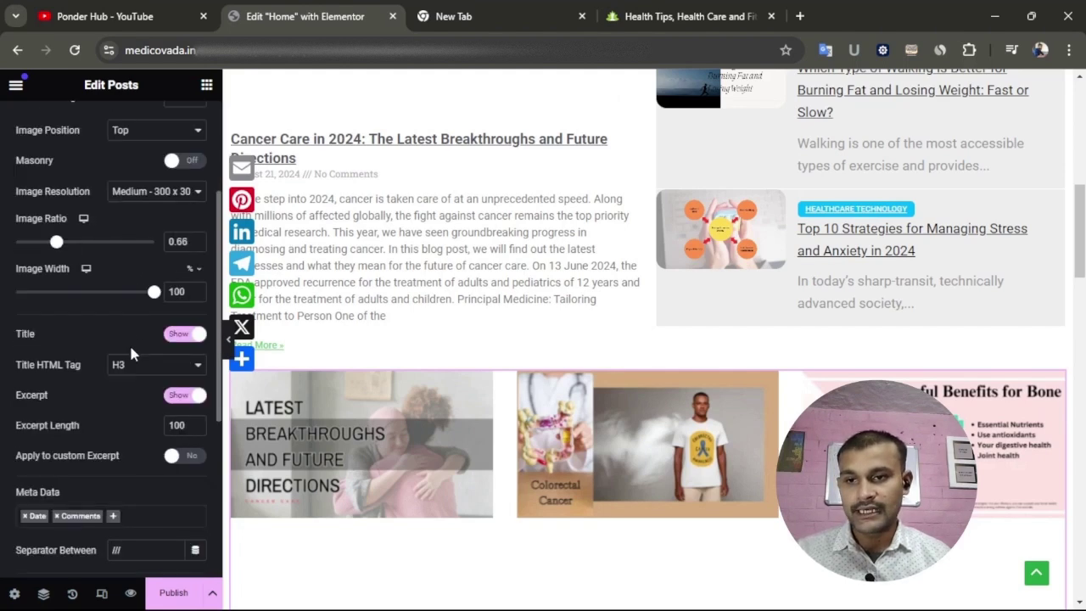
- Set the new Posts widget's query source to Stories and check the resulting grid
left_click(102, 423)
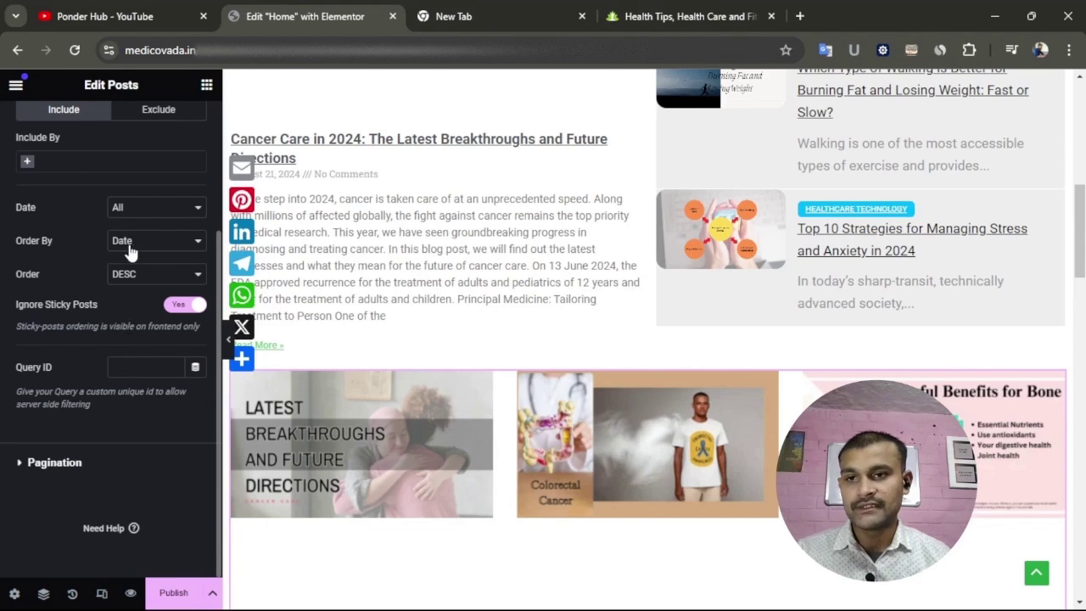
scroll(149, 248, "up", 3)
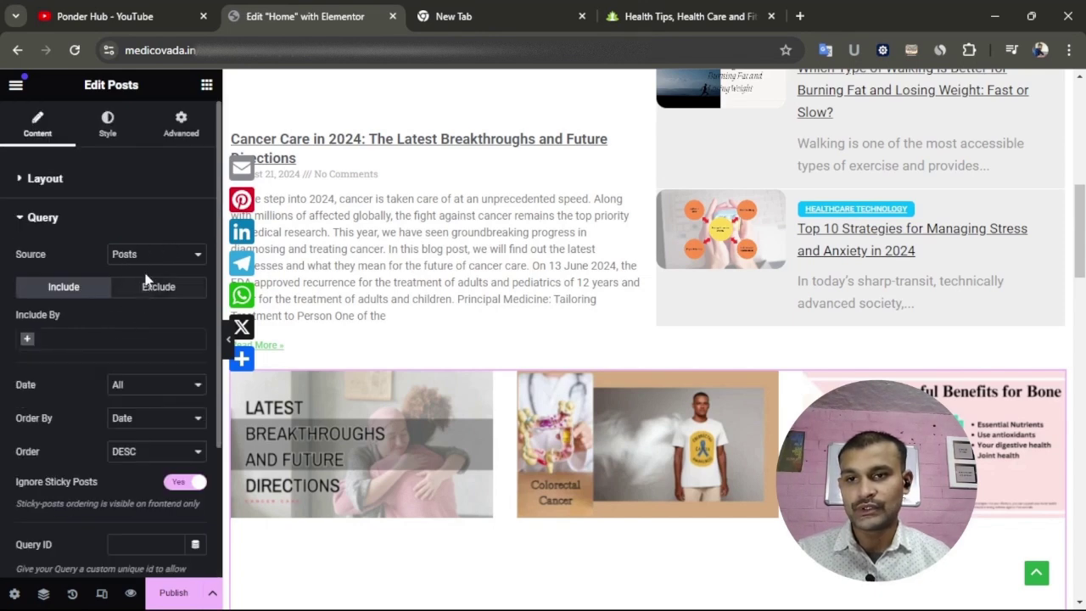
left_click(157, 254)
left_click(160, 291)
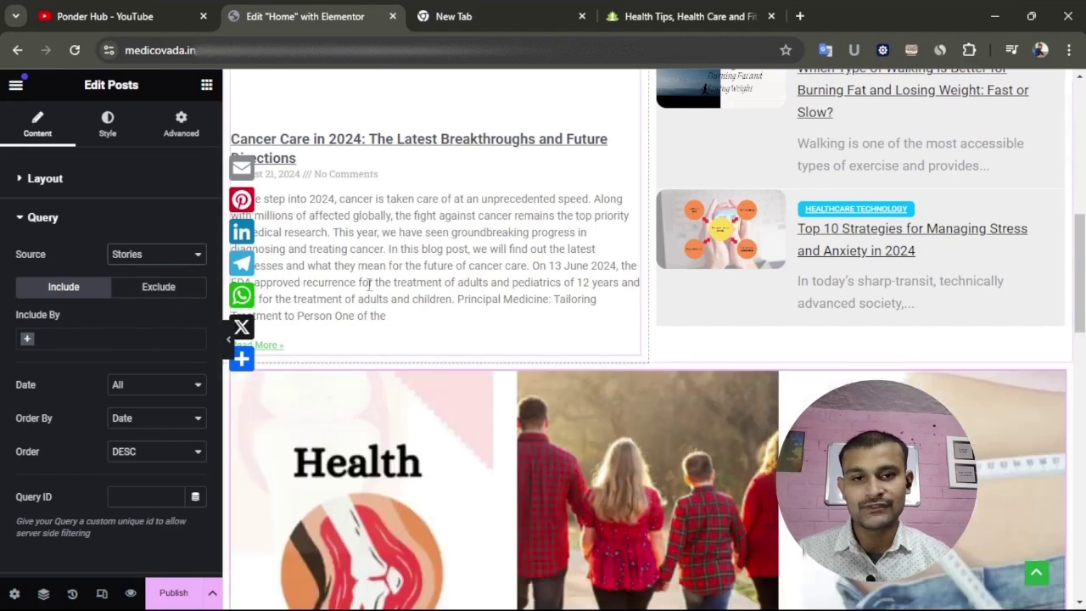
scroll(490, 286, "down", 2)
scroll(910, 283, "down", 2)
scroll(912, 272, "up", 2)
scroll(912, 265, "down", 2)
scroll(911, 267, "up", 2)
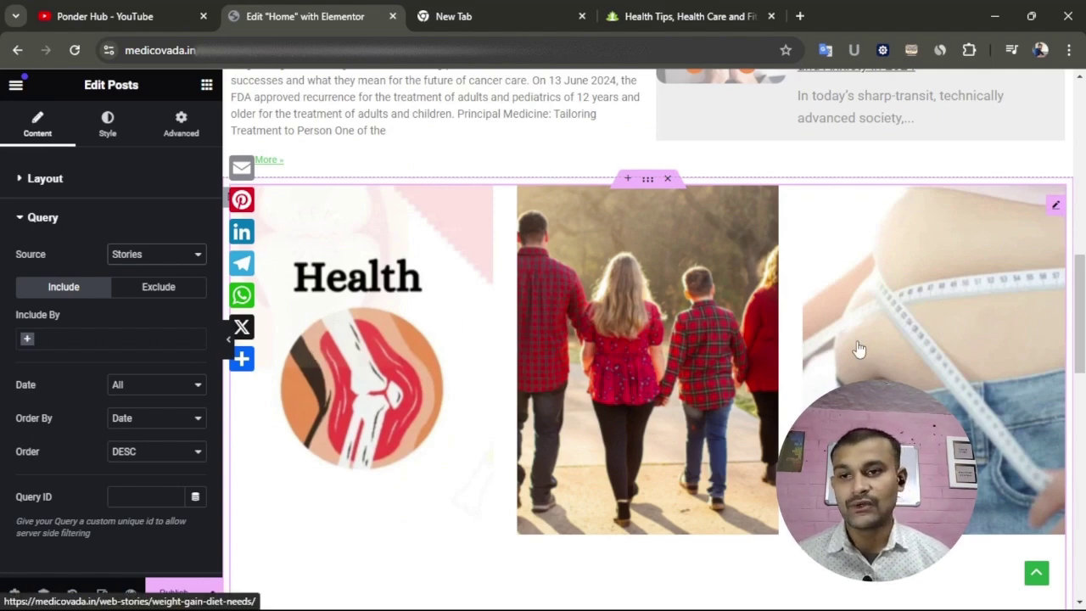
- Set the stories widget's pagination to Previous/Next and check the end of its grid
scroll(206, 413, "down", 2)
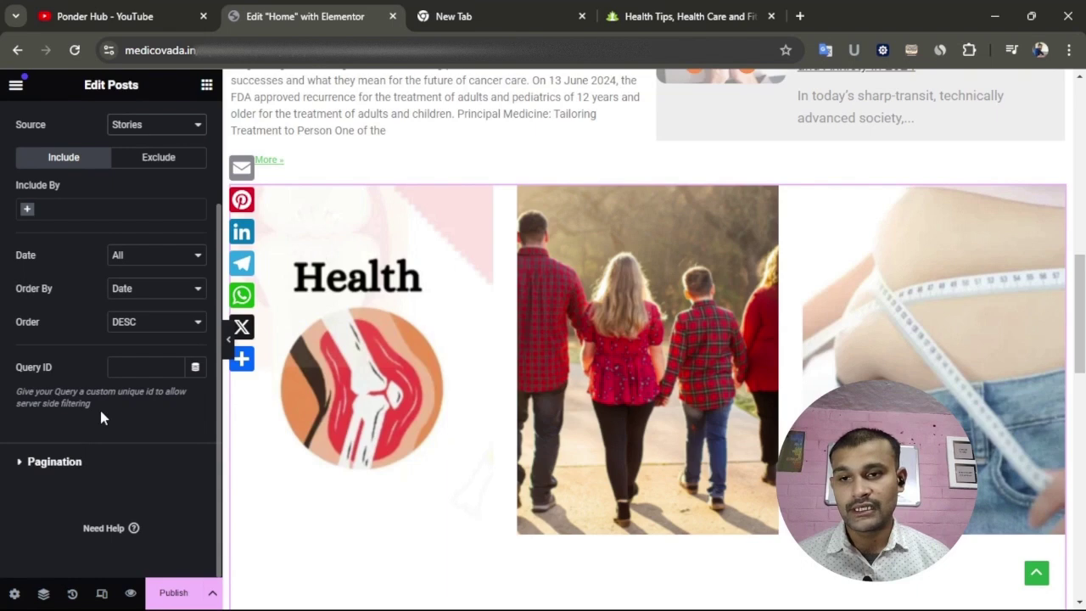
left_click(54, 462)
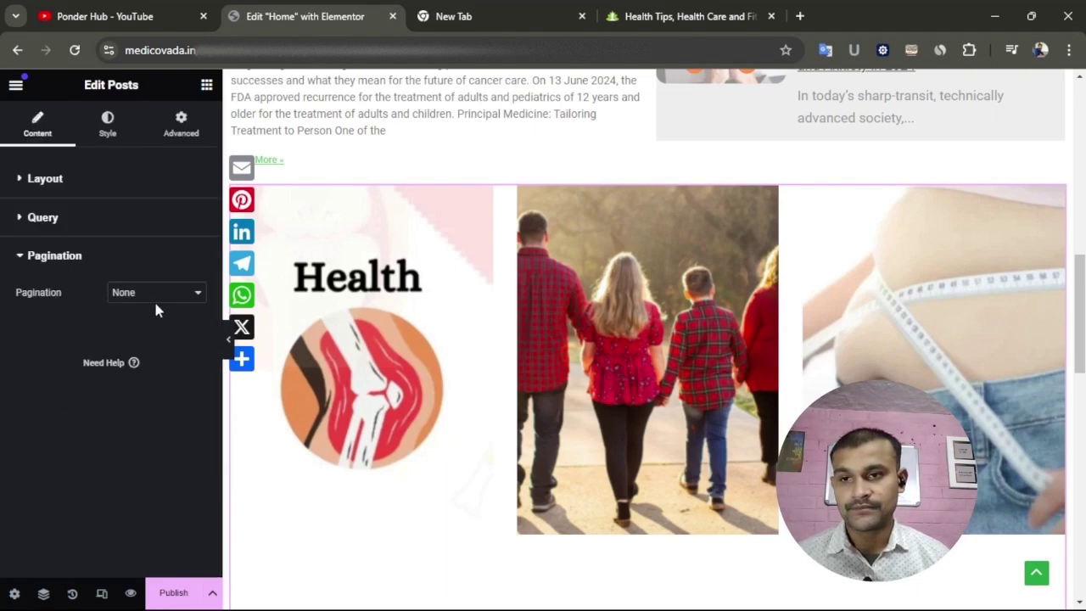
left_click(182, 293)
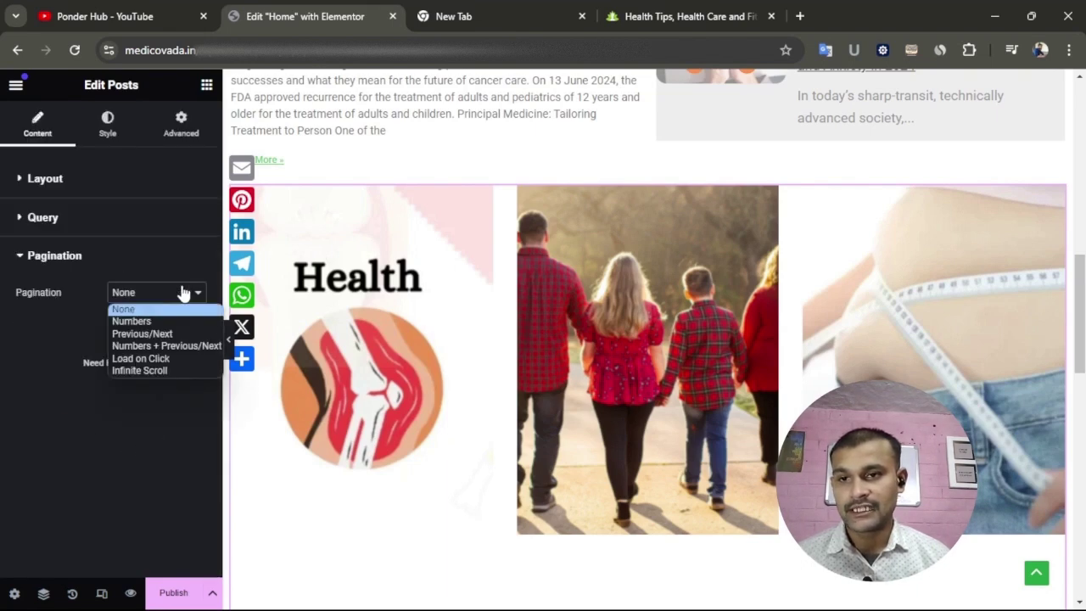
left_click(153, 339)
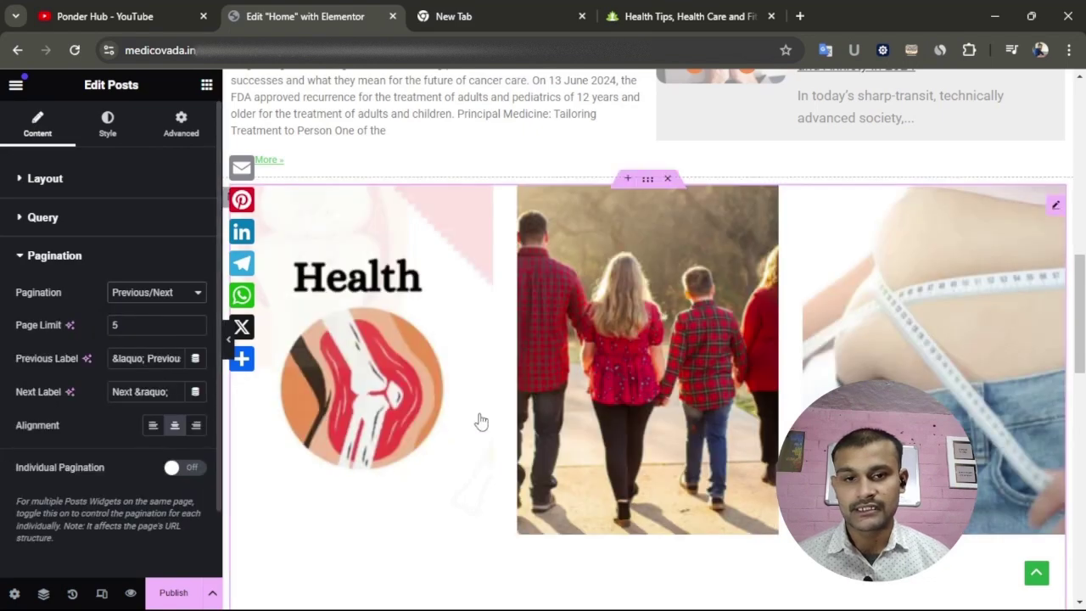
scroll(671, 404, "down", 4)
scroll(671, 404, "down", 4)
scroll(710, 364, "up", 6)
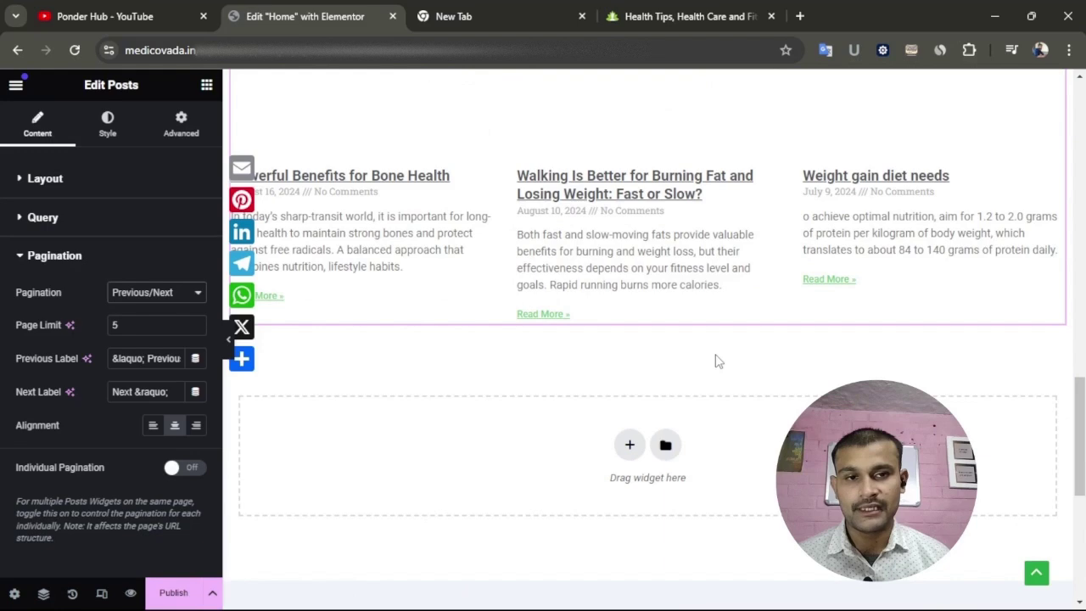
scroll(715, 362, "up", 2)
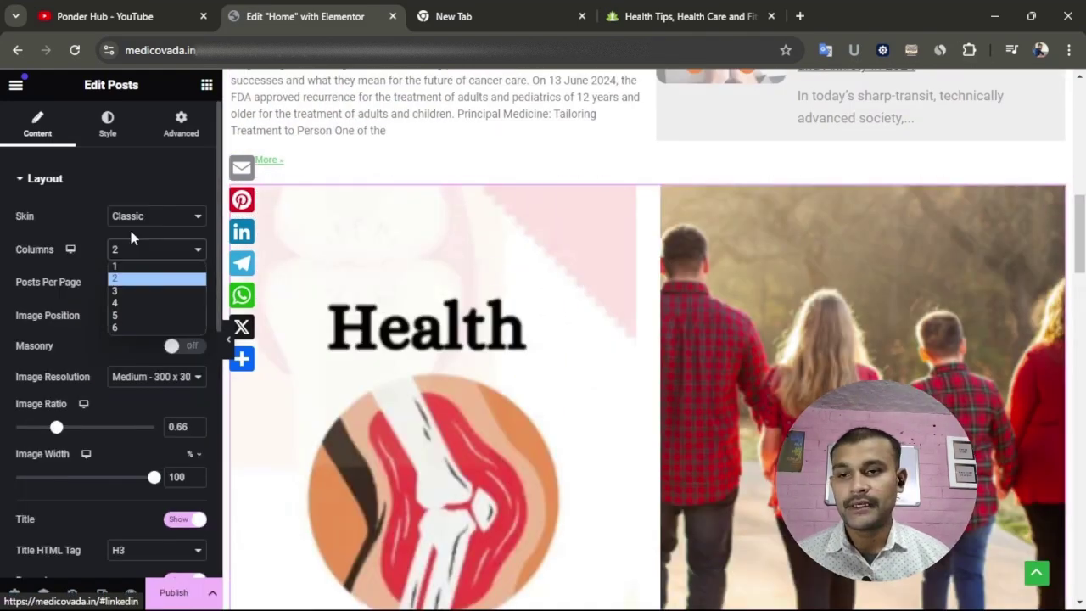
- Try 2, 3 and 4 columns for the stories Posts widget
left_click(194, 253)
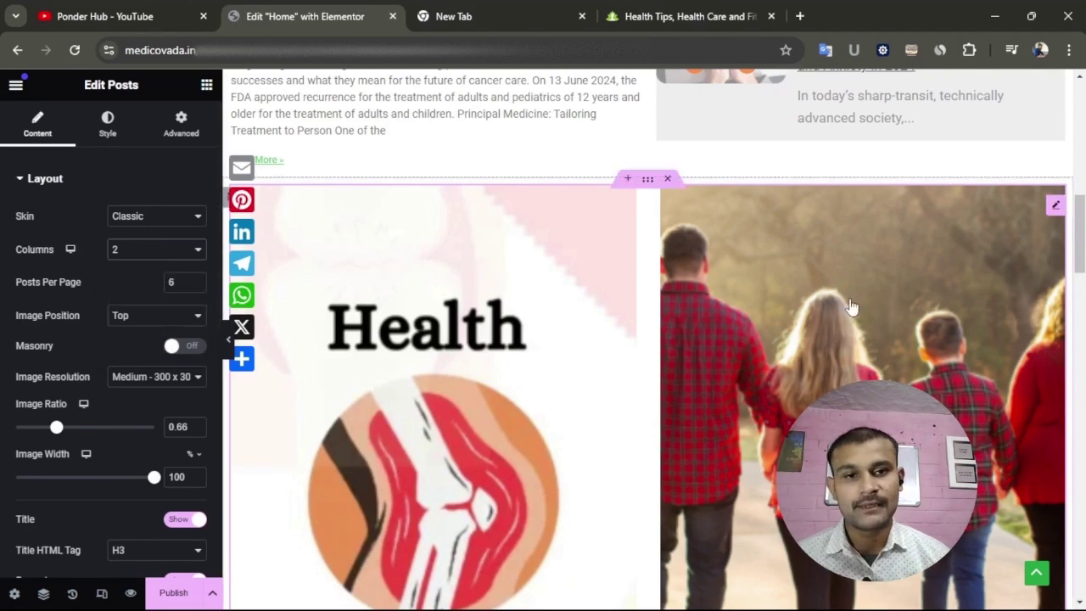
left_click(166, 249)
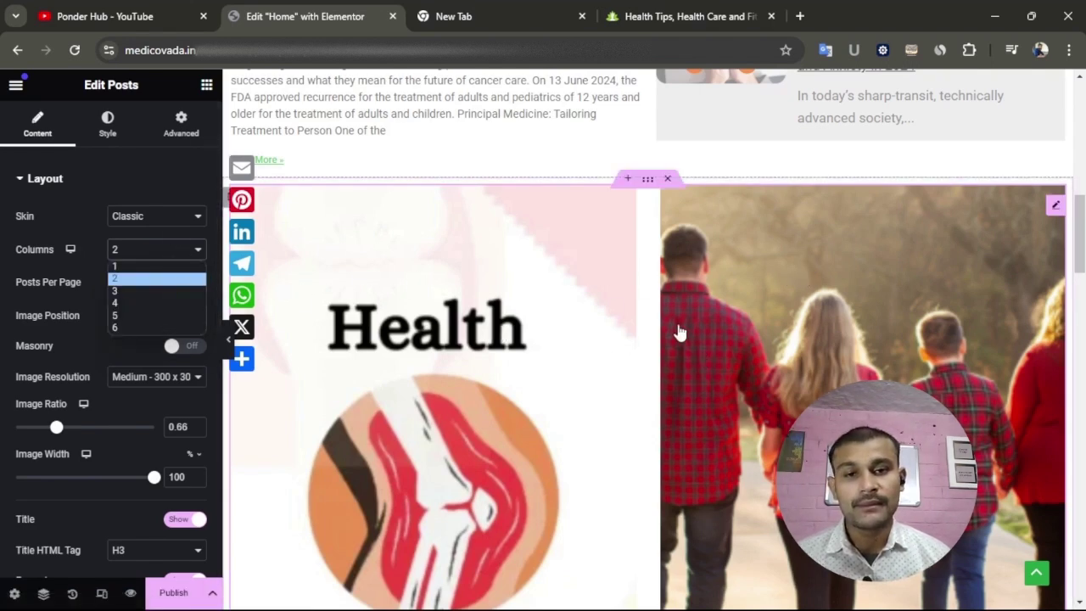
left_click(166, 292)
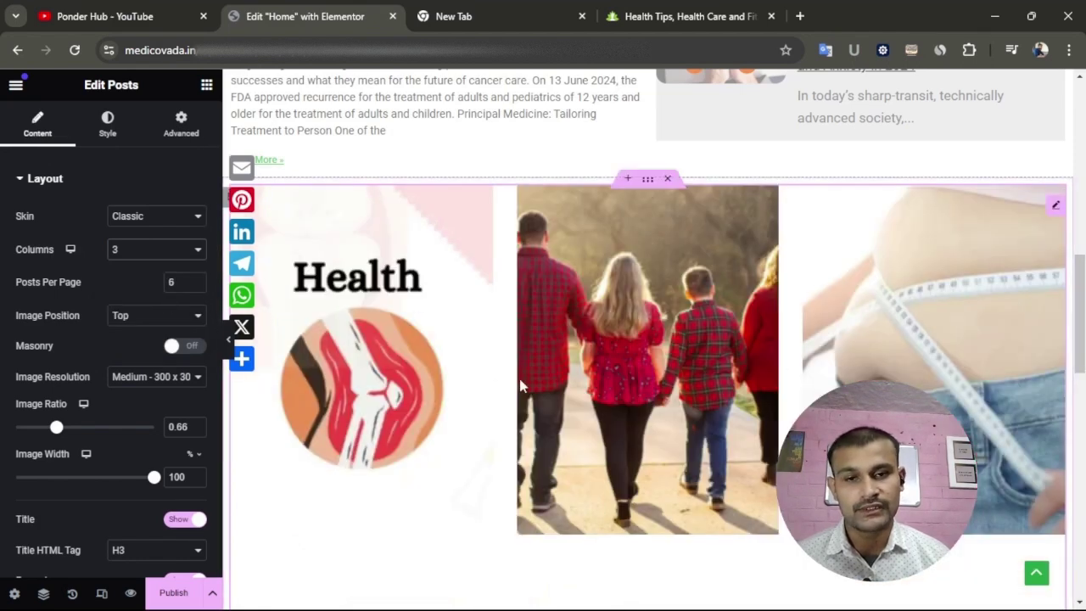
left_click(158, 252)
left_click(150, 292)
left_click(158, 253)
left_click(159, 303)
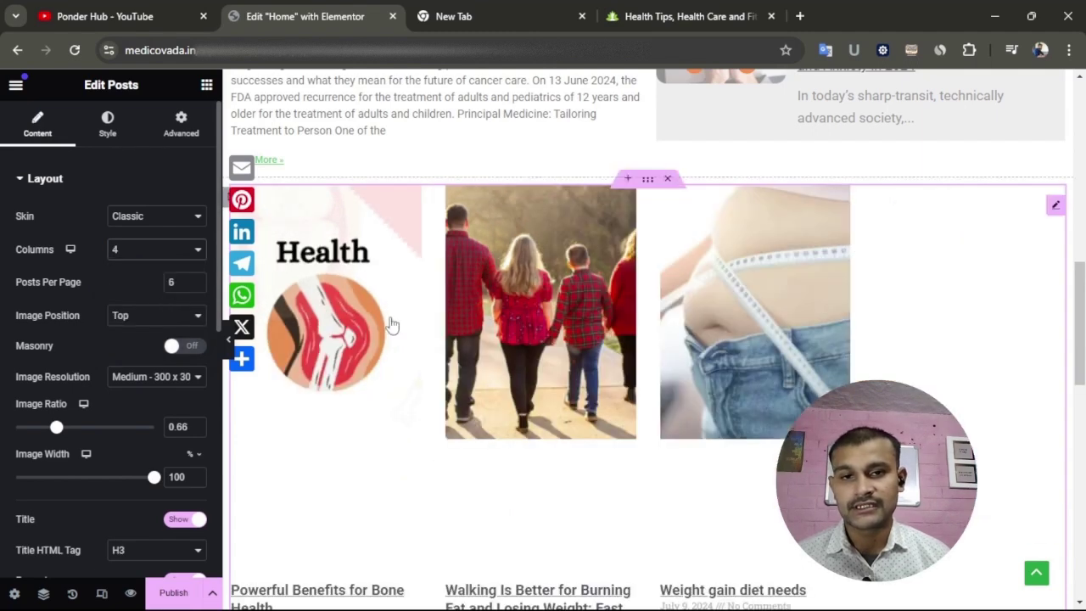
- Hide the Read More link on the stories posts and review the grid
scroll(111, 382, "down", 5)
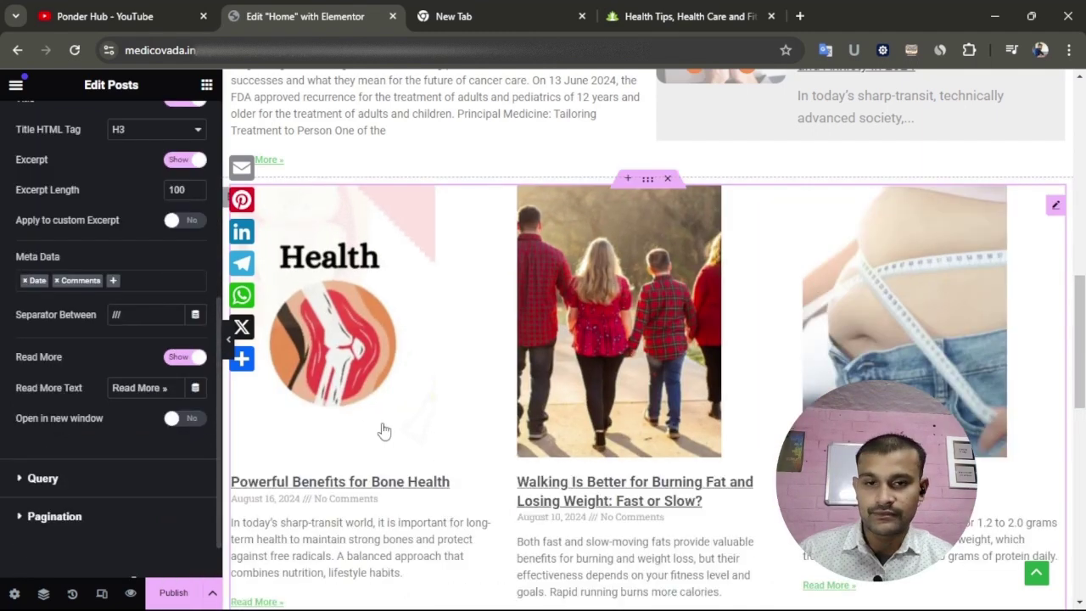
scroll(446, 413, "down", 2)
left_click(185, 357)
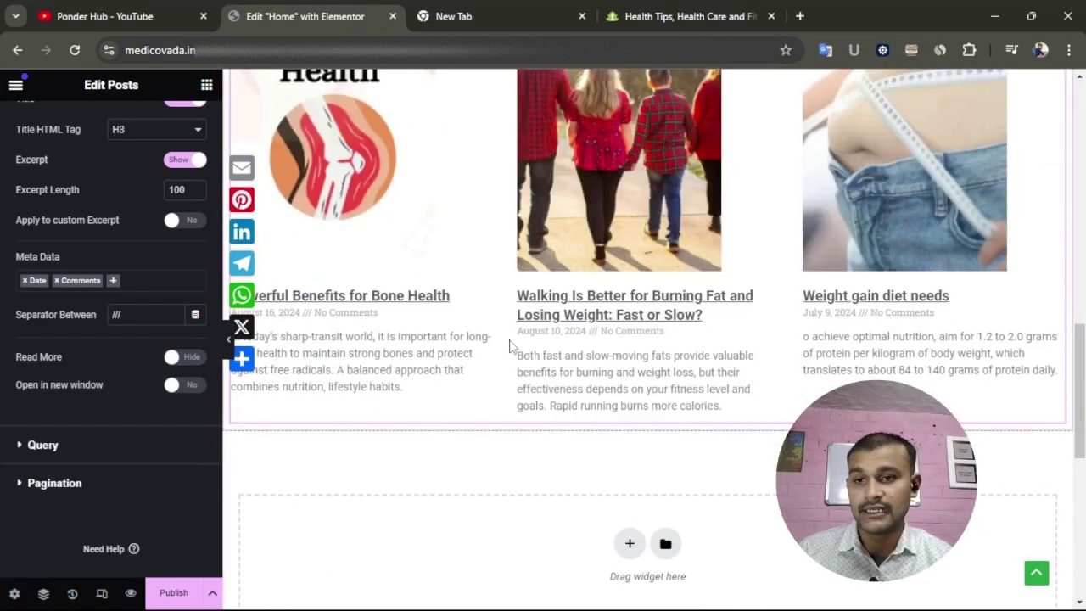
scroll(565, 316, "up", 4)
scroll(597, 307, "down", 4)
scroll(600, 316, "up", 2)
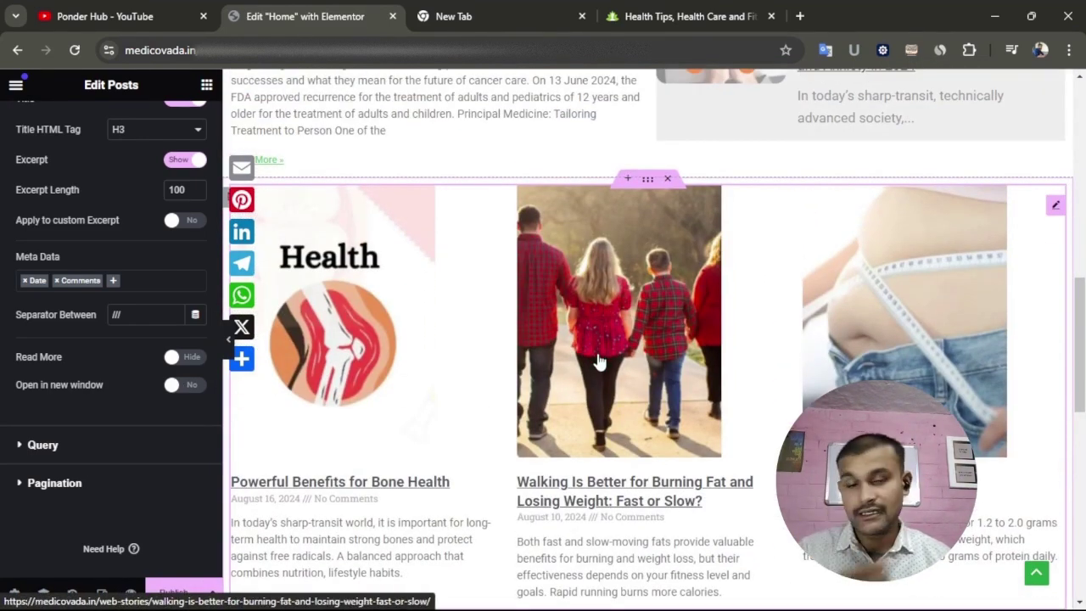
- Add a new single-column section directly above the stories posts
scroll(598, 362, "up", 2)
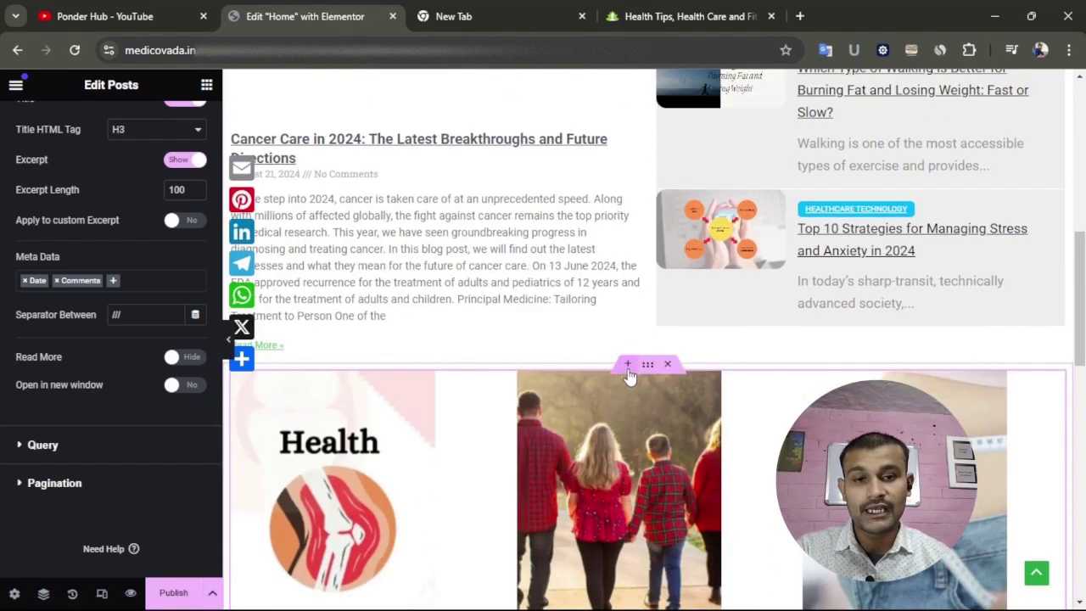
left_click(628, 365)
left_click(632, 437)
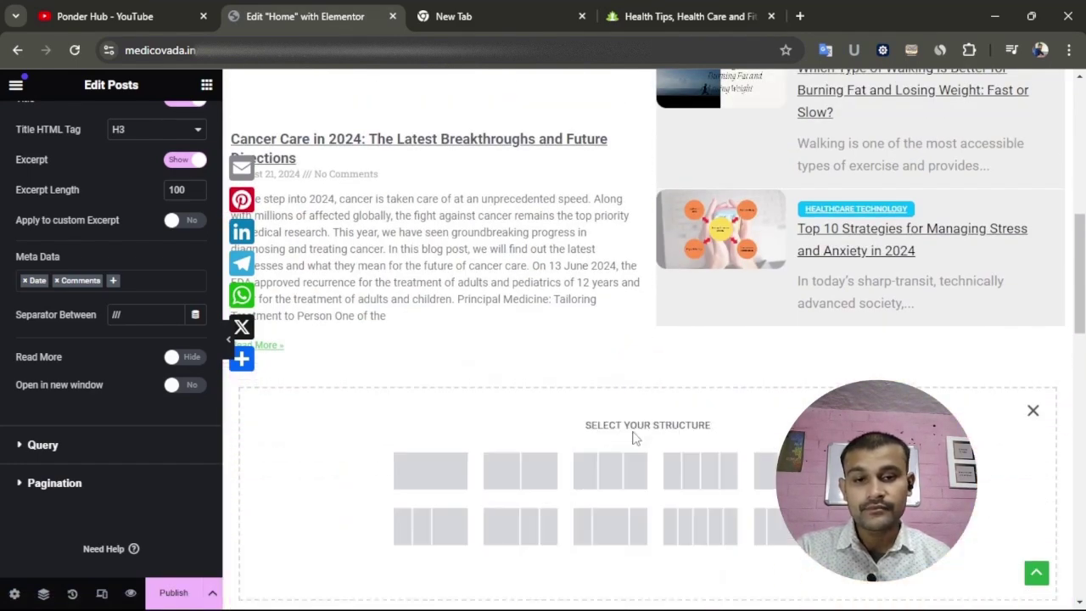
left_click(433, 471)
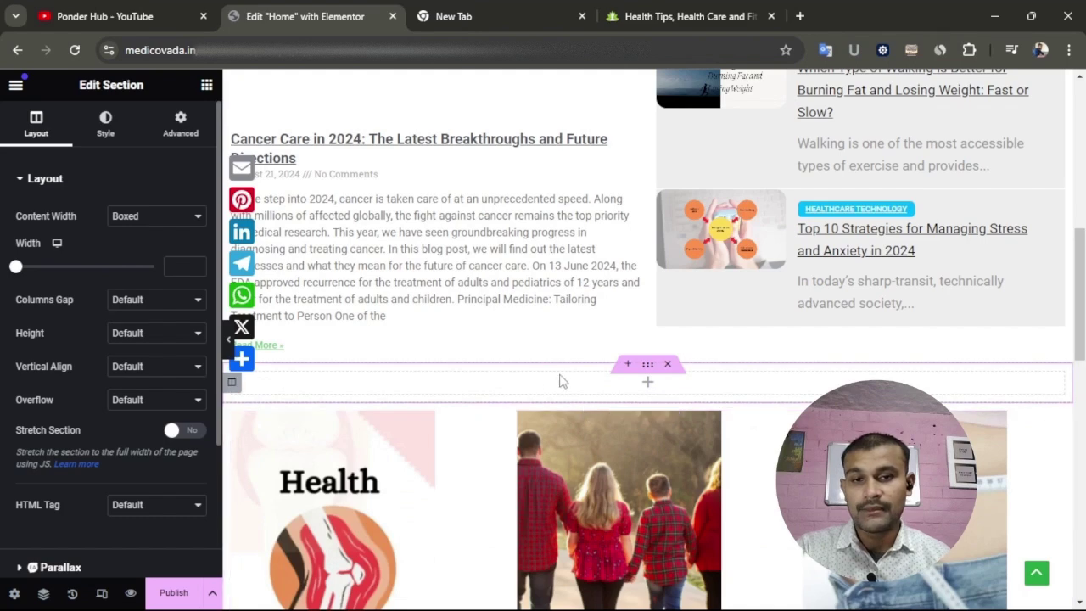
- Place a Heading widget in the new empty section and set its title to Stories
left_click(205, 86)
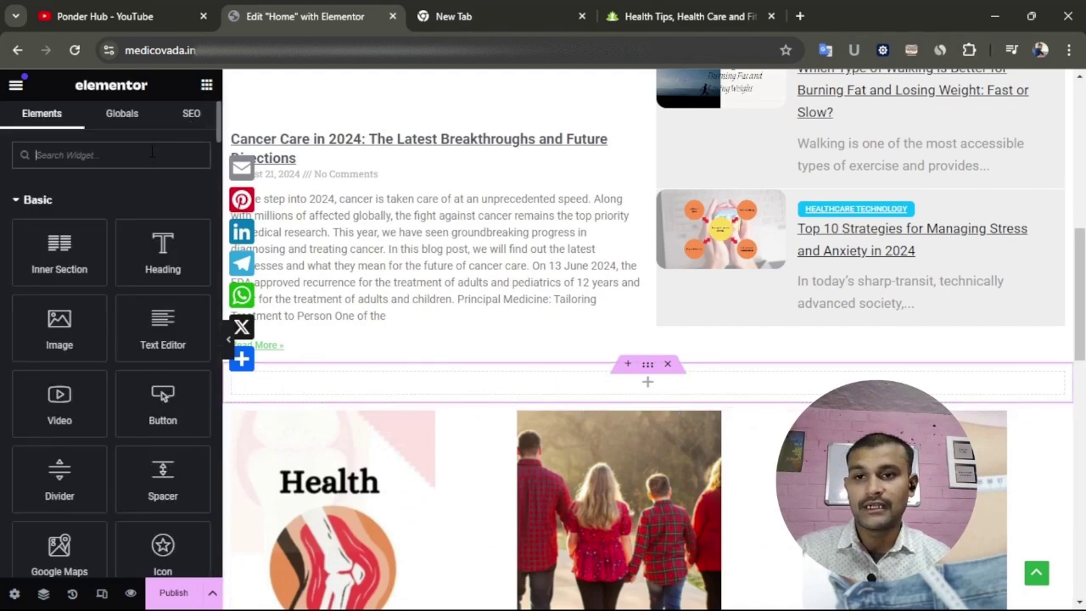
left_click_drag(173, 265, 590, 396)
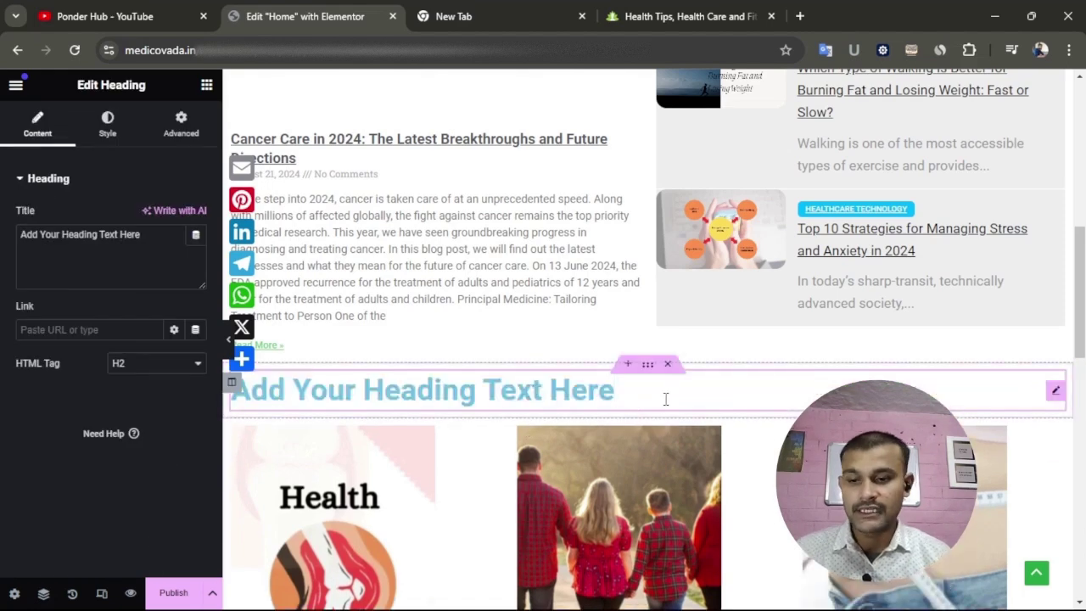
key("ctrl+a")
key("BackSpace")
type("St")
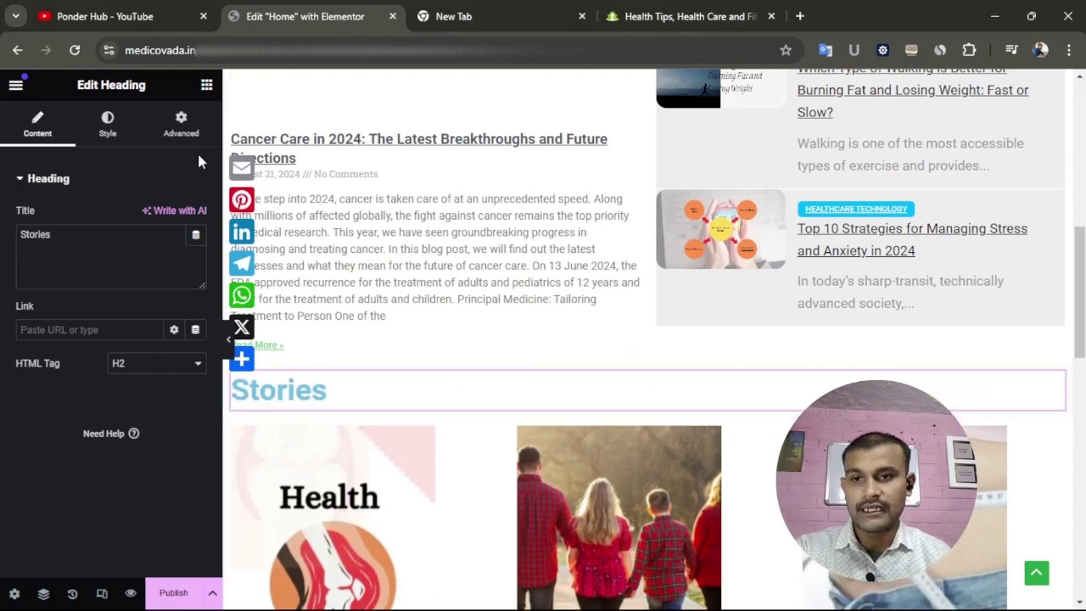
- Set the Stories heading's text color to the global color Theme Color 9 (#111111)
left_click(106, 136)
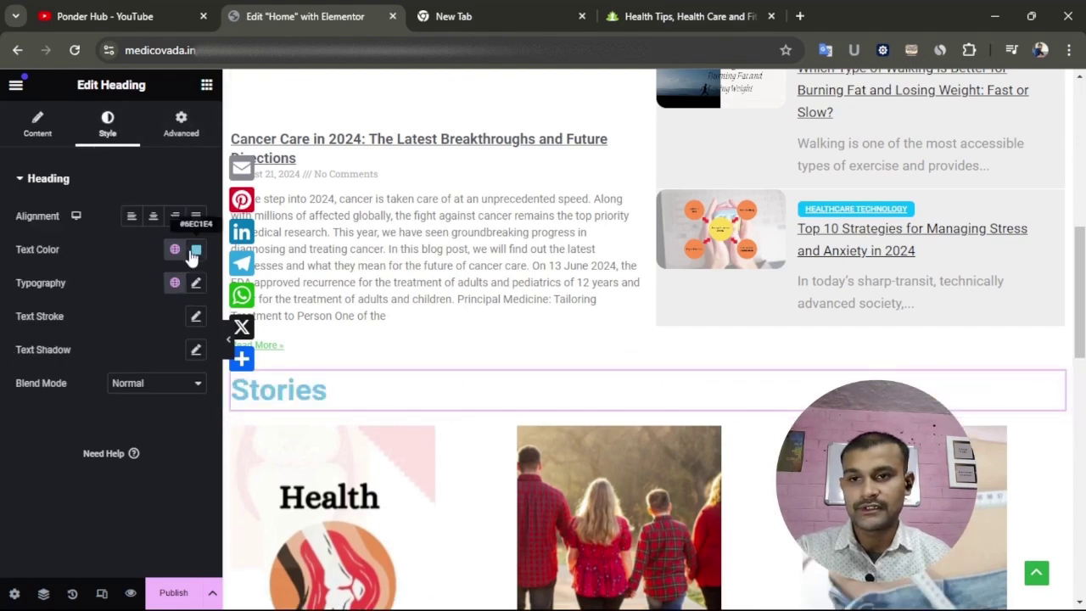
left_click(176, 249)
scroll(84, 475, "down", 2)
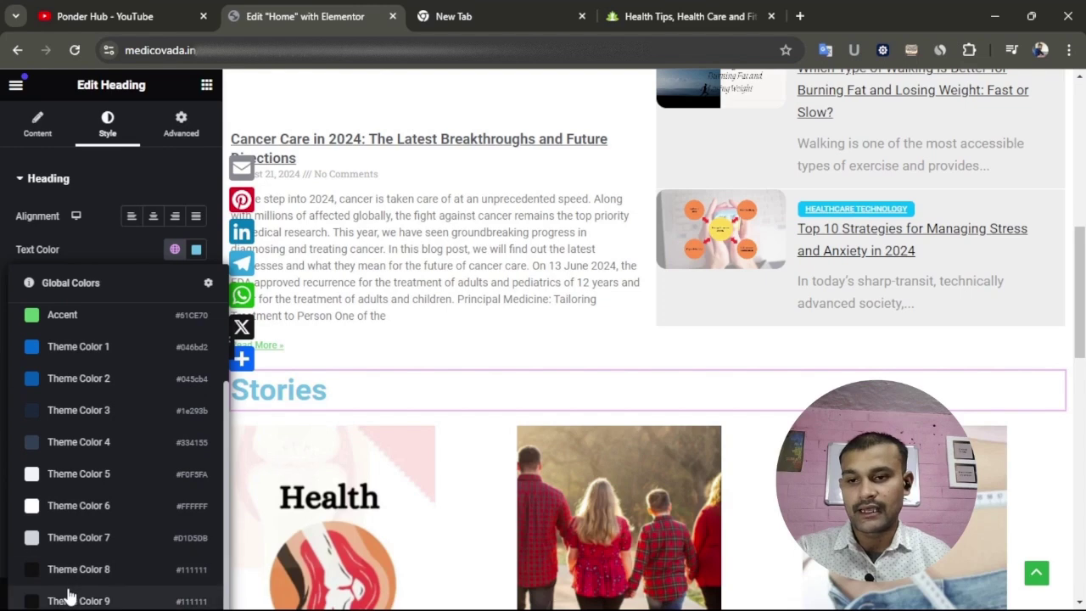
left_click(67, 597)
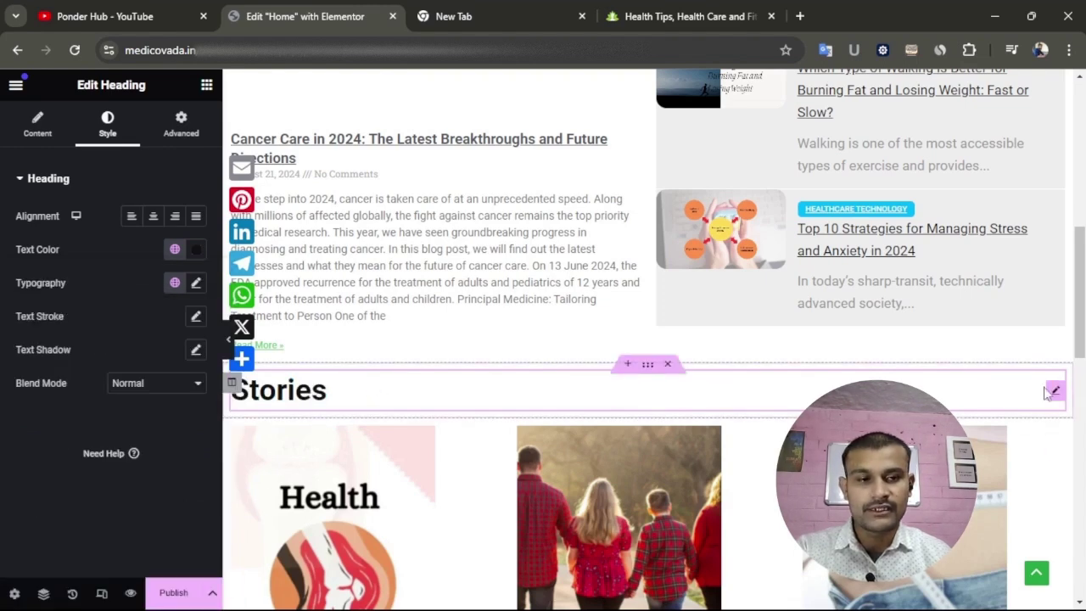
- Review the whole page layout and compare it with the web stories and Latest Articles blocks of the thehealthsite.com reference page
scroll(950, 344, "down", 5)
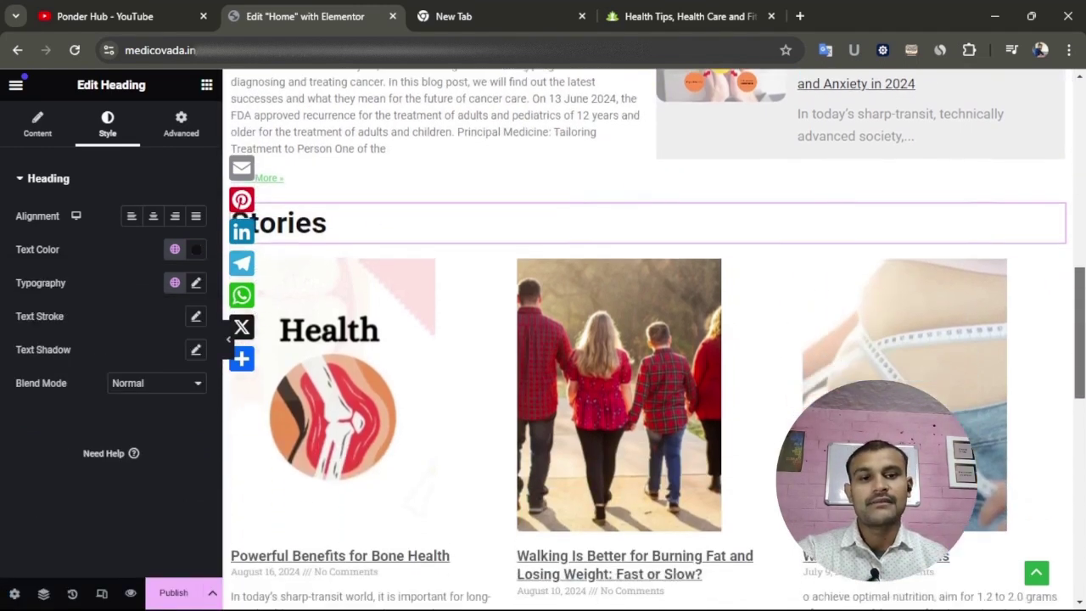
scroll(705, 229, "up", 10)
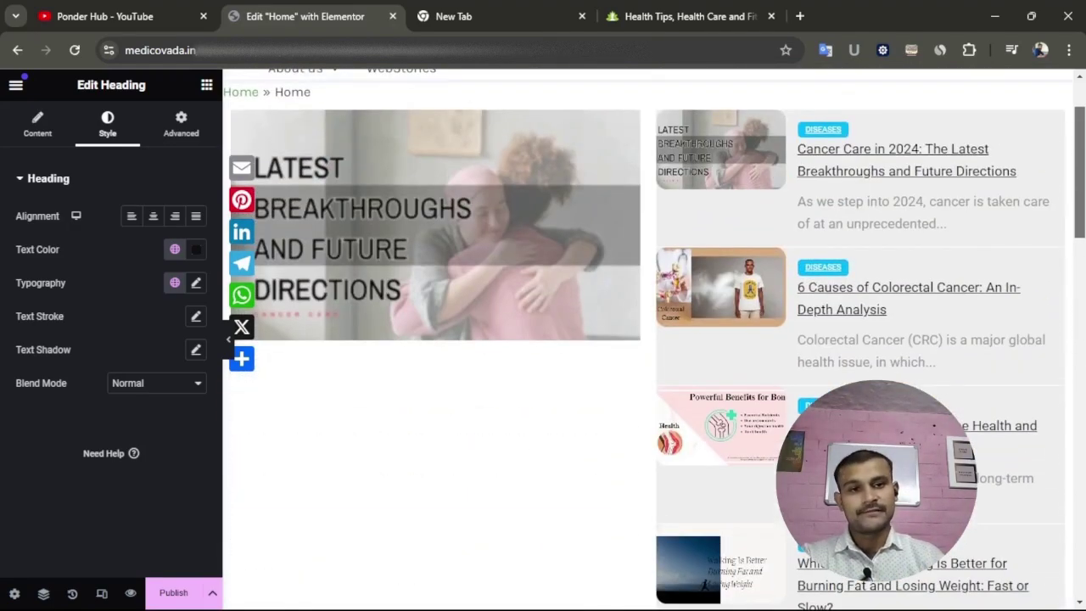
scroll(705, 229, "down", 1)
scroll(645, 339, "down", 10)
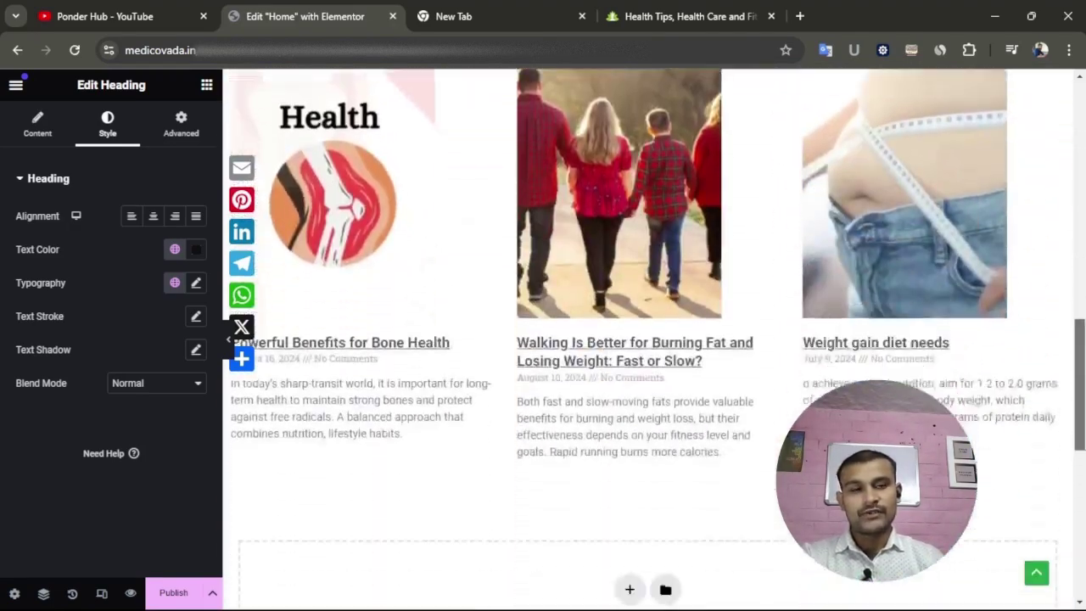
scroll(645, 339, "up", 4)
scroll(645, 339, "down", 7)
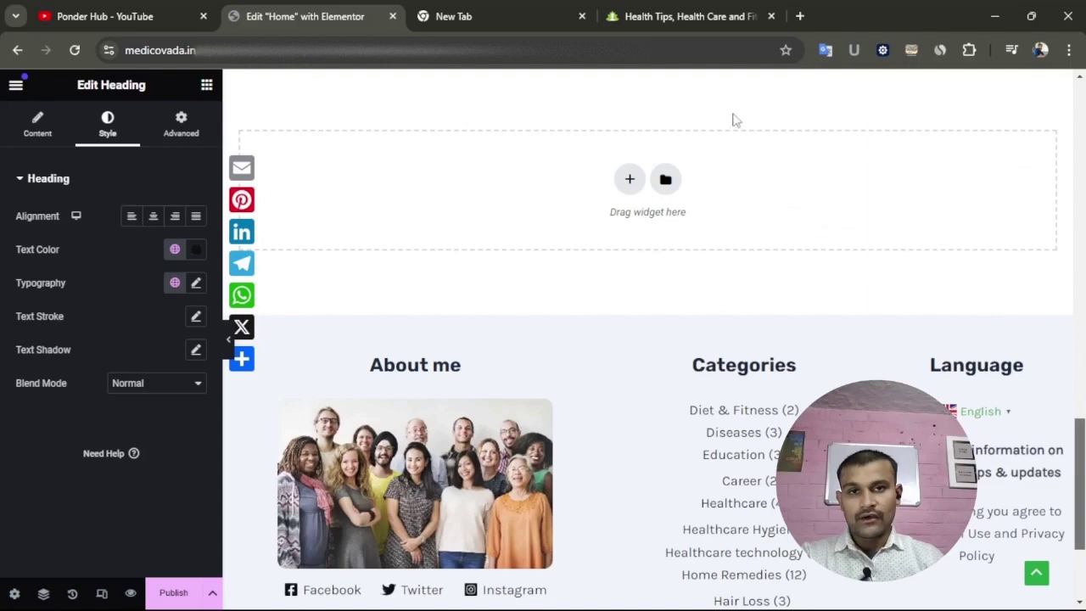
left_click(654, 16)
scroll(655, 213, "down", 5)
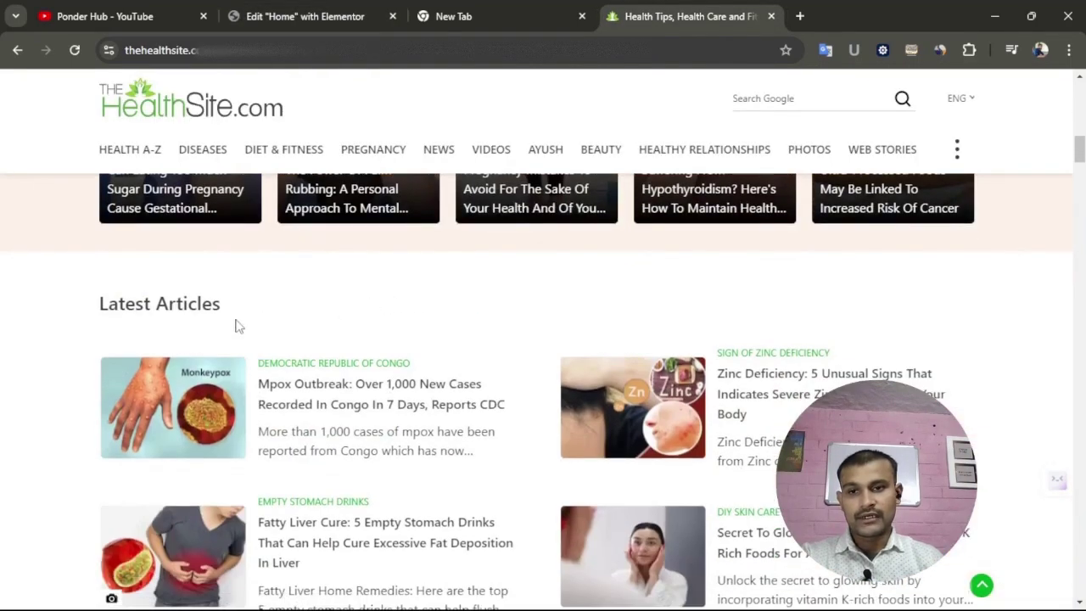
scroll(538, 434, "down", 1)
scroll(538, 433, "up", 3)
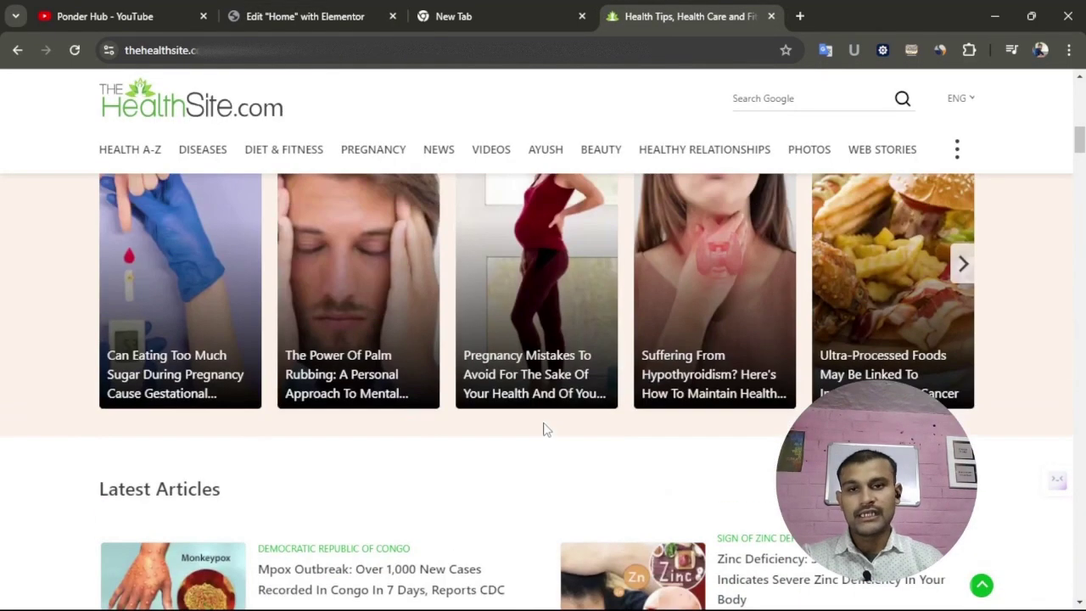
- Return to the Elementor editor, add a single-column section below the stories posts and open the section's advanced settings
left_click(251, 10)
scroll(543, 339, "down", 2)
scroll(625, 243, "up", 4)
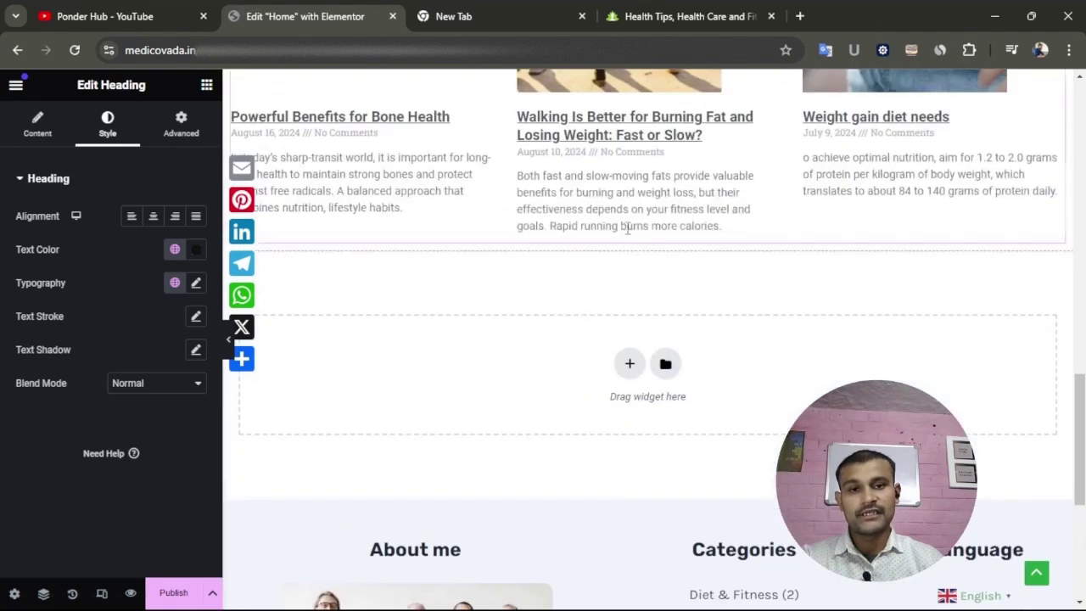
left_click(629, 365)
left_click(453, 416)
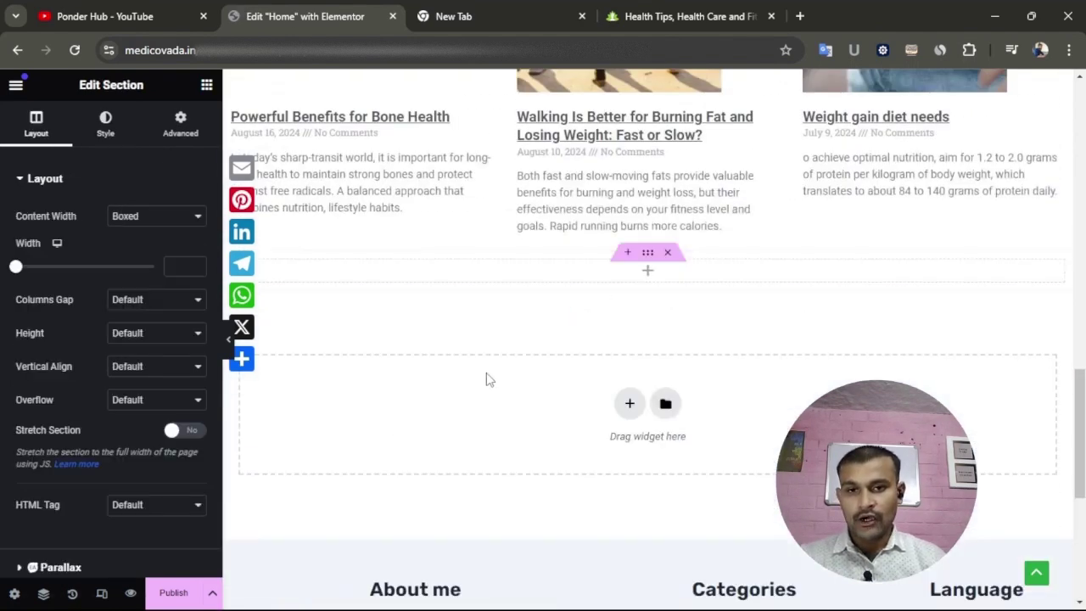
left_click(180, 125)
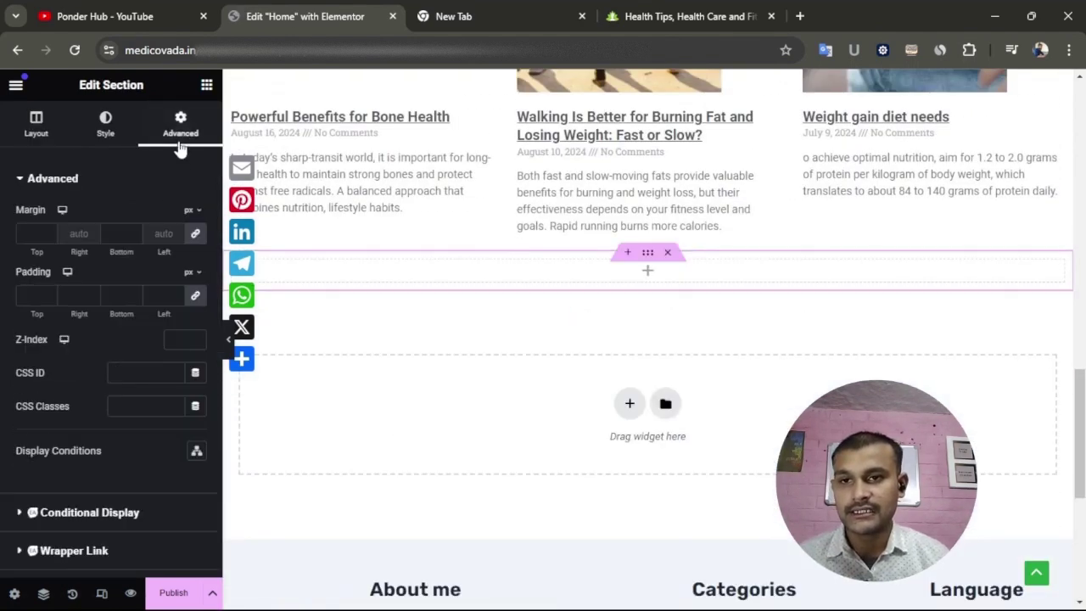
- Place a Posts widget in the empty section below the stories posts
left_click(206, 85)
type("post")
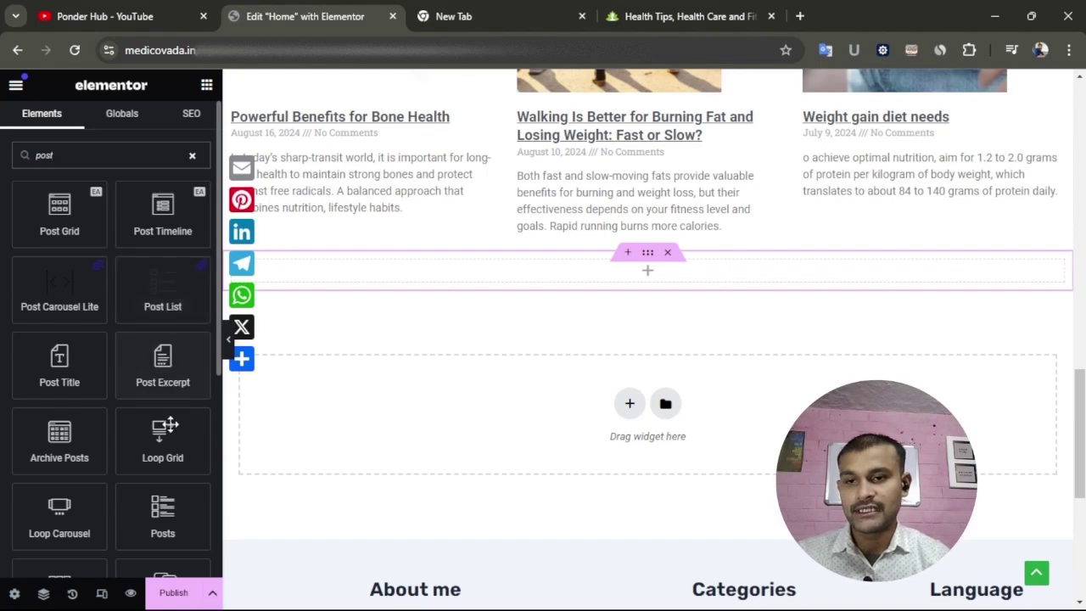
left_click_drag(159, 512, 445, 265)
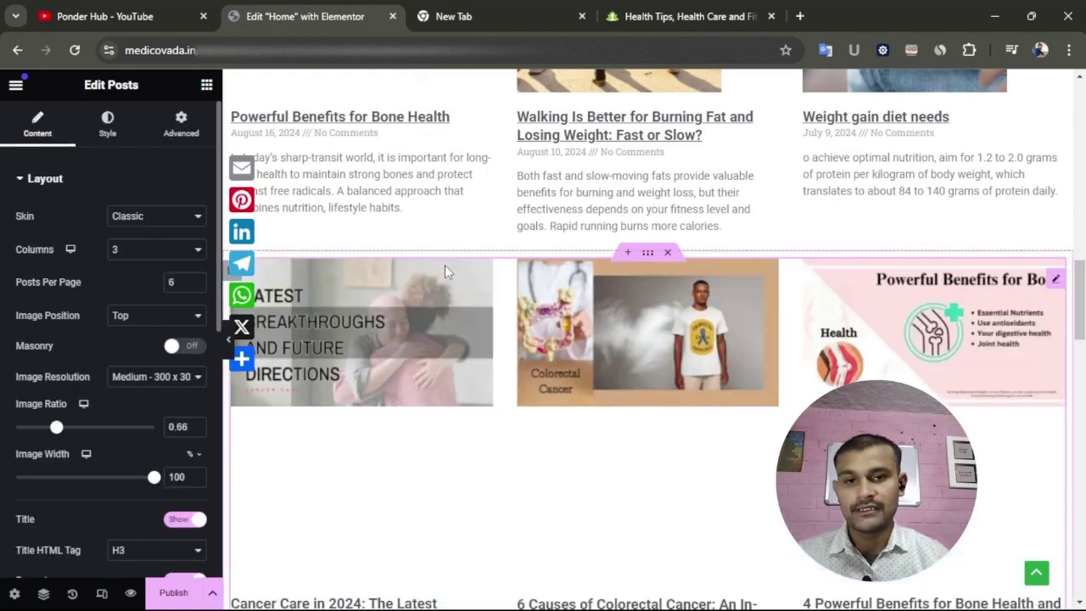
scroll(817, 333, "down", 4)
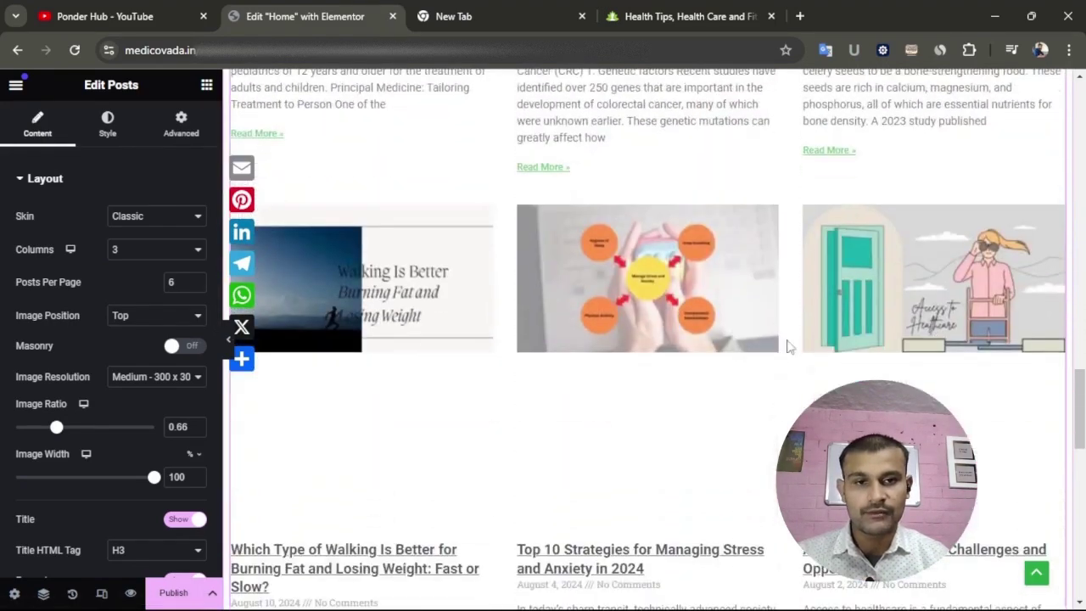
scroll(817, 334, "up", 4)
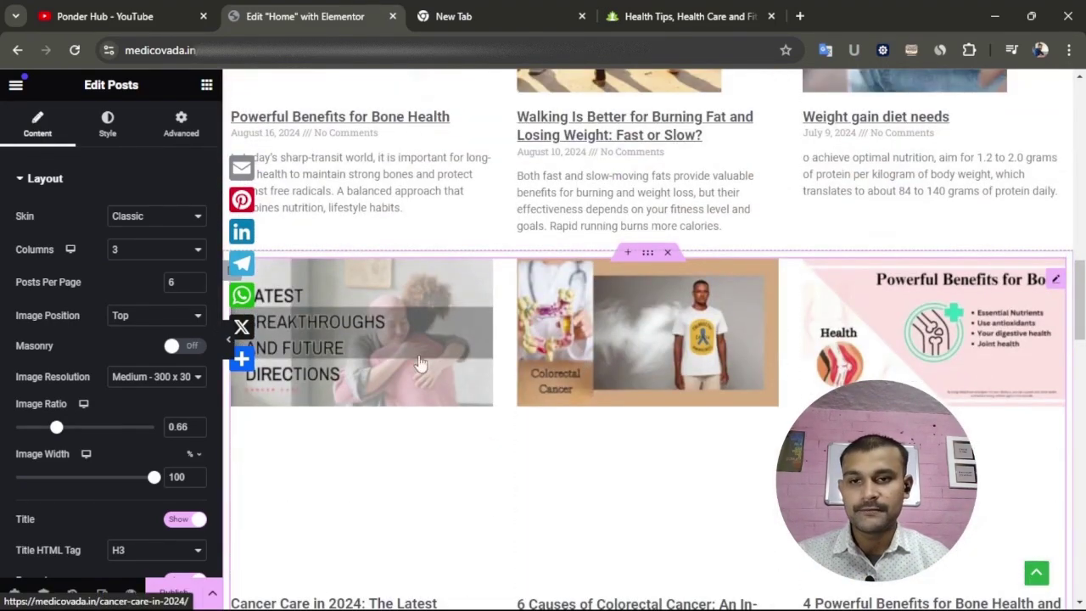
- Add a single-column section directly below the stories posts and place a Heading widget in it
left_click(628, 252)
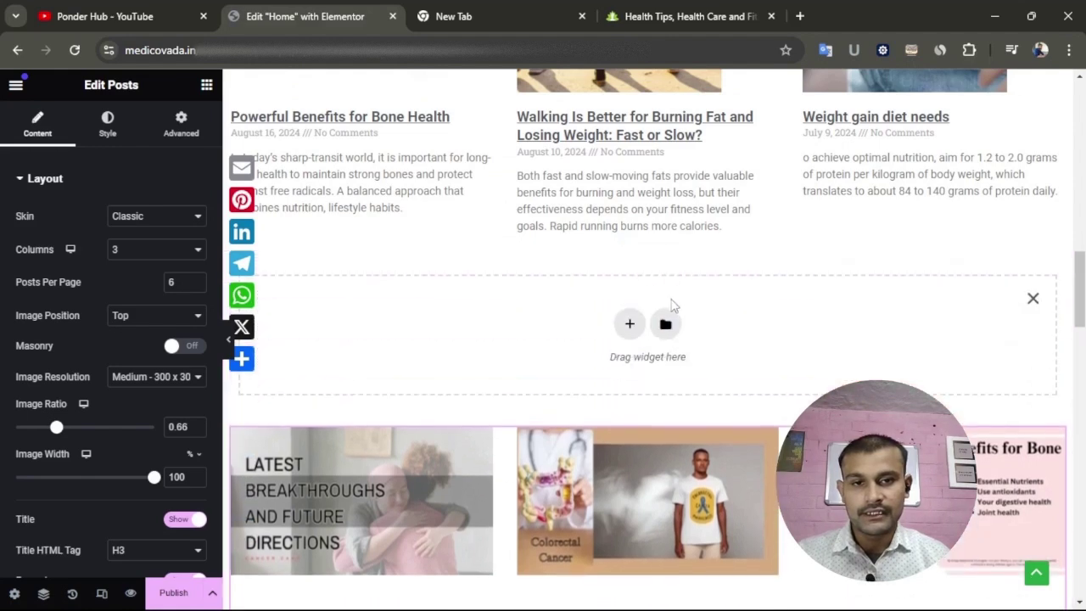
left_click(630, 326)
left_click(431, 359)
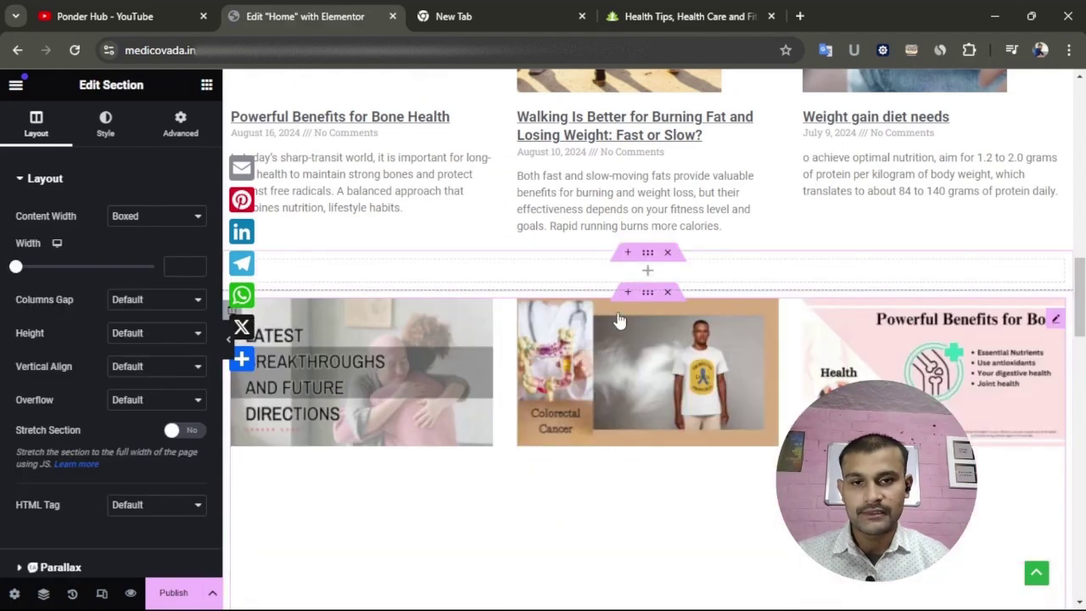
left_click(206, 84)
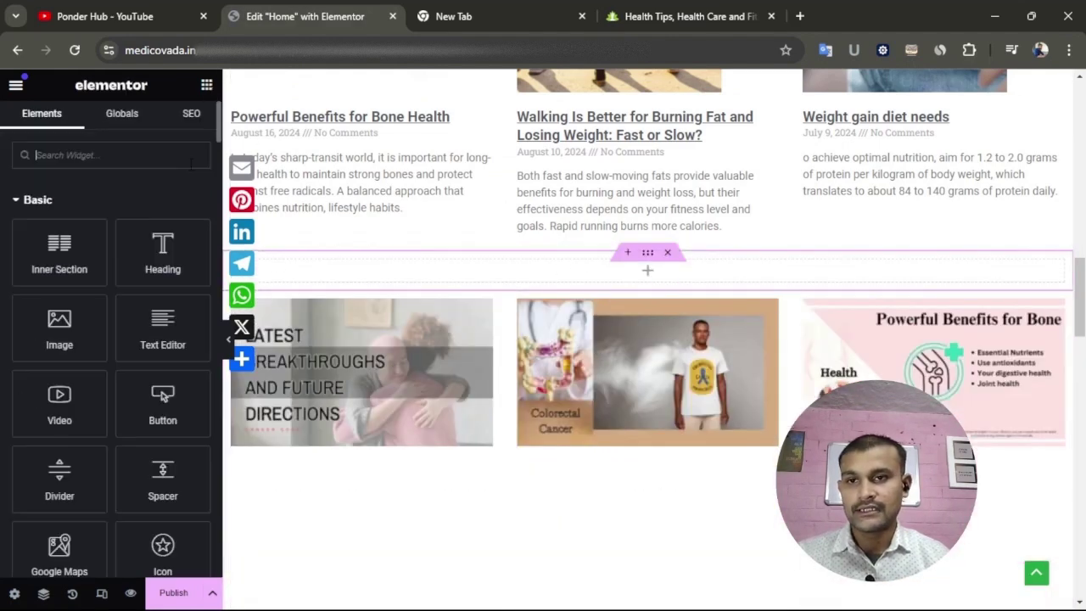
left_click_drag(162, 255, 623, 271)
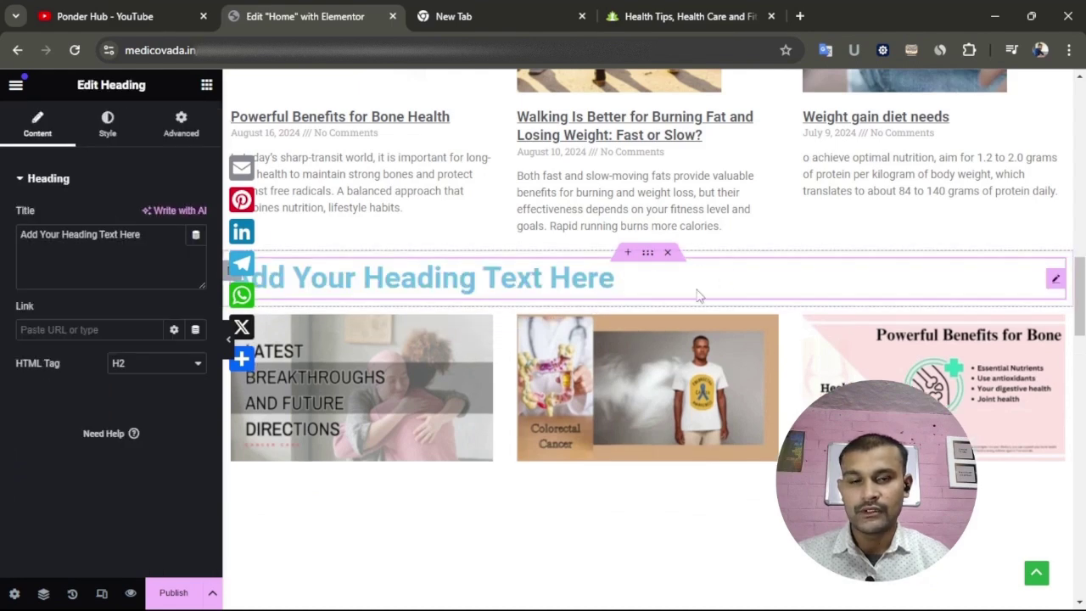
- Set the new heading's title to Popular Post
key("ctrl+a")
key("BackSpace")
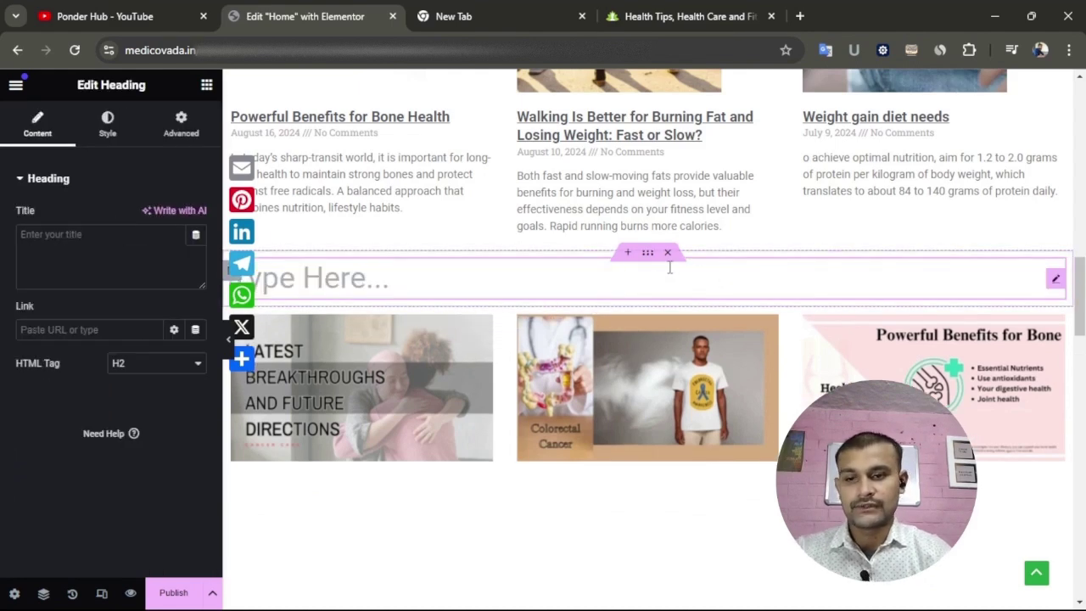
key("Caps_Lock")
type("P")
key("Caps_Lock")
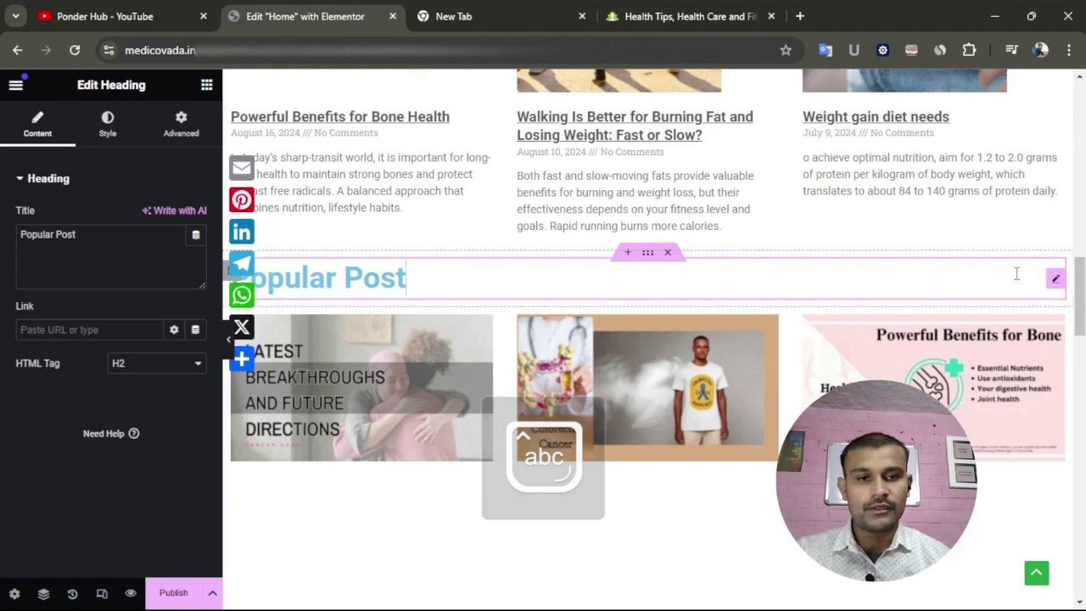
- Set the Popular Post heading's text color to the global color Theme Color 8 (#111111)
left_click(107, 123)
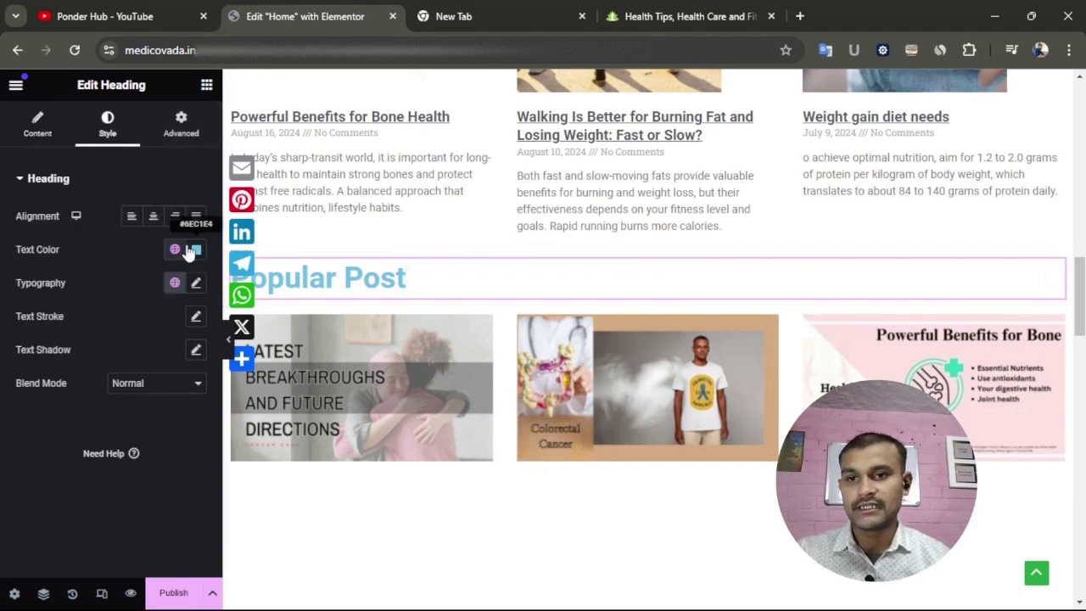
left_click(175, 250)
left_click(51, 566)
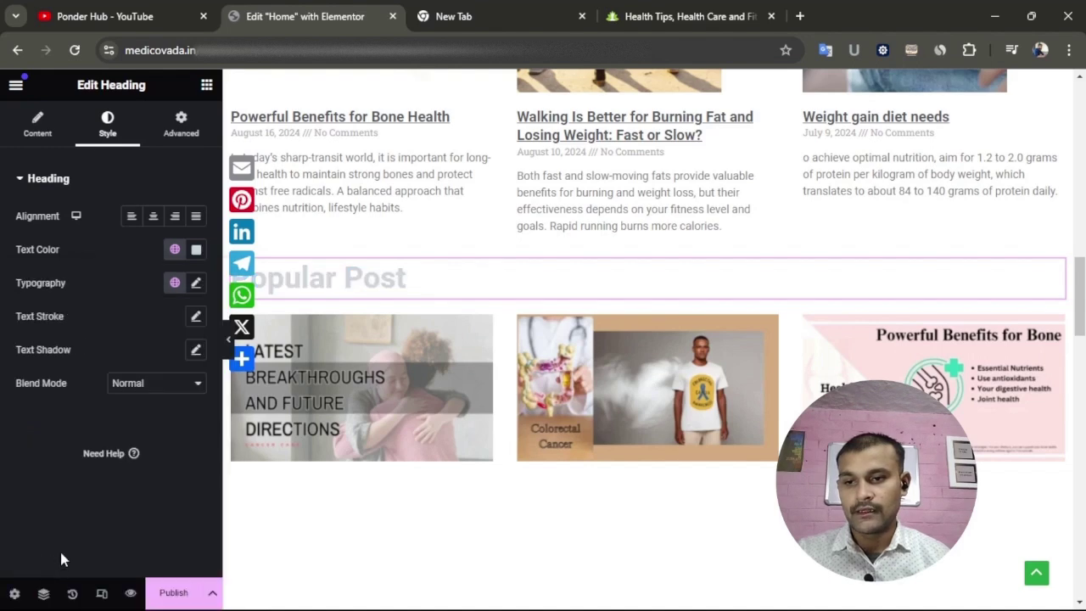
left_click(175, 249)
scroll(95, 560, "down", 1)
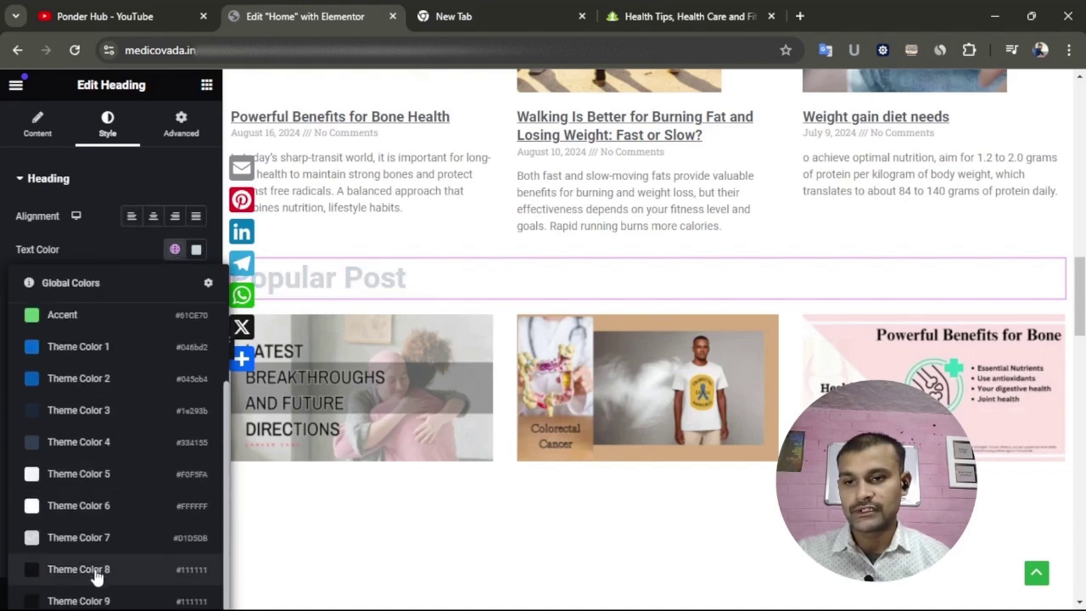
left_click(94, 576)
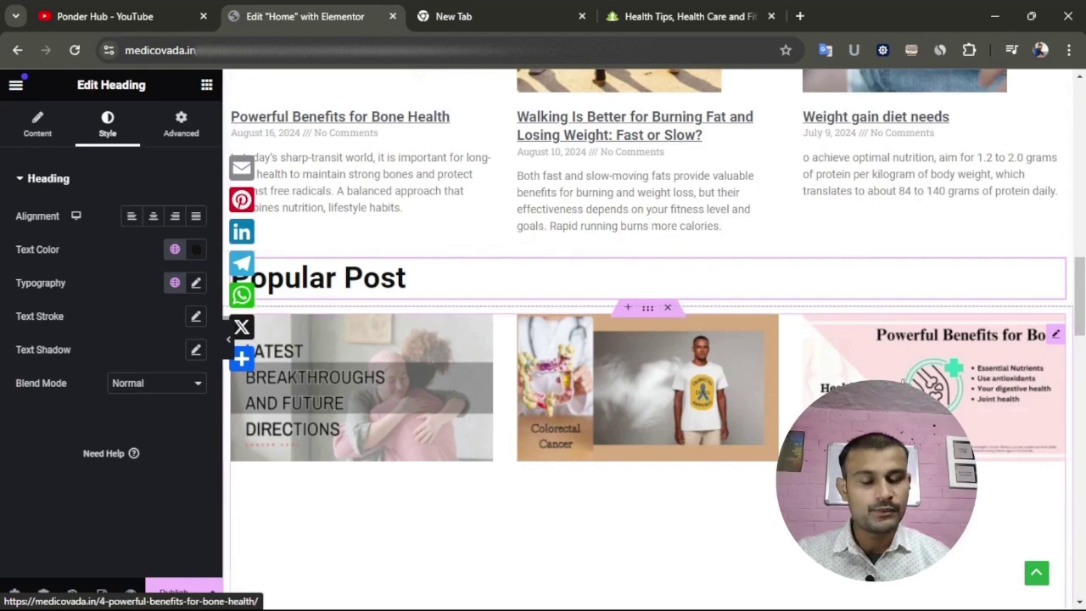
- Look over the posts below the Popular Post heading and delete that Posts widget, keeping its section
scroll(952, 378, "down", 4)
scroll(697, 429, "up", 4)
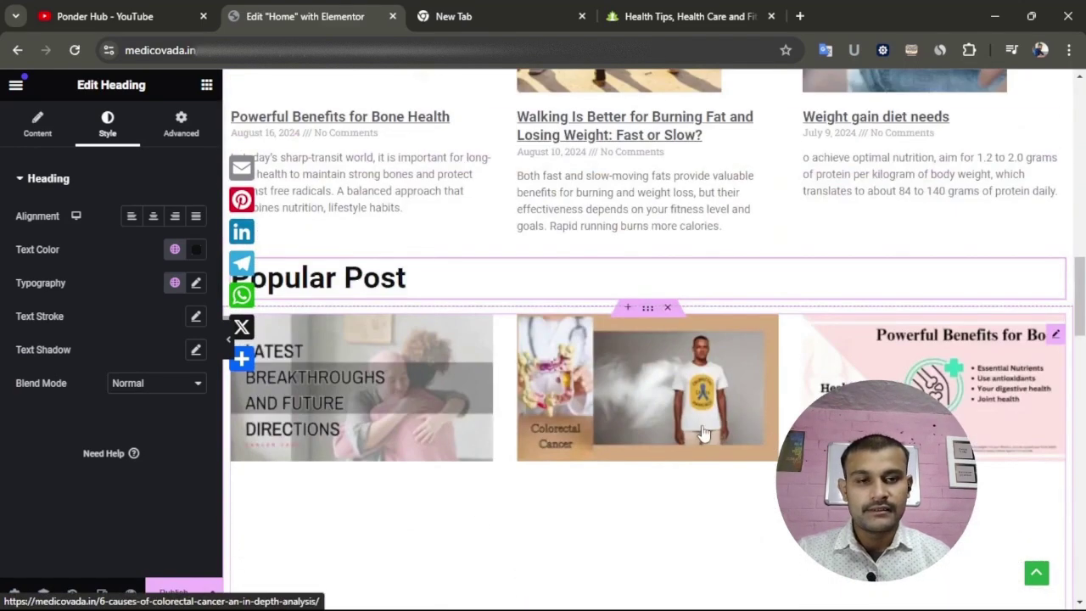
scroll(883, 340, "down", 5)
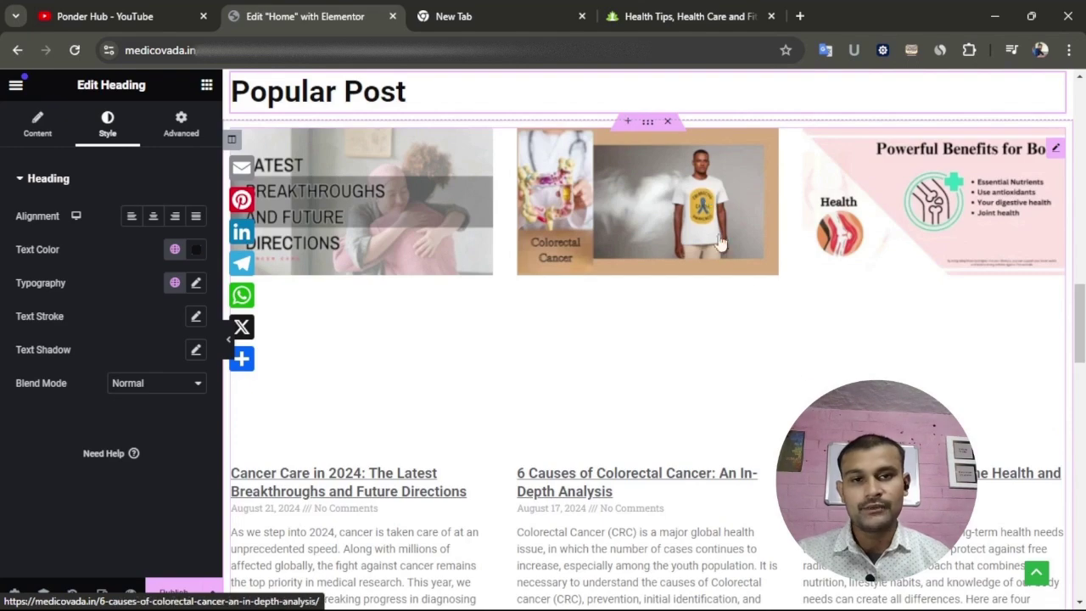
scroll(872, 297, "up", 5)
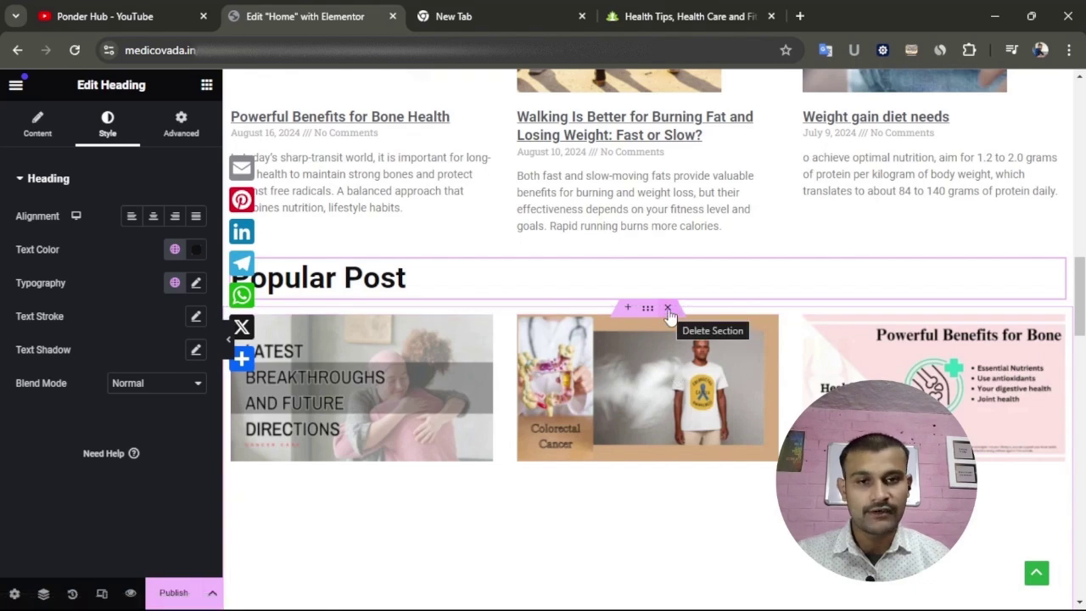
right_click(811, 357)
left_click(831, 587)
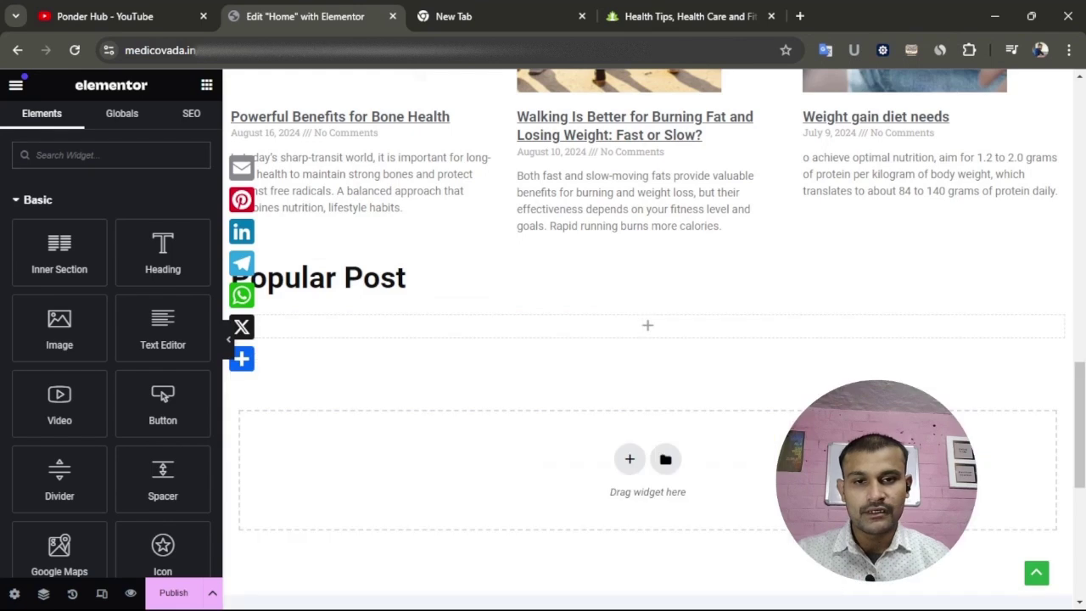
- Place a Post List widget across the full width of the empty section below the Popular Post heading
left_click(161, 155)
type("post")
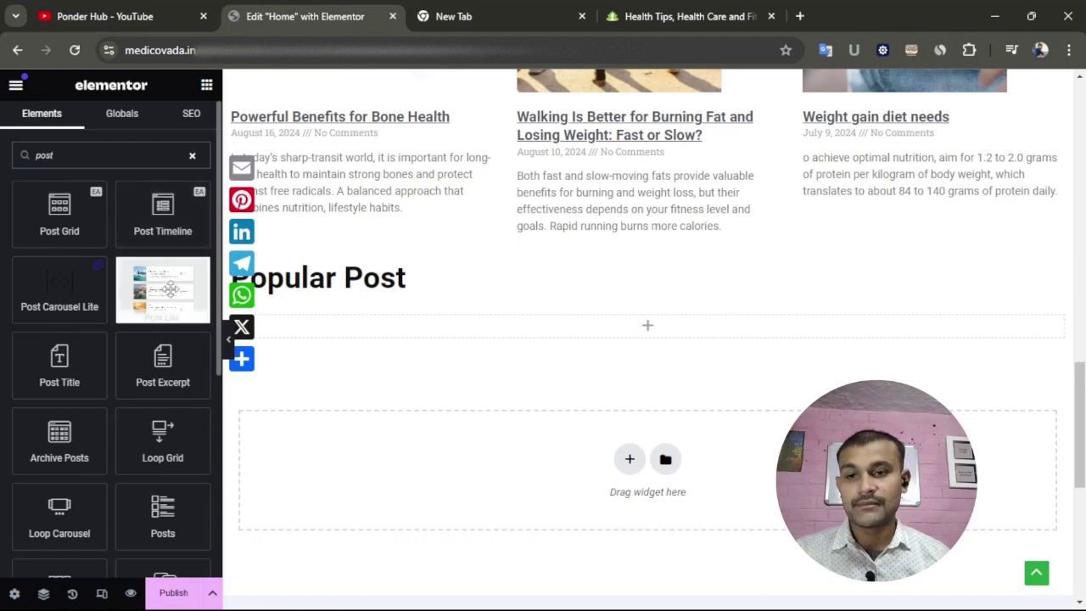
left_click_drag(164, 294, 507, 354)
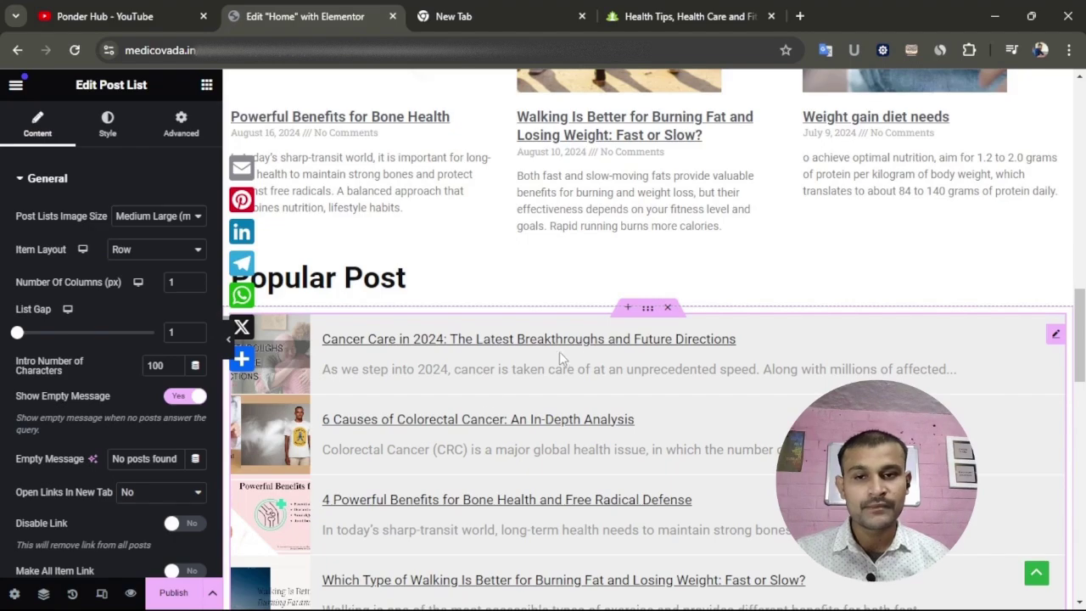
scroll(750, 457, "down", 6)
scroll(634, 410, "up", 7)
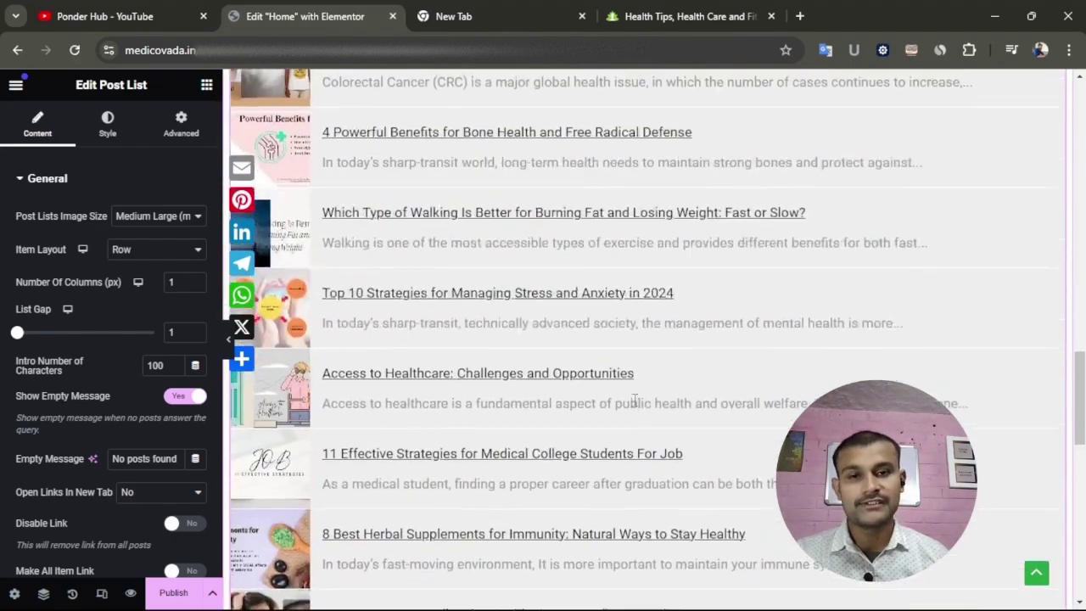
scroll(645, 399, "down", 5)
- Check the Latest Articles layout on the thehealthsite.com page, and delete the full-width Post List widget under Popular Post in the Elementor editor
left_click(679, 16)
scroll(481, 473, "down", 5)
scroll(481, 472, "up", 4)
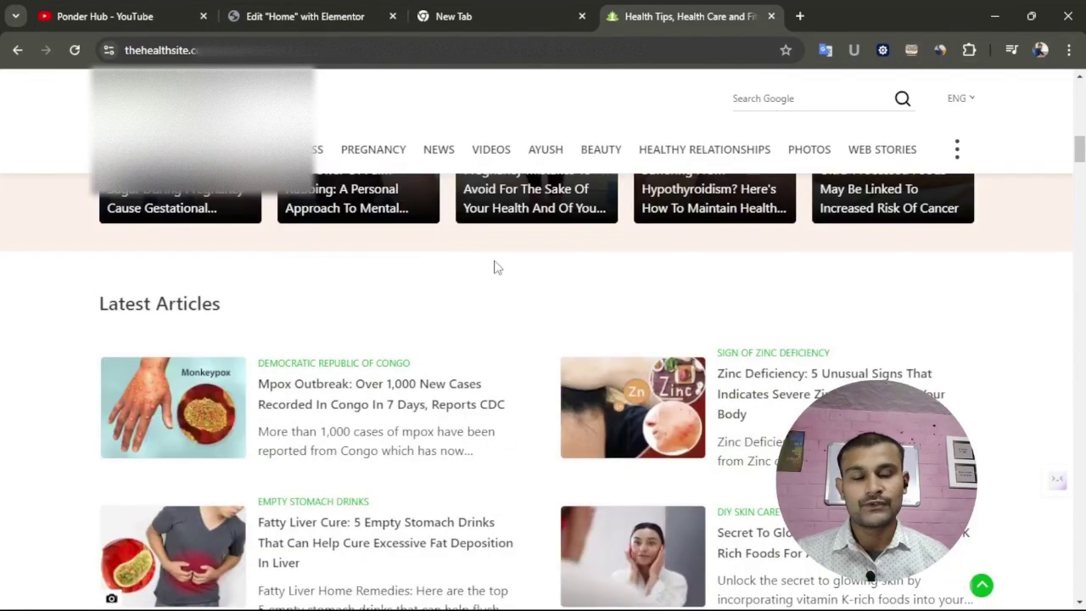
left_click(351, 9)
scroll(490, 119, "down", 2)
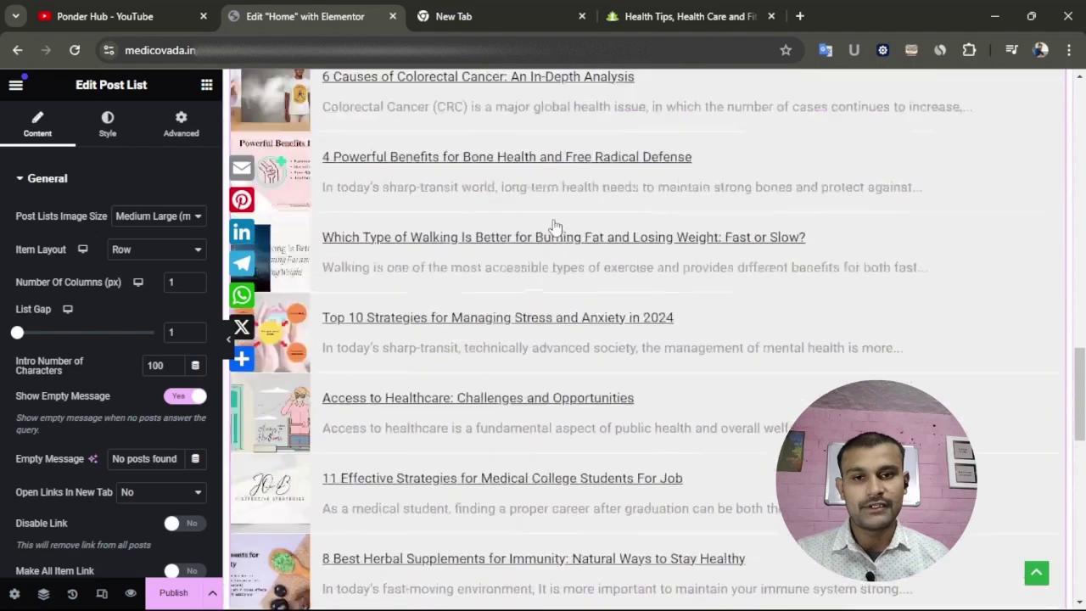
scroll(552, 226, "up", 4)
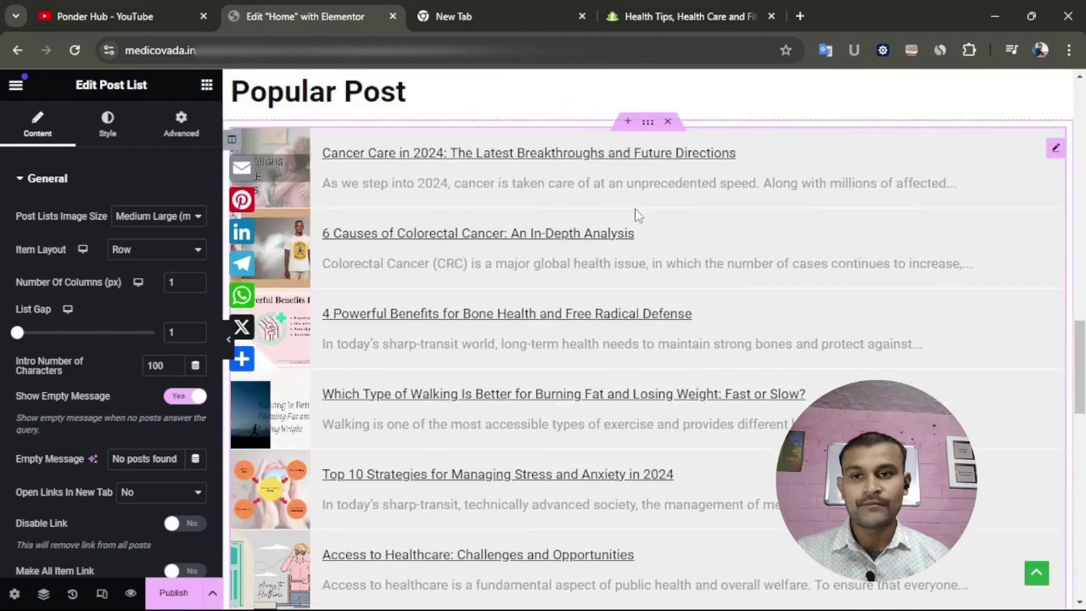
right_click(1050, 165)
left_click(951, 501)
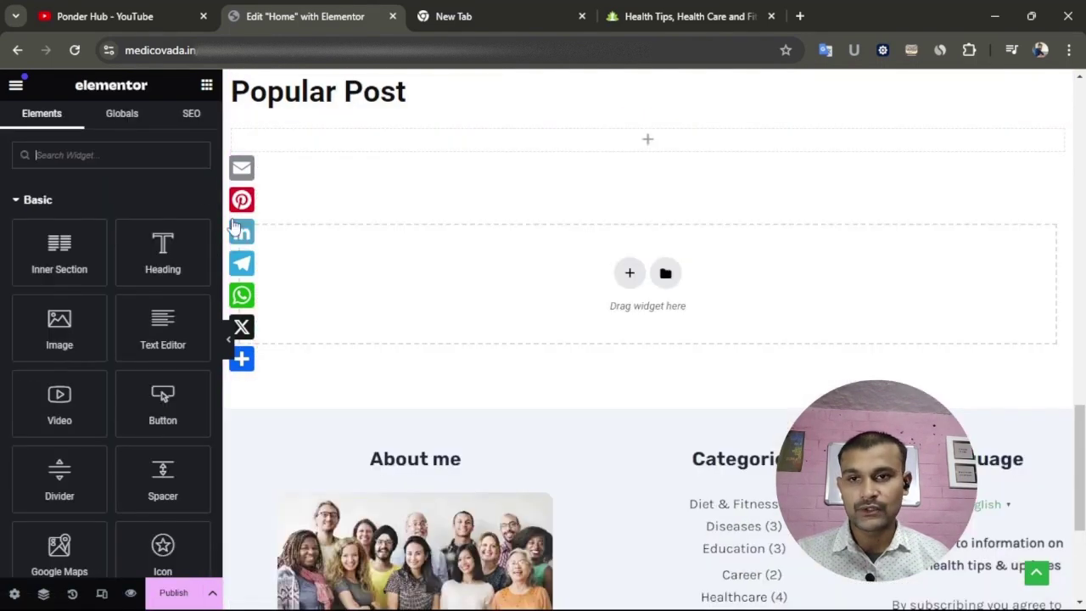
- Add a two-column Inner Section below the Popular Post heading and place a Post List widget in its first column
left_click_drag(68, 267, 642, 146)
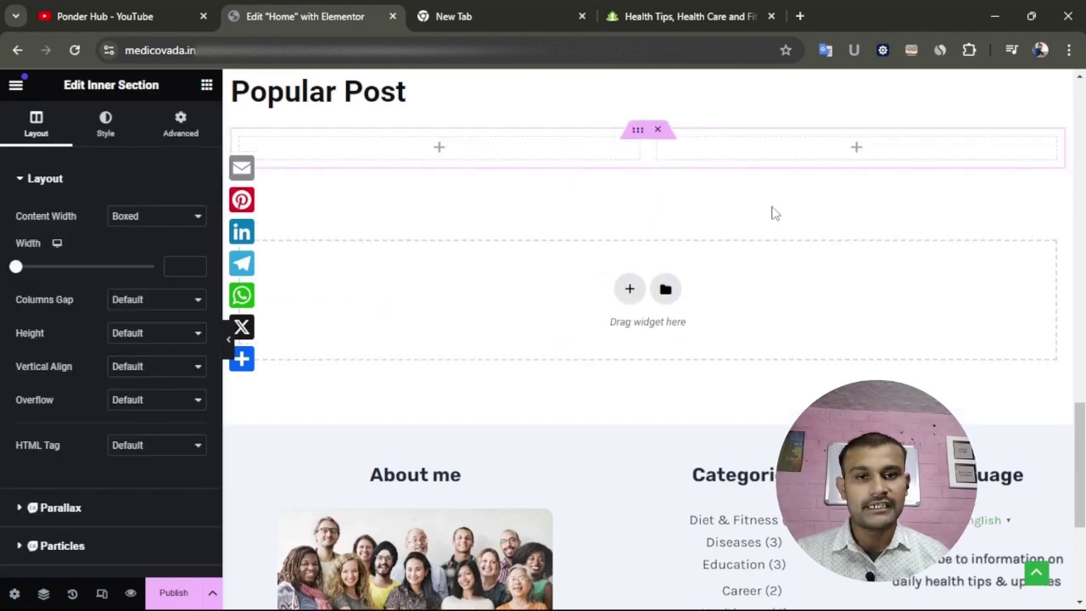
left_click(206, 86)
left_click(133, 157)
type("post")
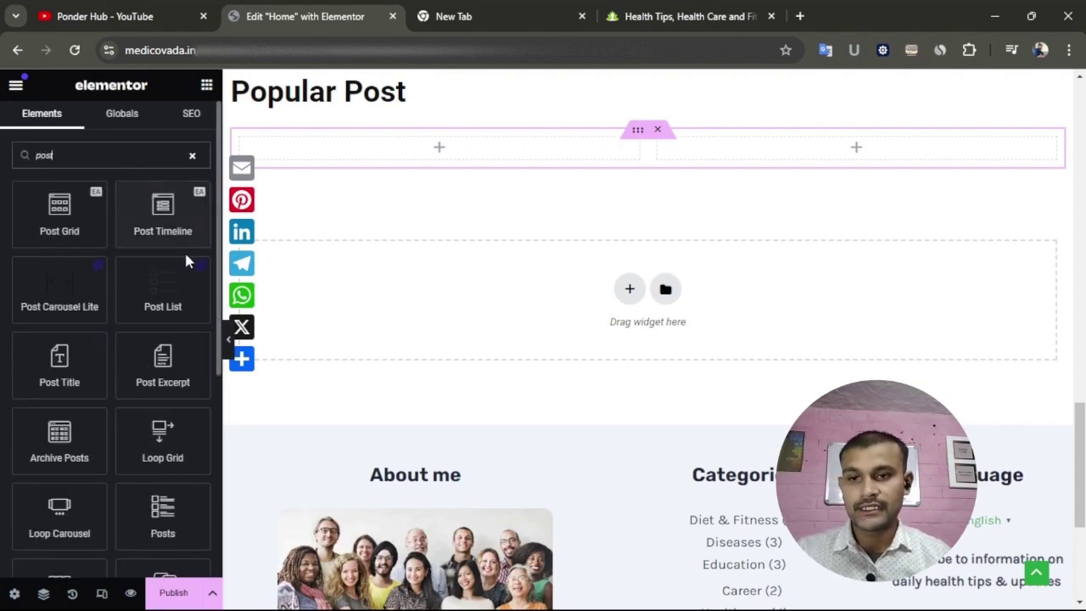
left_click_drag(187, 261, 473, 165)
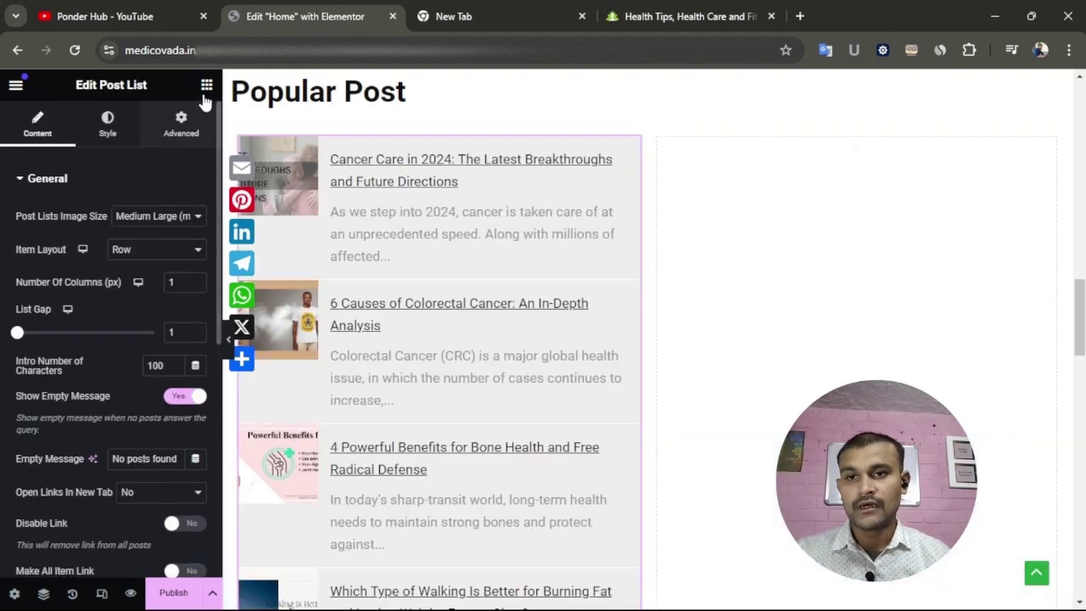
- Place another Post List widget in the empty second column of the Popular Post inner section
left_click(207, 85)
left_click(150, 161)
type("post")
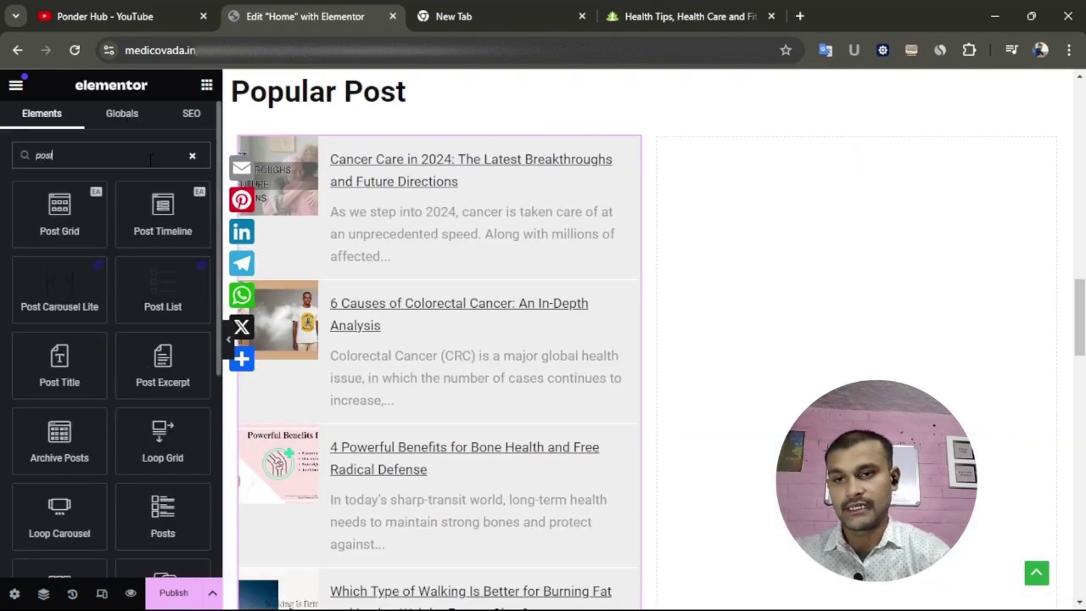
left_click_drag(162, 289, 831, 343)
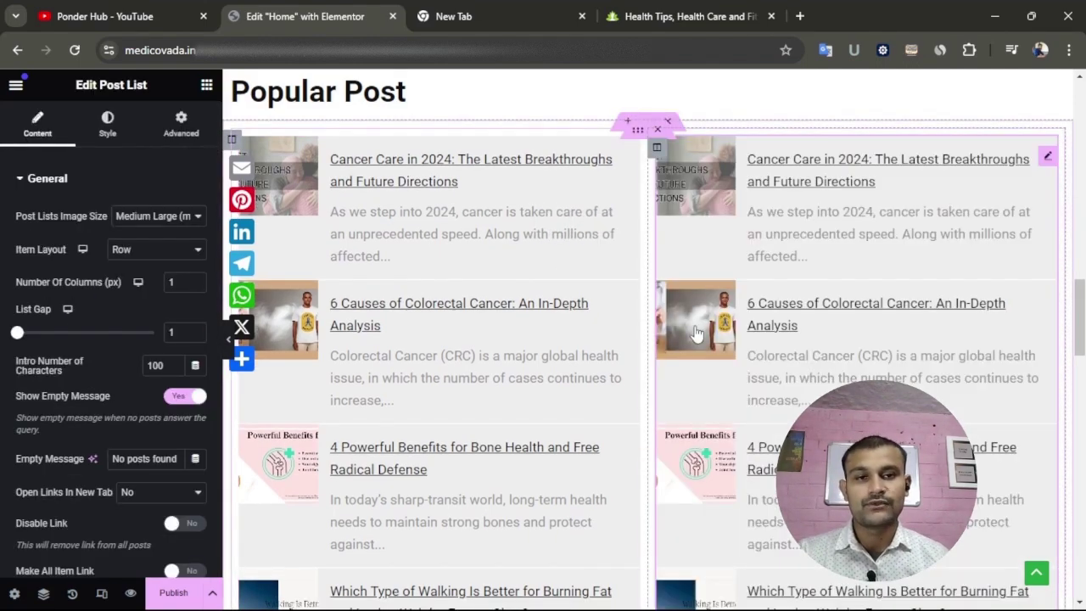
- Review the whole page and compare the styled post list beside the featured post with the two Popular Post lists
scroll(832, 344, "down", 2)
scroll(686, 335, "up", 6)
scroll(685, 335, "down", 5)
scroll(747, 318, "up", 10)
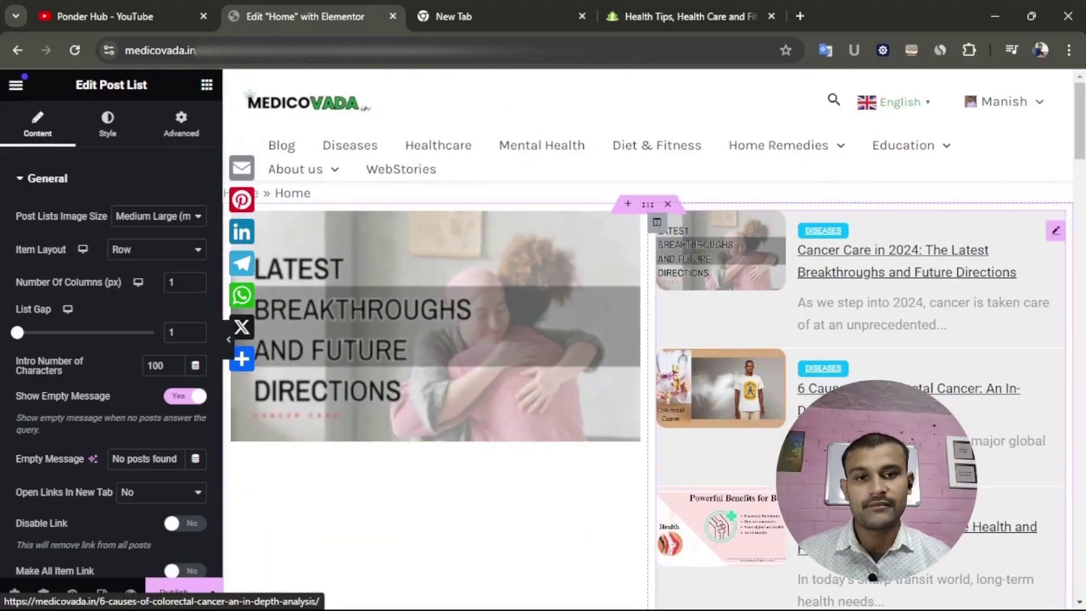
scroll(750, 318, "down", 8)
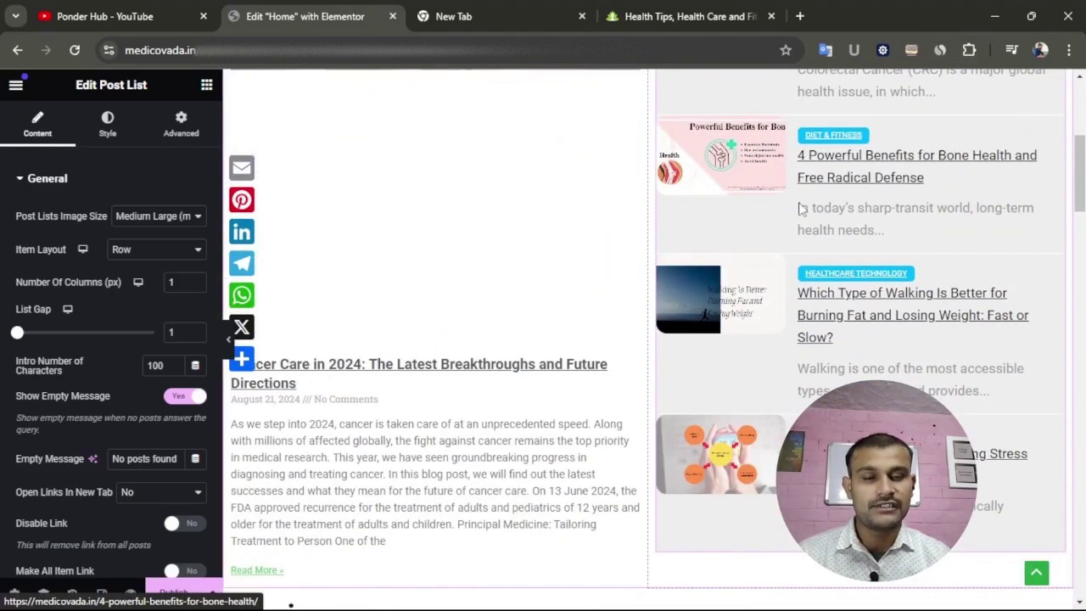
scroll(794, 204, "down", 10)
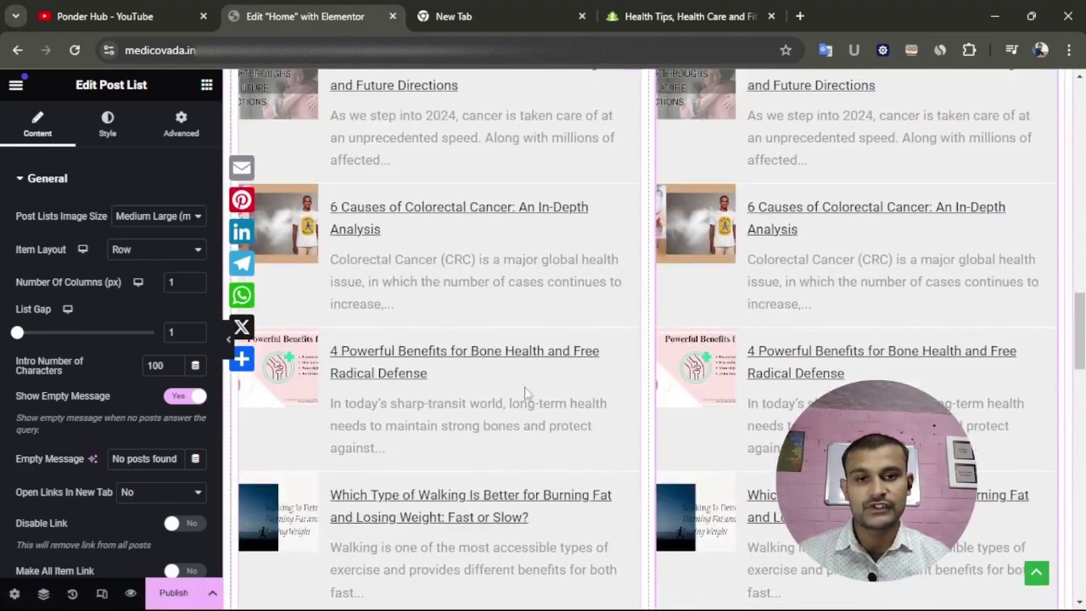
scroll(459, 388, "down", 9)
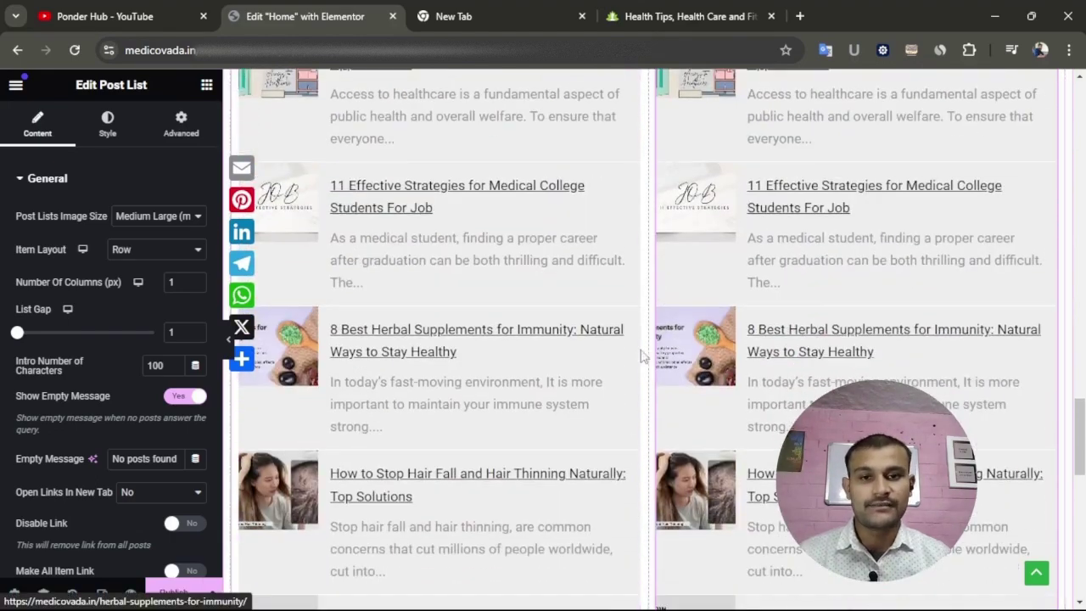
scroll(628, 355, "up", 12)
scroll(567, 350, "down", 4)
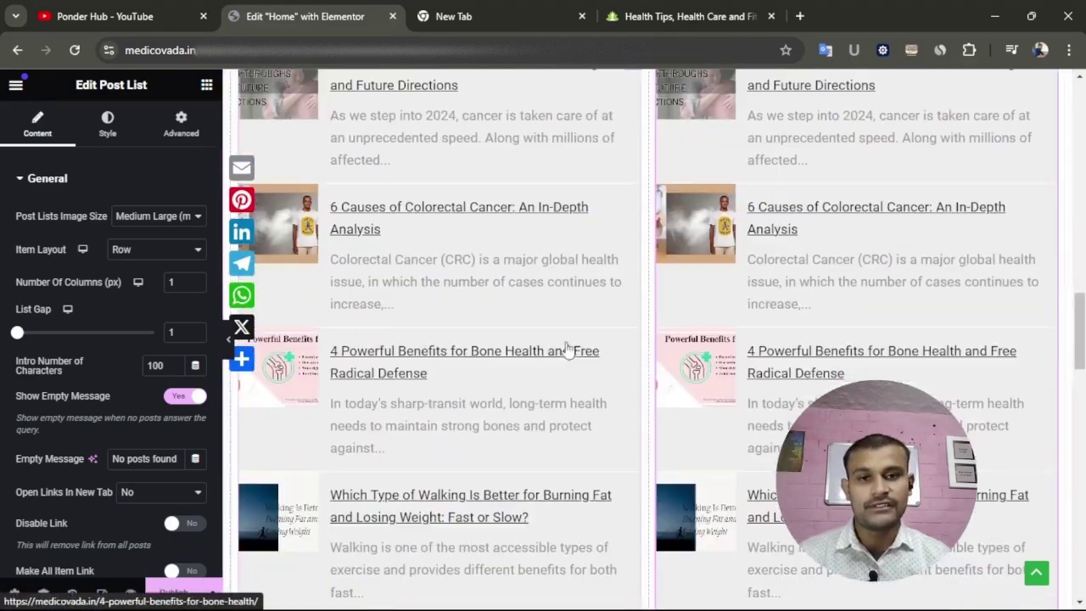
- Review both Popular Post lists from their first posts down to the page footer
scroll(567, 350, "down", 10)
scroll(714, 367, "up", 1)
scroll(717, 356, "down", 1)
scroll(722, 340, "up", 8)
scroll(726, 318, "down", 3)
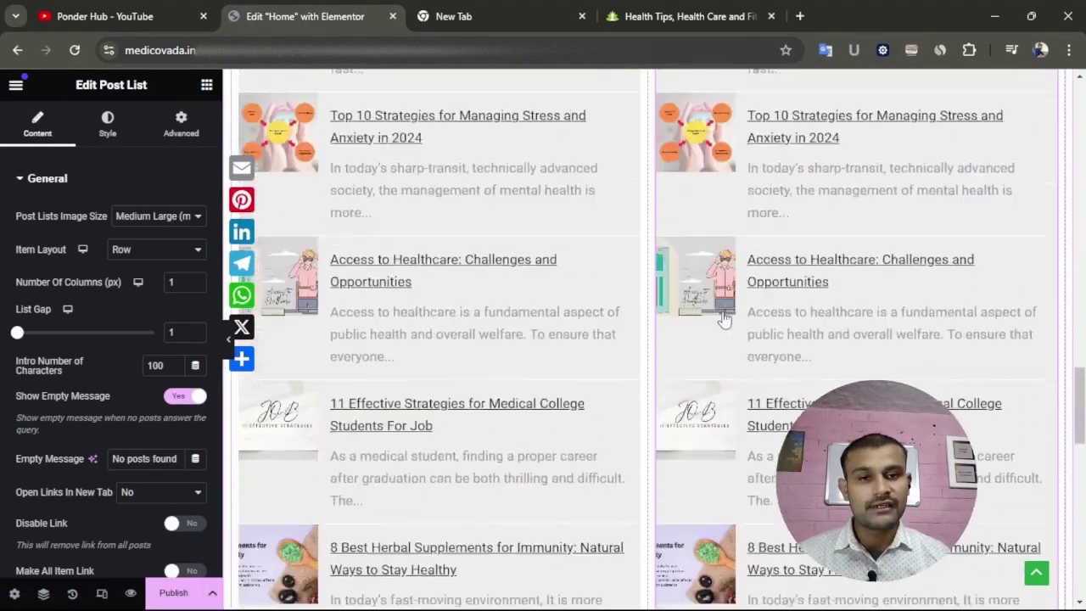
scroll(726, 318, "down", 14)
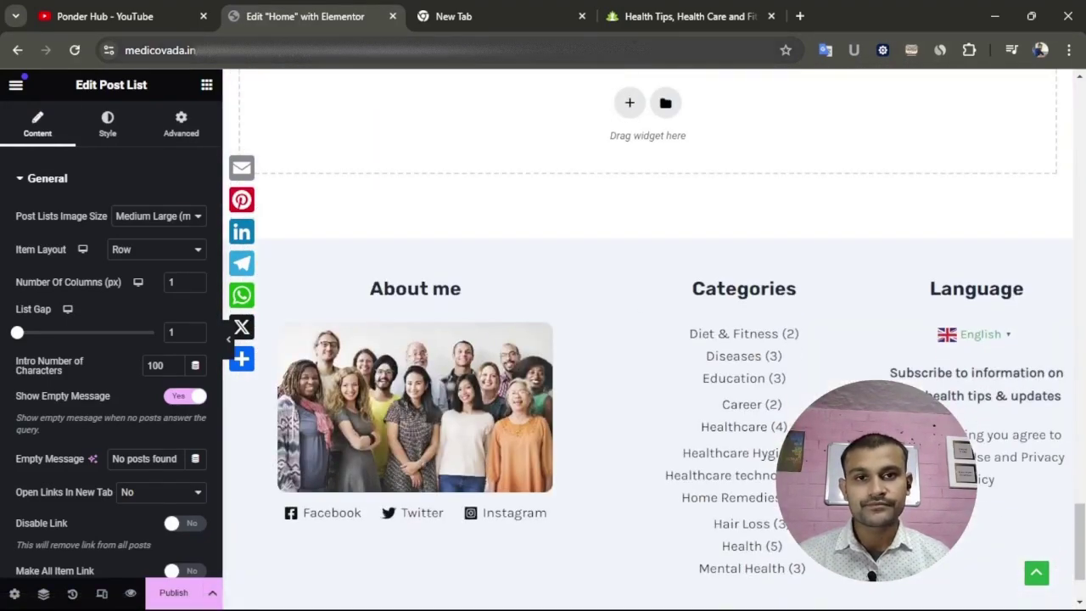
- Examine the Diseases, Photo Gallery and two-column article sections on the thehealthsite.com page, and close the empty New Tab
left_click(633, 16)
scroll(564, 323, "down", 10)
scroll(556, 319, "up", 5)
scroll(228, 371, "down", 5)
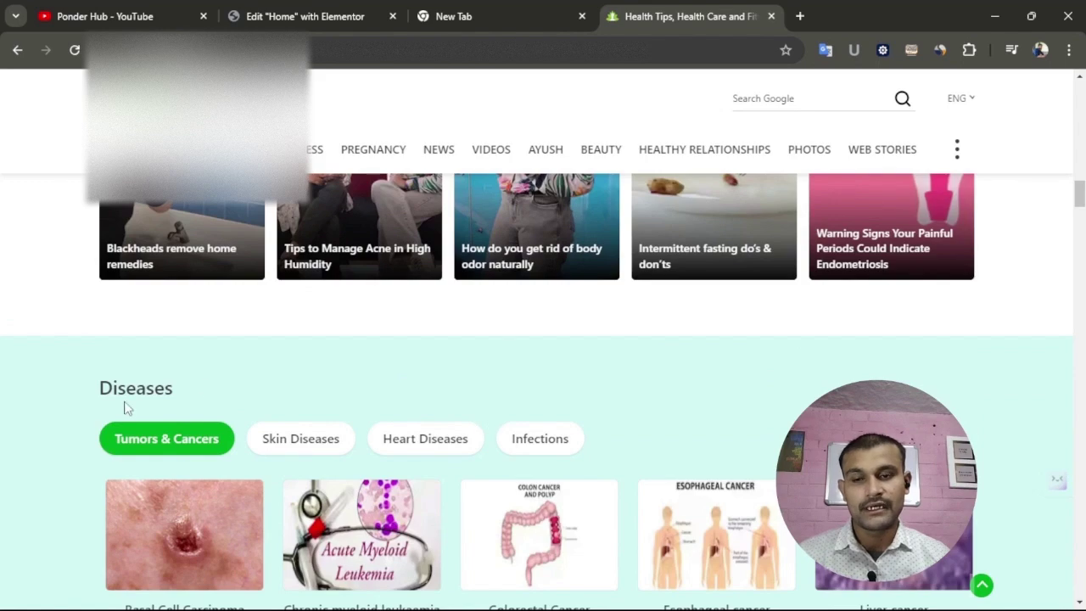
scroll(130, 397, "down", 5)
left_click(582, 16)
scroll(369, 331, "down", 5)
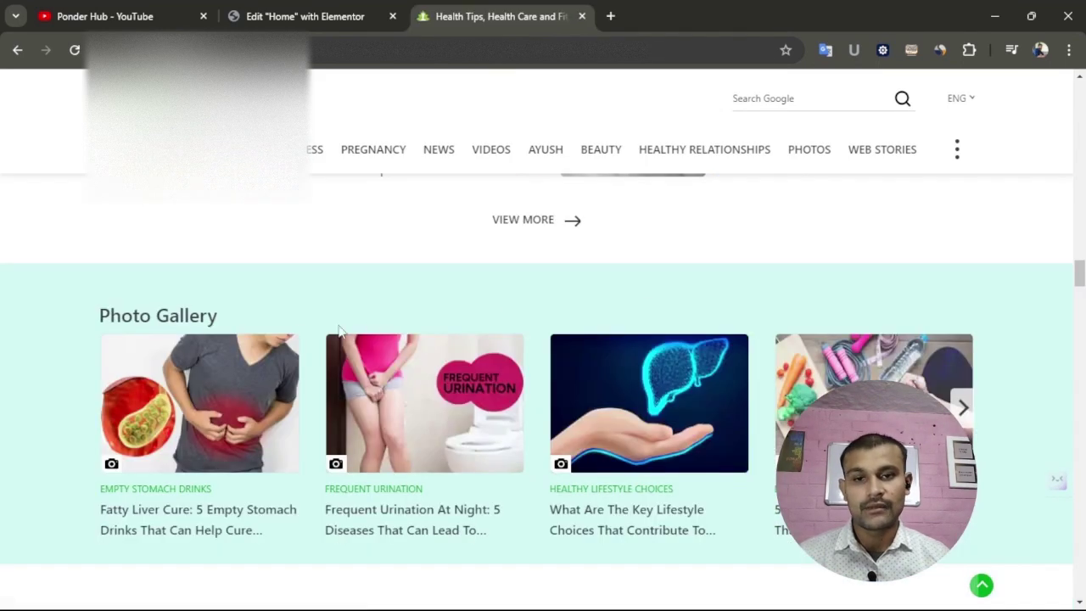
scroll(764, 357, "down", 10)
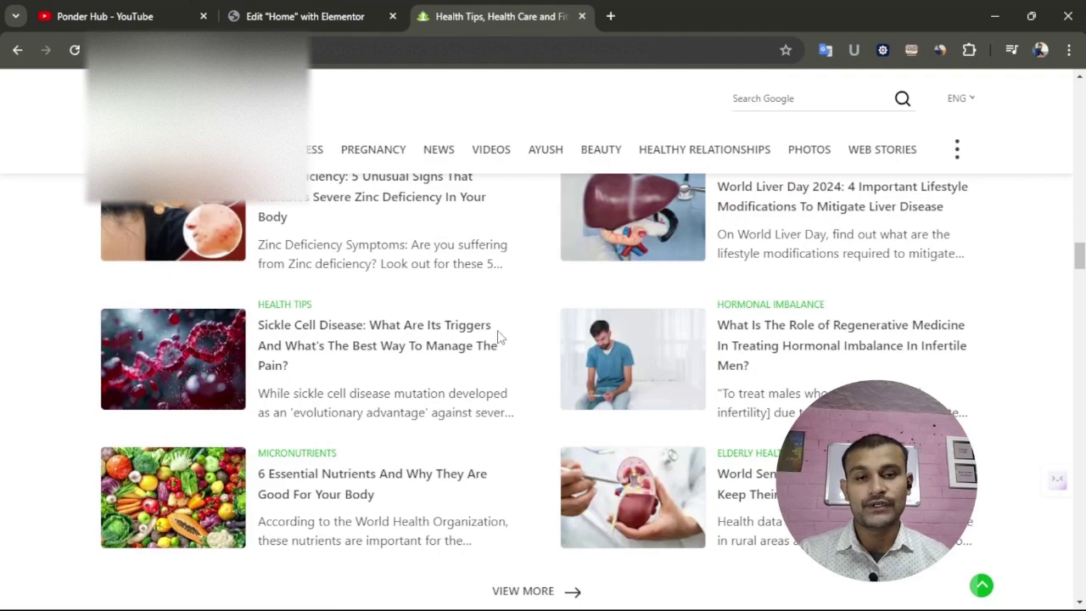
scroll(458, 280, "up", 4)
scroll(645, 300, "up", 2)
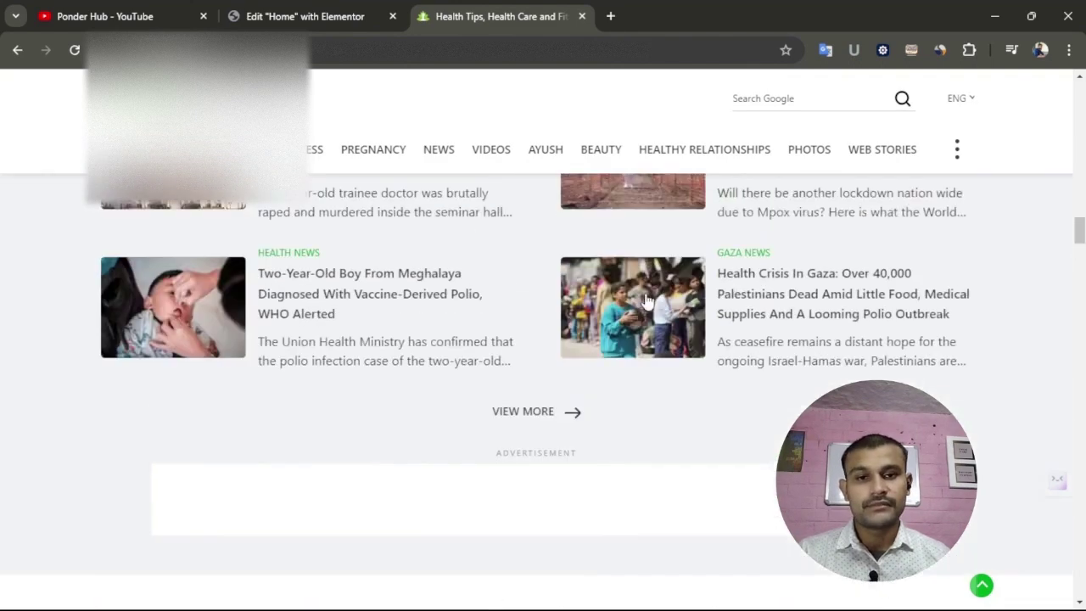
- Return to the Elementor editor and compare the two Popular Post lists with the styled list above the Stories section
left_click(326, 23)
scroll(549, 365, "up", 10)
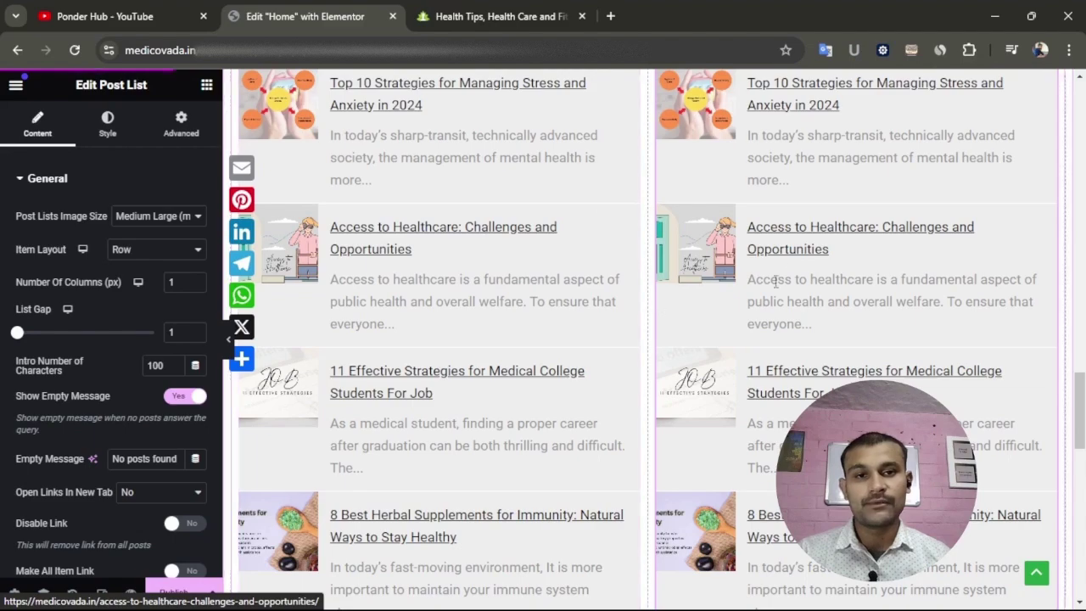
scroll(732, 316, "up", 2)
scroll(732, 318, "up", 10)
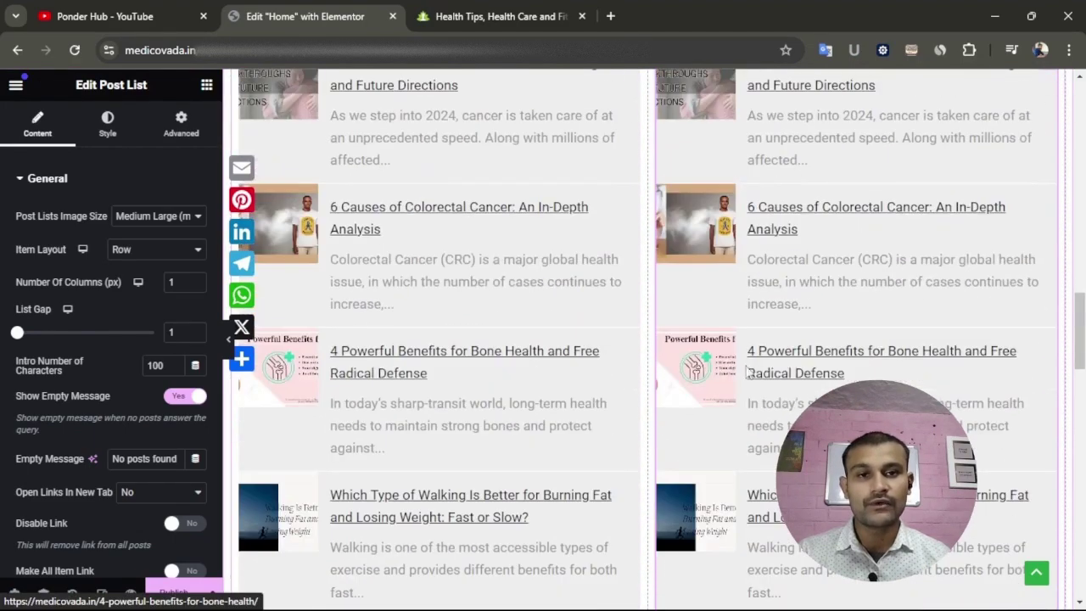
scroll(820, 381, "up", 2)
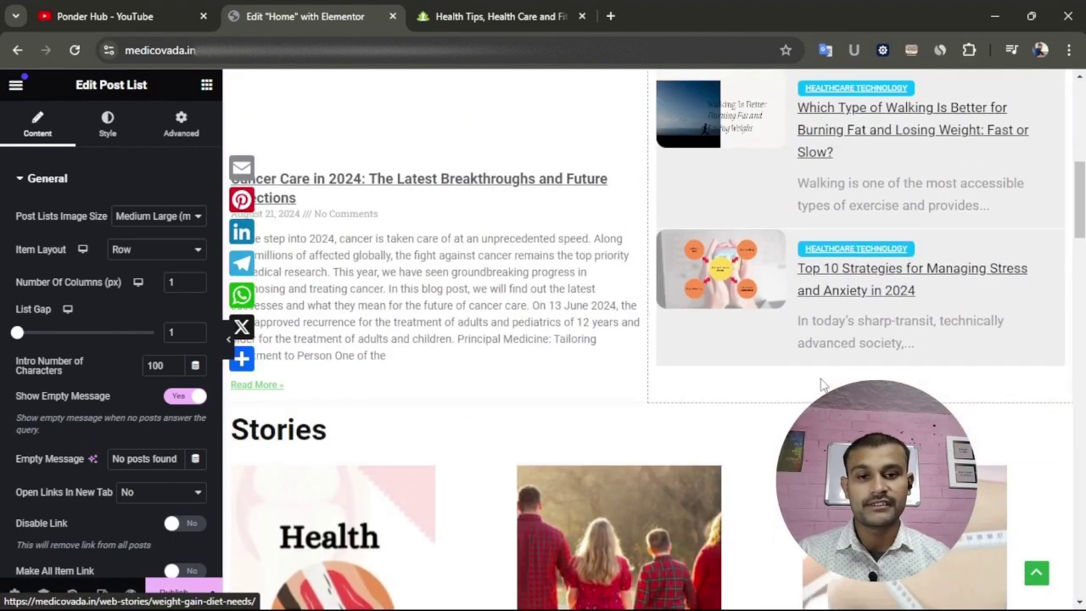
scroll(811, 386, "down", 8)
scroll(801, 390, "down", 4)
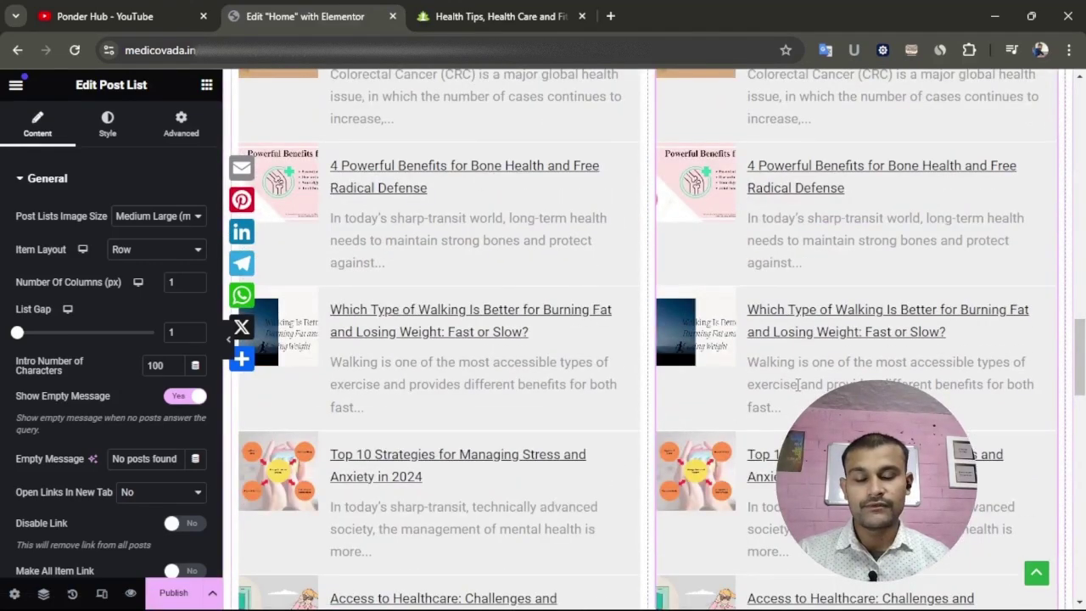